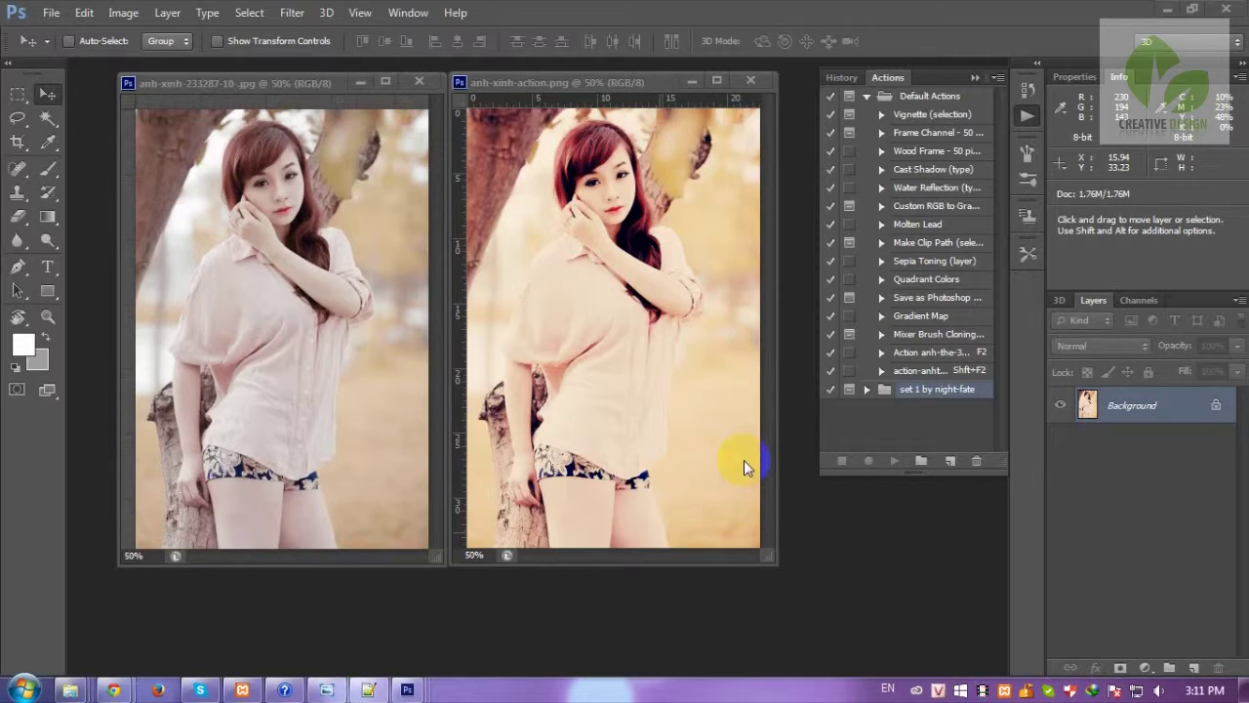
# Bring Notepad++ forward and place it, narrowed, over the right side of Photoshop
pyautogui.click(368, 690)
pyautogui.moveTo(810, 156)
pyautogui.mouseDown()
pyautogui.moveTo(864, 173)
pyautogui.moveTo(833, 170)
pyautogui.mouseUp()
pyautogui.moveTo(653, 342); pyautogui.dragTo(777, 334)
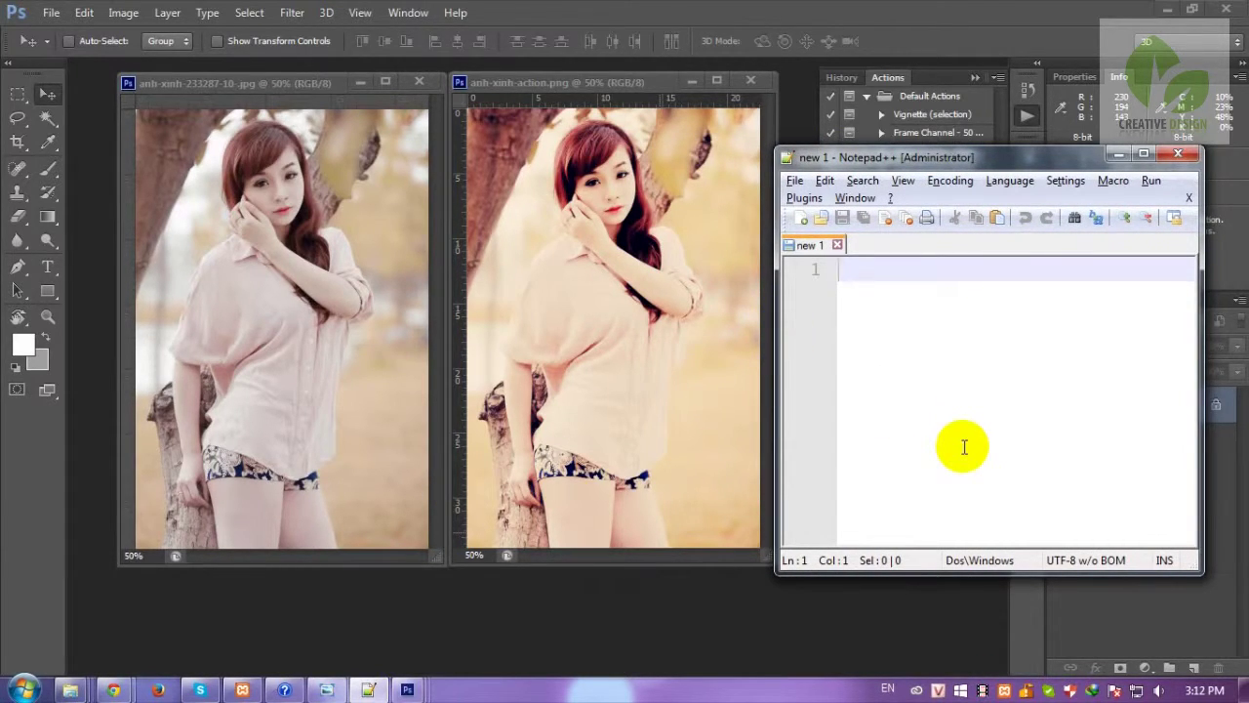
# Type the heading 'HƯỚNG DẪN ACTION MÀU CHO ẢNH' on line 1, then minimise the note
pyautogui.write('HUO')
pyautogui.write('N')
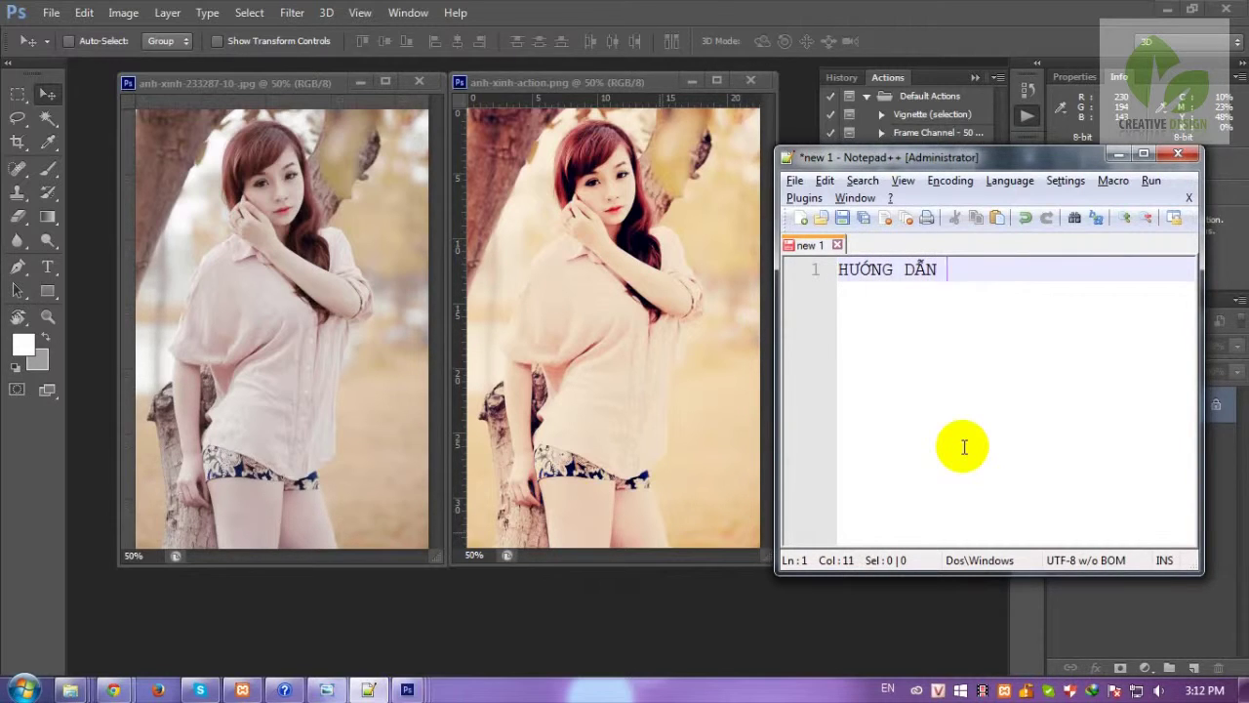
pyautogui.write('G DÂNACRTI')
pyautogui.press('BackSpace')
pyautogui.press('BackSpace')
pyautogui.press('BackSpace')
pyautogui.write('TION ')
pyautogui.write('MAU CHO ANH')
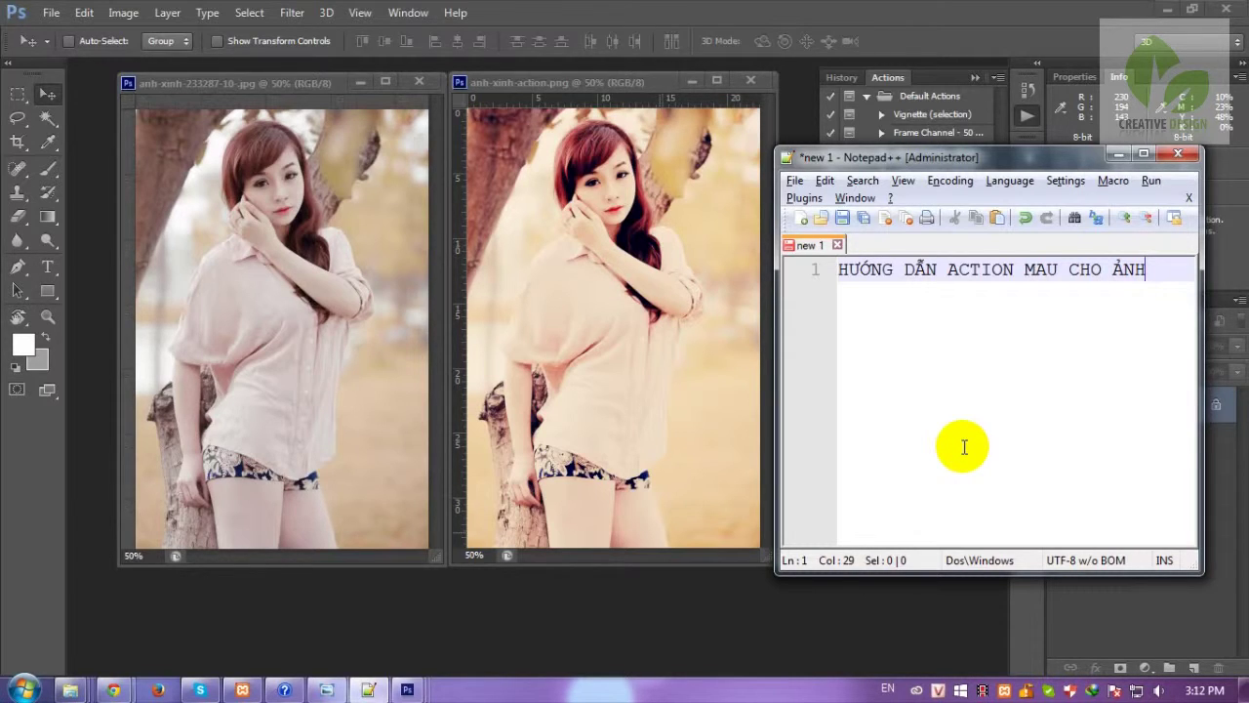
pyautogui.hotkey('ctrl', 'Left')
pyautogui.hotkey('ctrl', 'Left')
pyautogui.press('Right')
pyautogui.write('f')
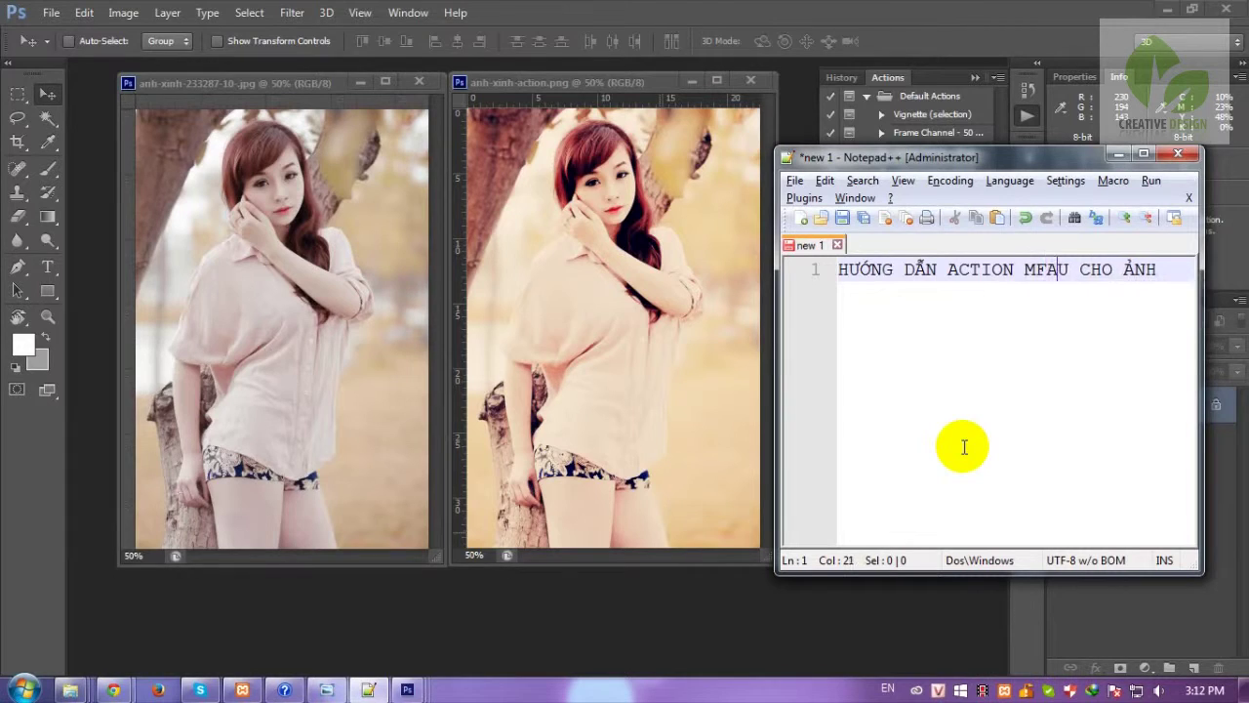
pyautogui.press('End')
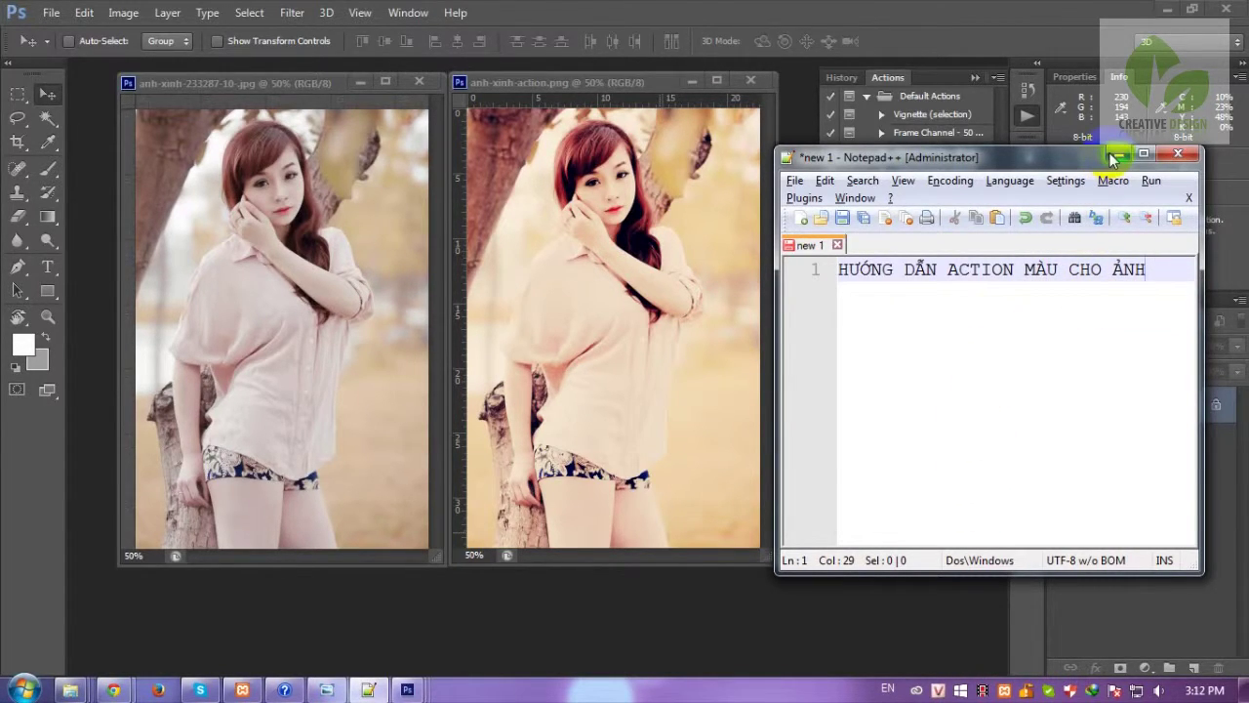
pyautogui.click(561, 91)
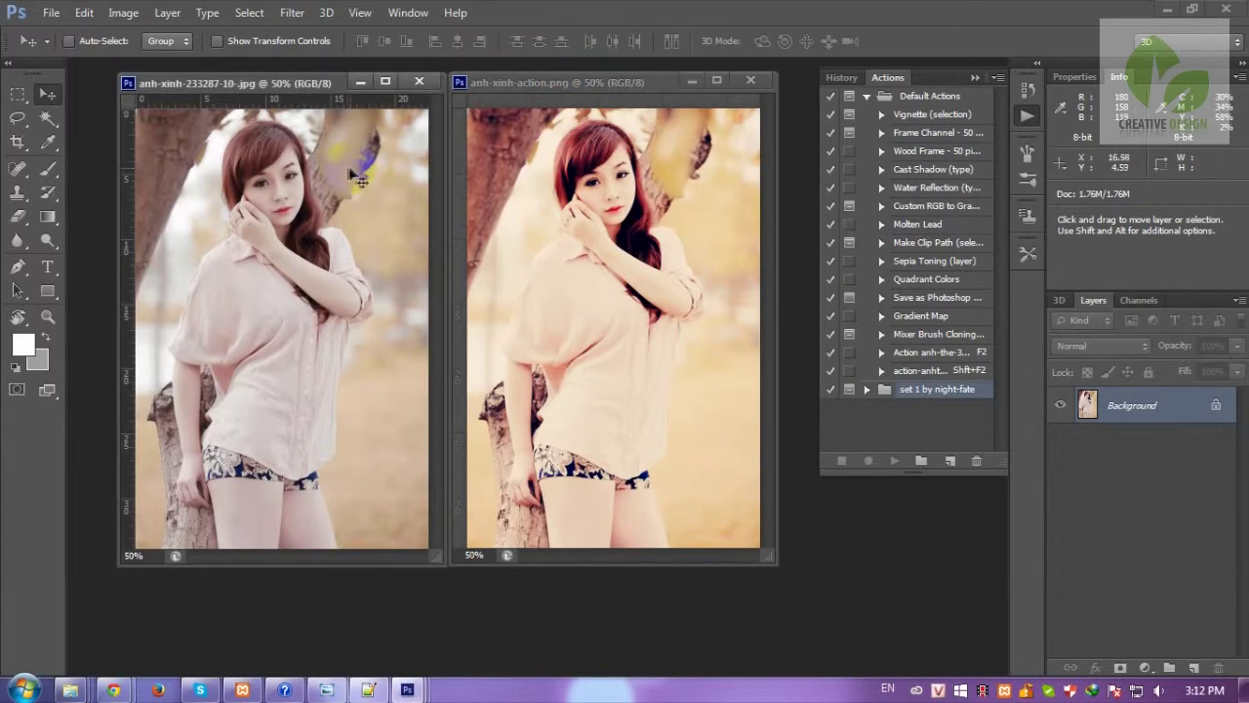
# Close both portrait documents and select the original portrait file in the Open dialog
pyautogui.click(752, 81)
pyautogui.click(419, 82)
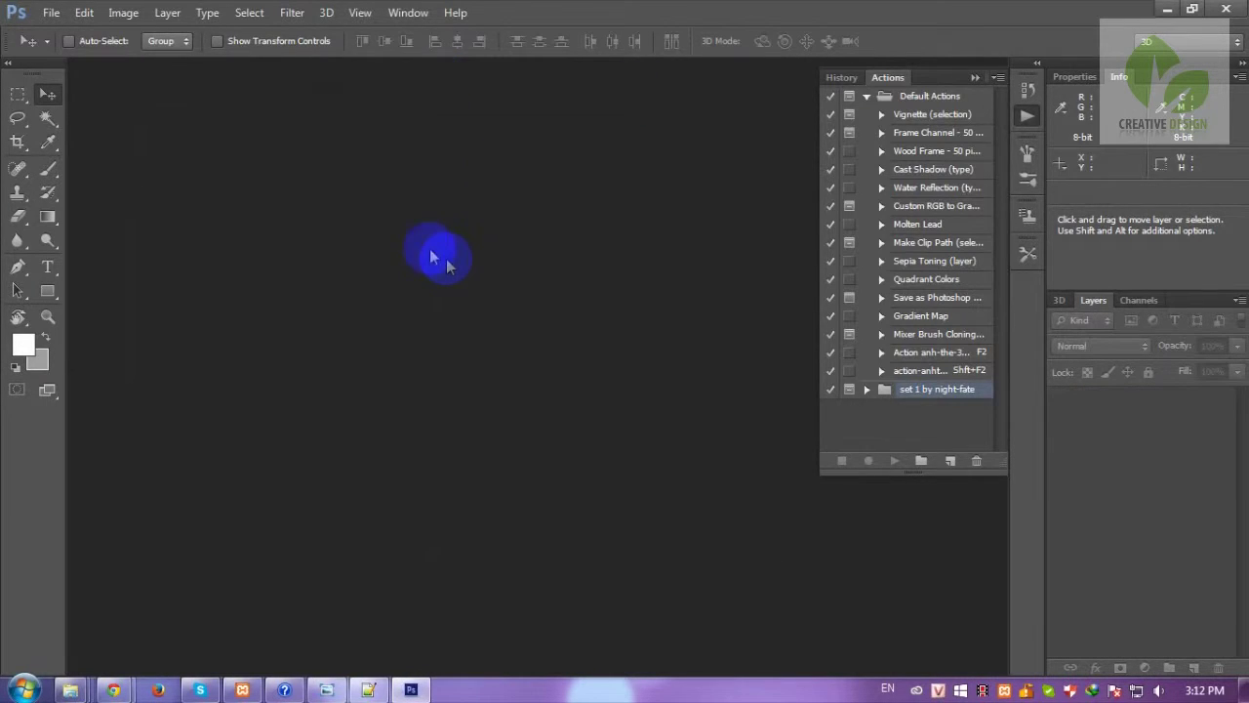
pyautogui.doubleClick(446, 258)
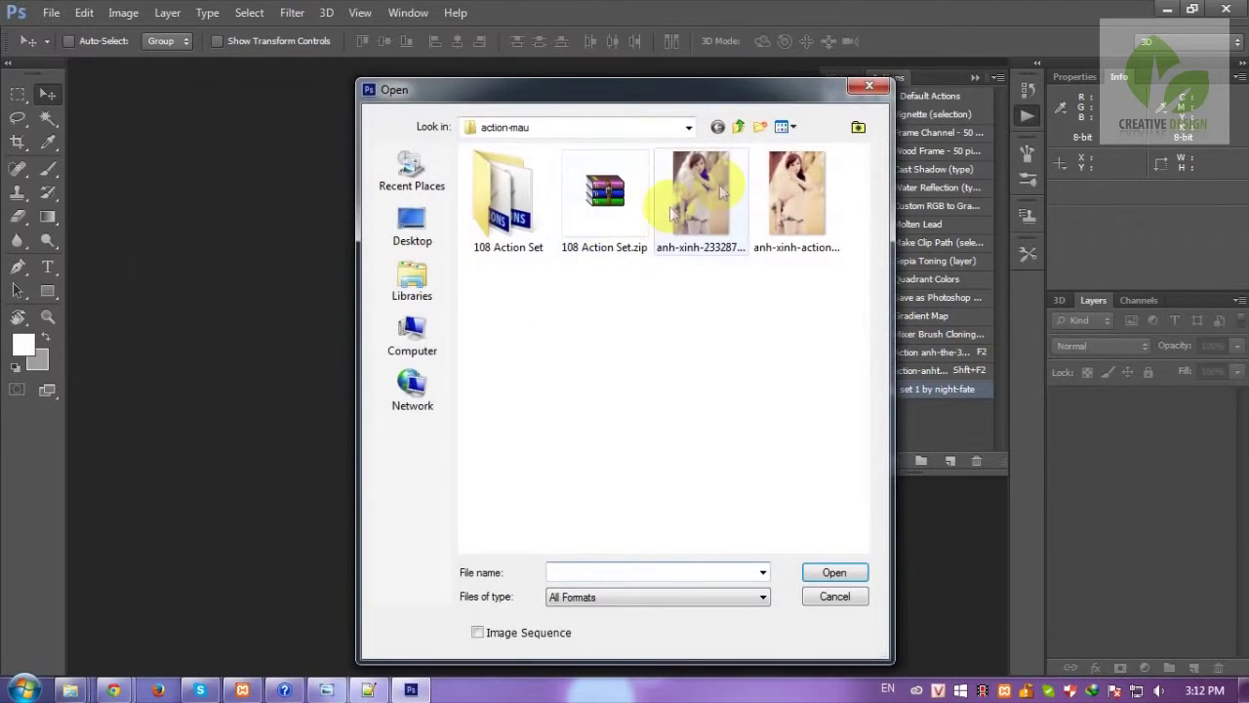
pyautogui.click(683, 234)
# Rename the original portrait file to anh-goc.jpg and open it
pyautogui.click(698, 256)
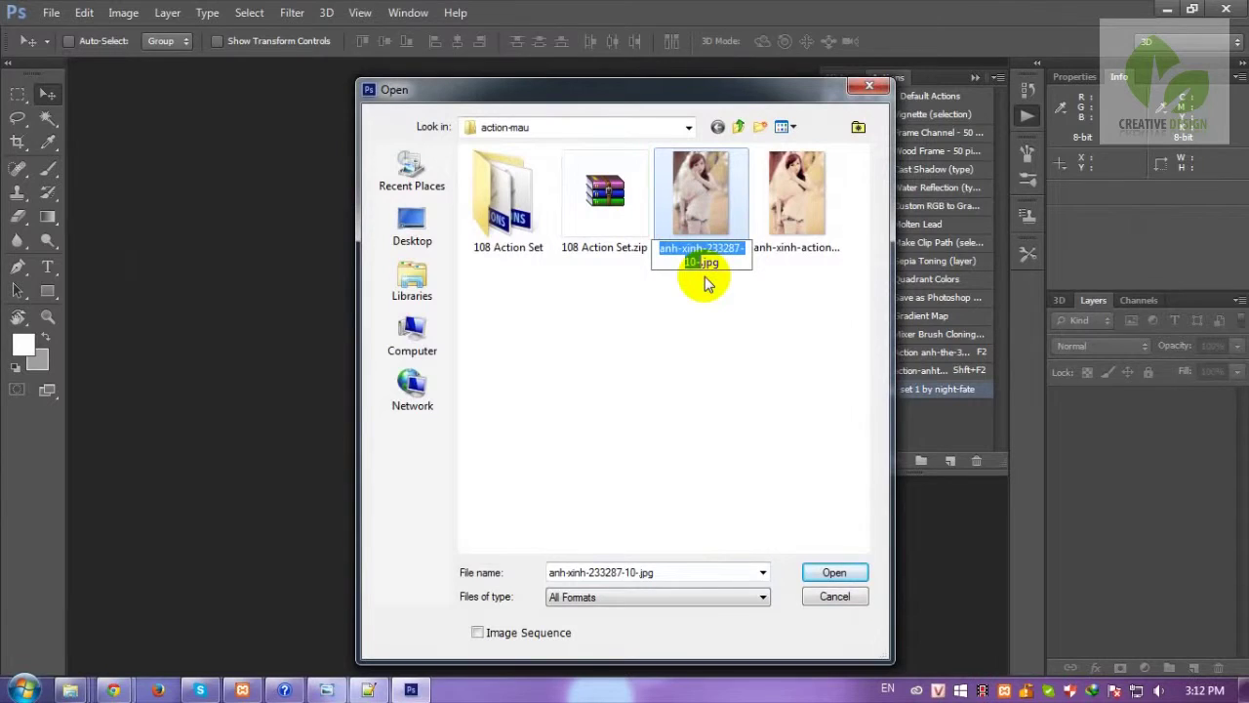
pyautogui.write('AN')
pyautogui.press('BackSpace')
pyautogui.press('BackSpace')
pyautogui.press('BackSpace')
pyautogui.write('anh-goc')
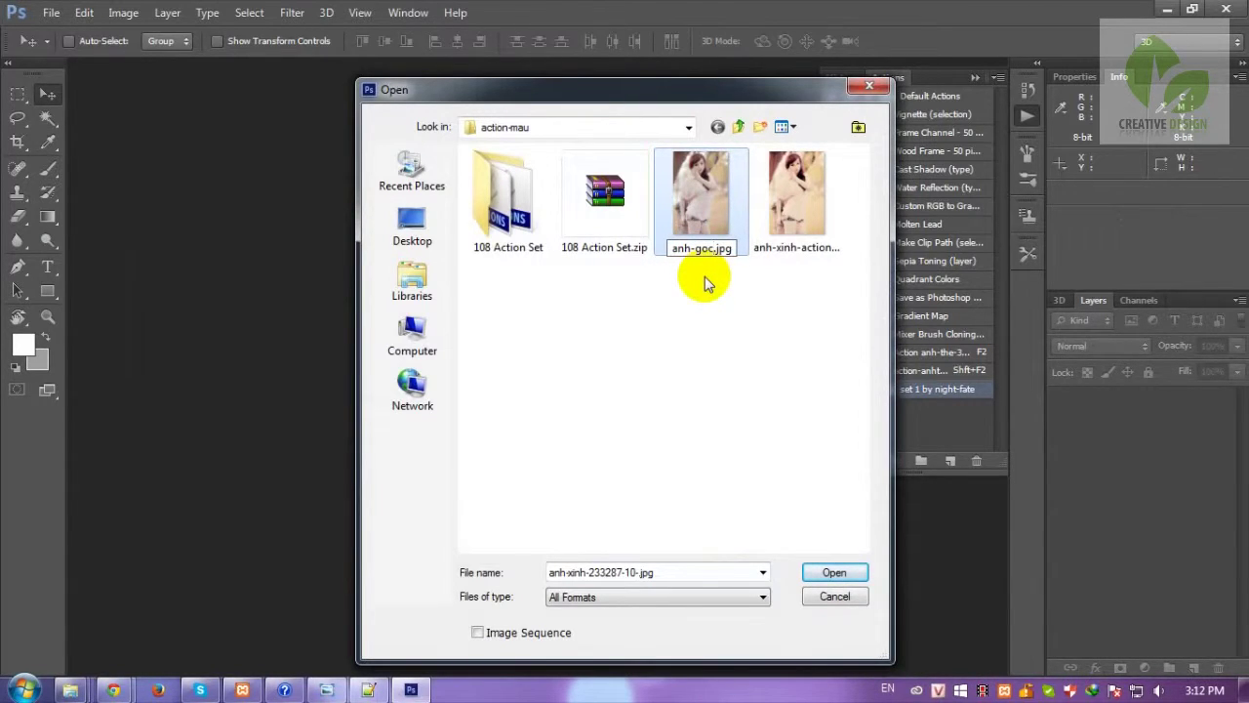
pyautogui.click(719, 279)
pyautogui.click(834, 572)
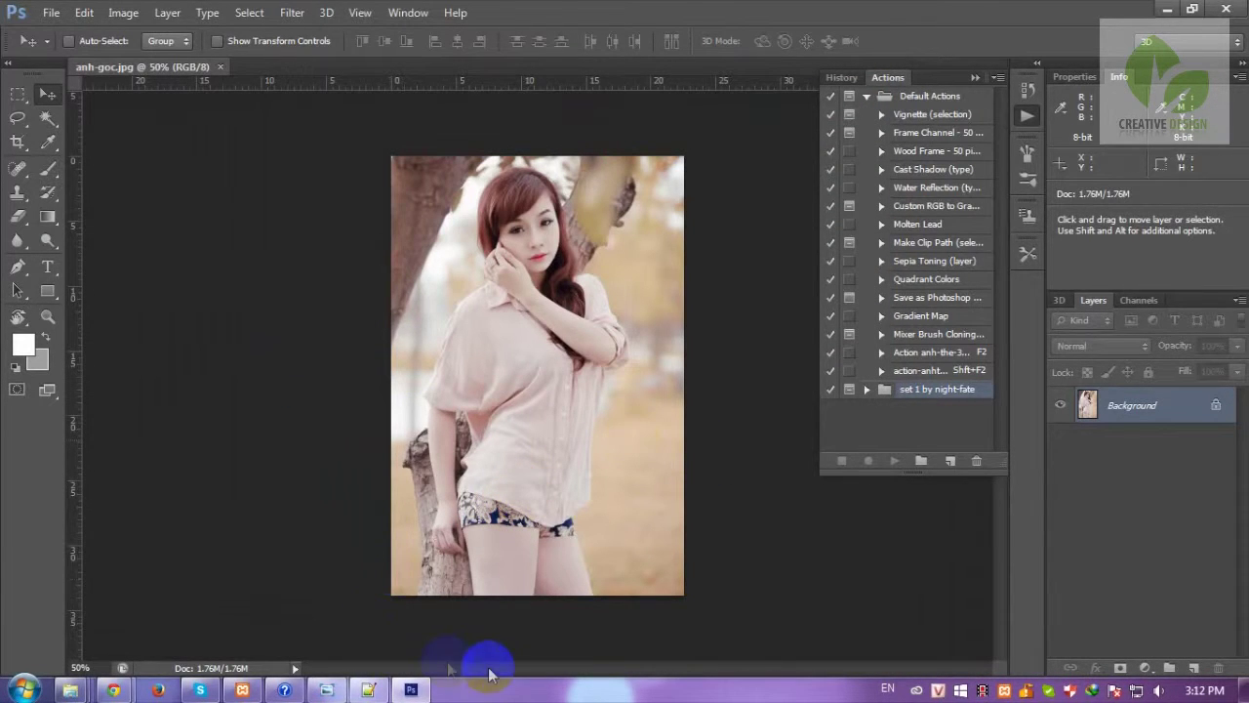
pyautogui.click(369, 690)
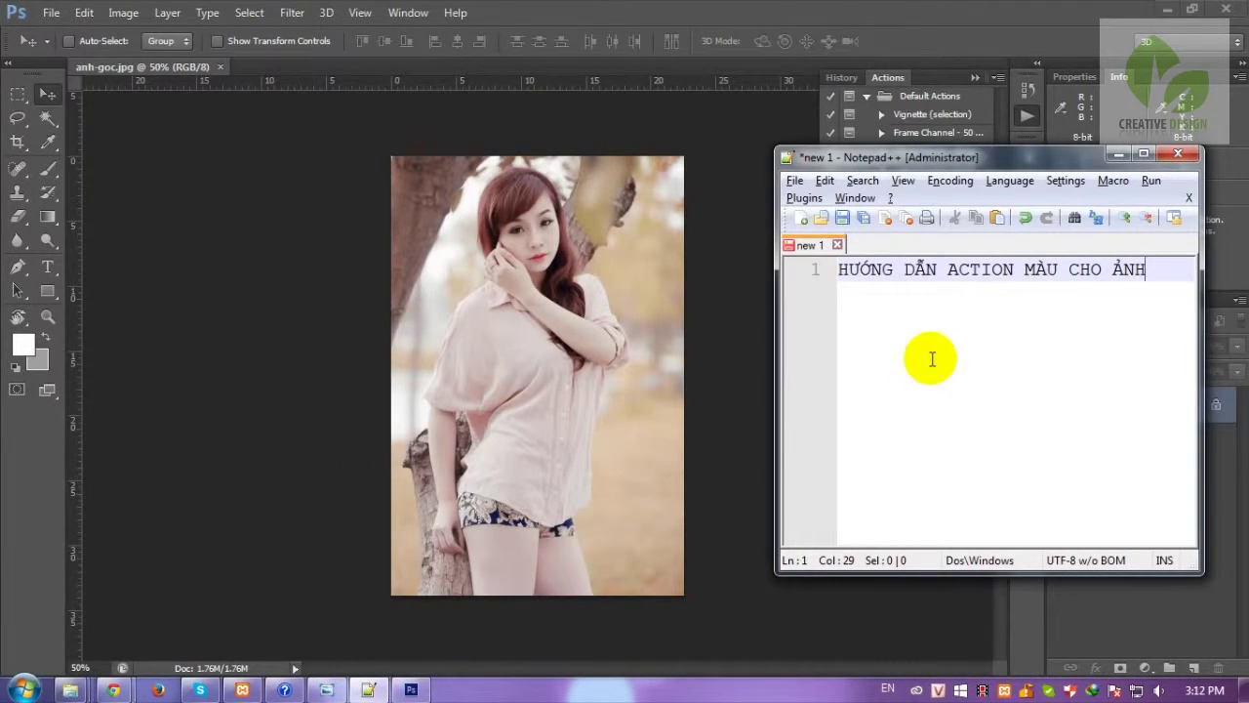
# Add line 2 'Bây giờ chúng ta sẽ tiến hành action color (màu cho ảnh)', then minimise the note
pyautogui.press('Return')
pyautogui.write('Bây giờ chúng ta seẽ tiến haàng')
pyautogui.press('BackSpace')
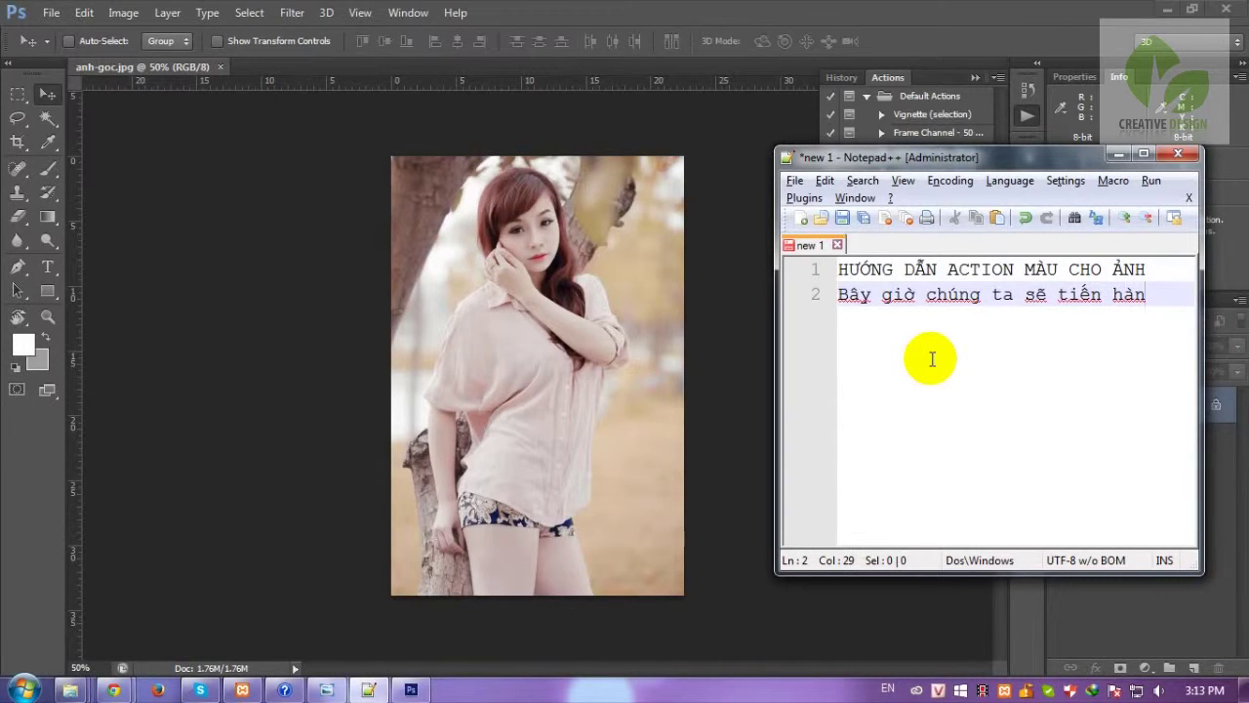
pyautogui.write('h a')
pyautogui.write('ctio')
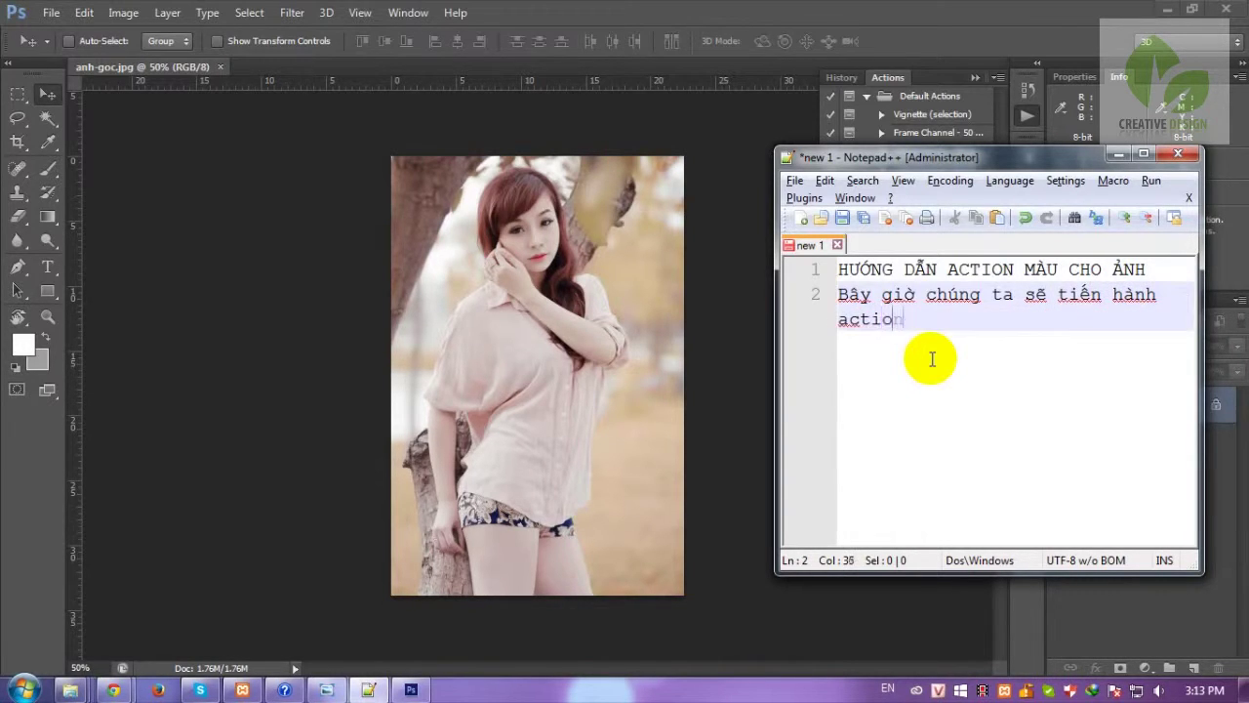
pyautogui.write('color')
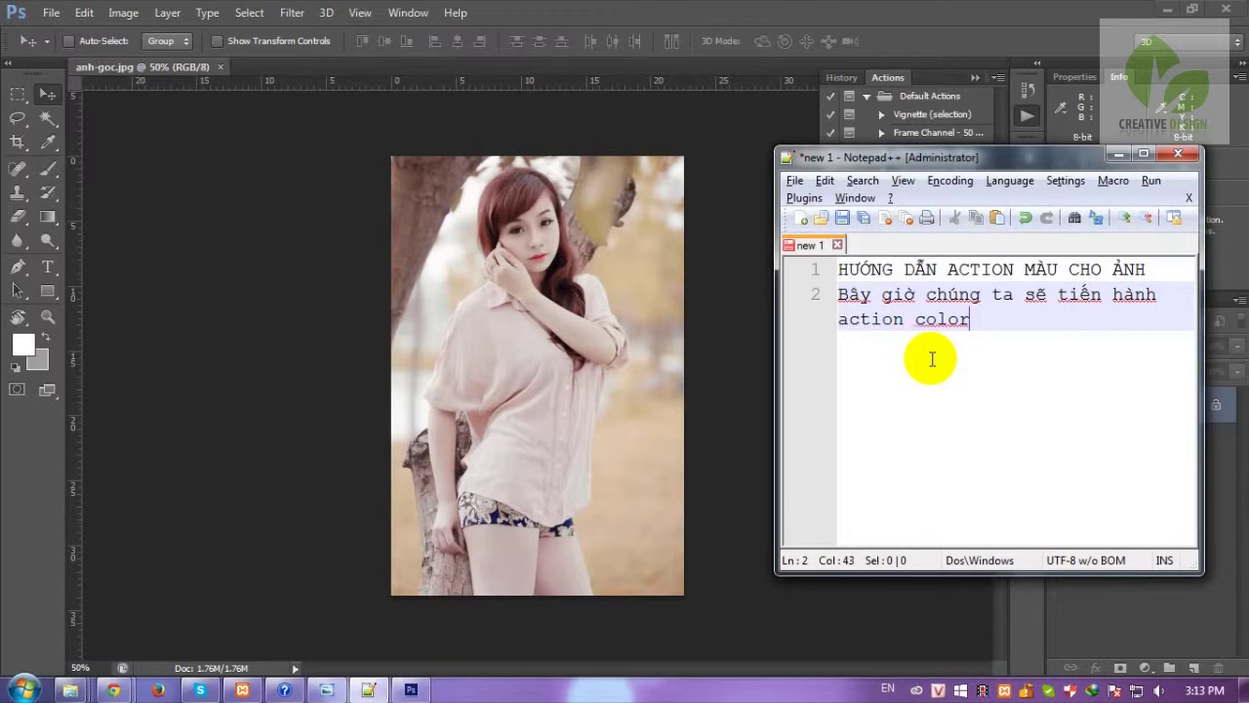
pyautogui.write('()mauydf')
pyautogui.press('BackSpace')
pyautogui.press('BackSpace')
pyautogui.press('BackSpace')
pyautogui.write('u cho an')
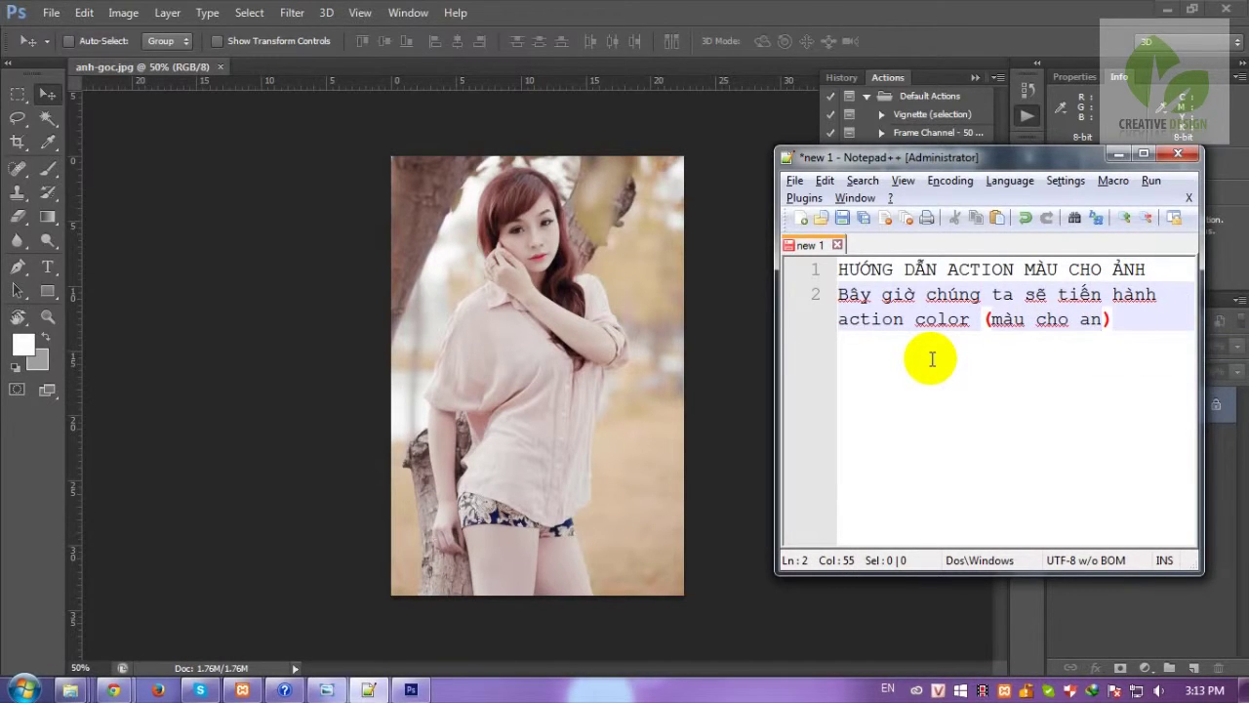
pyautogui.write('hr')
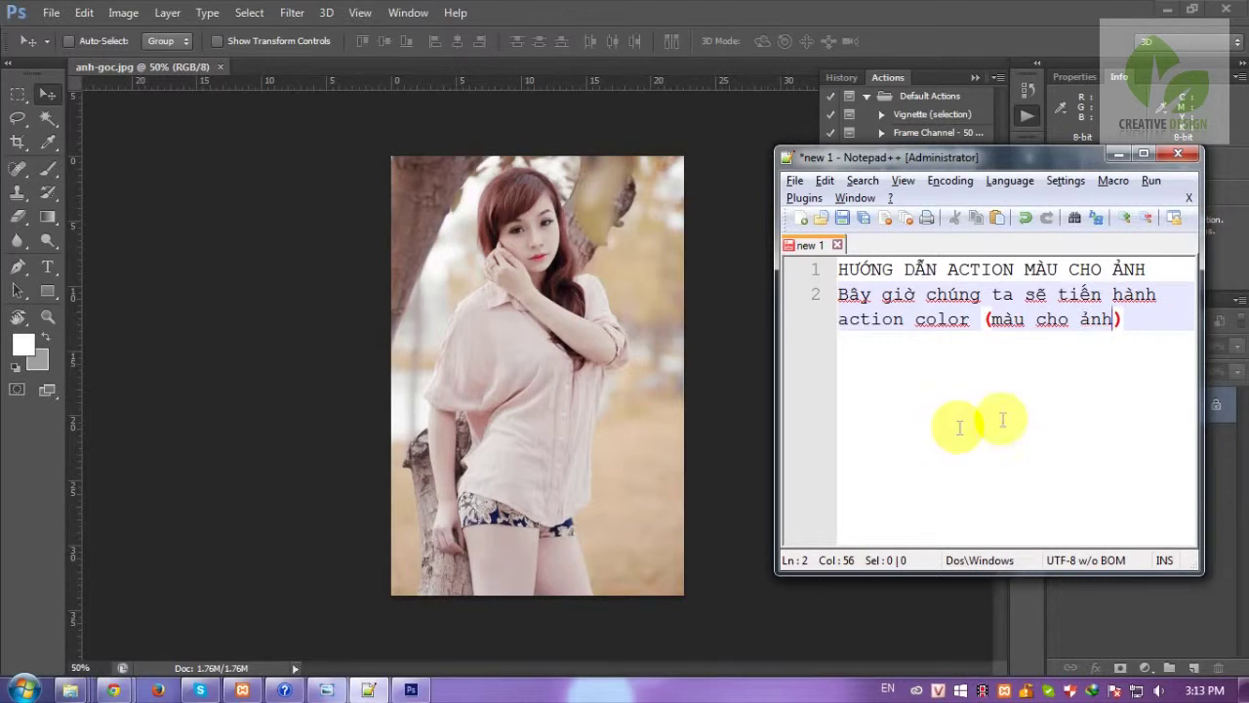
pyautogui.click(1139, 316)
pyautogui.press('Return')
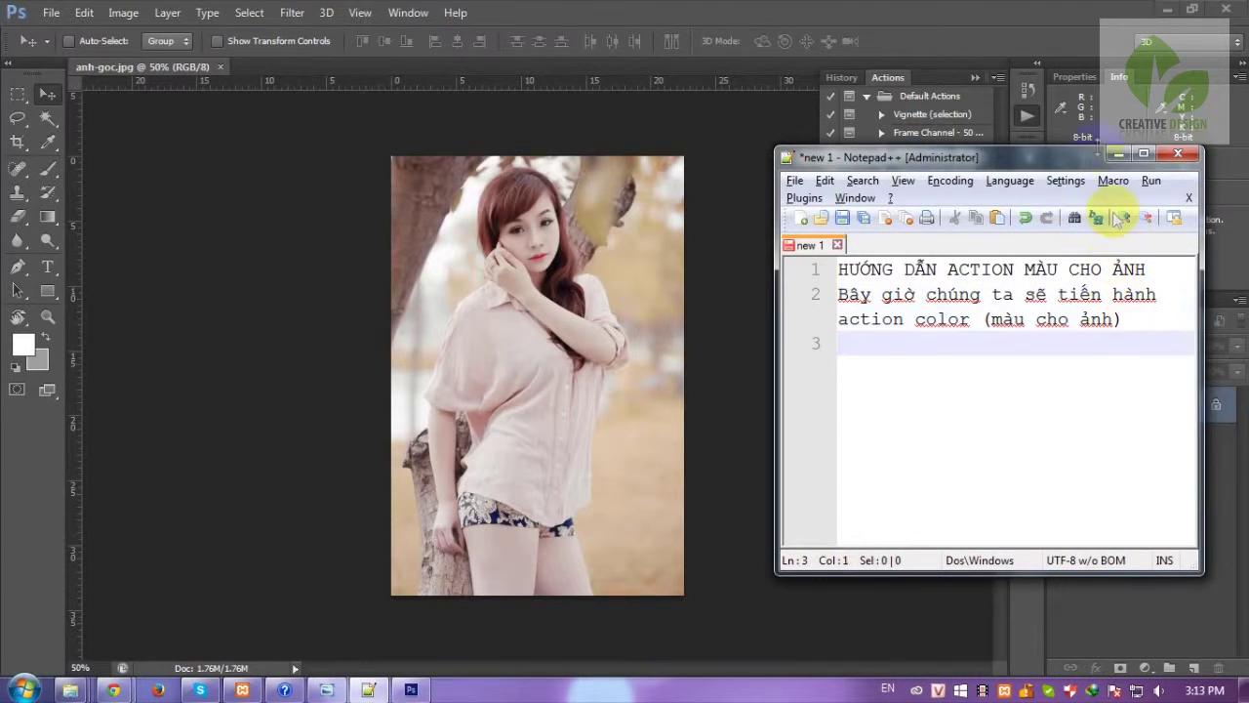
pyautogui.click(1117, 156)
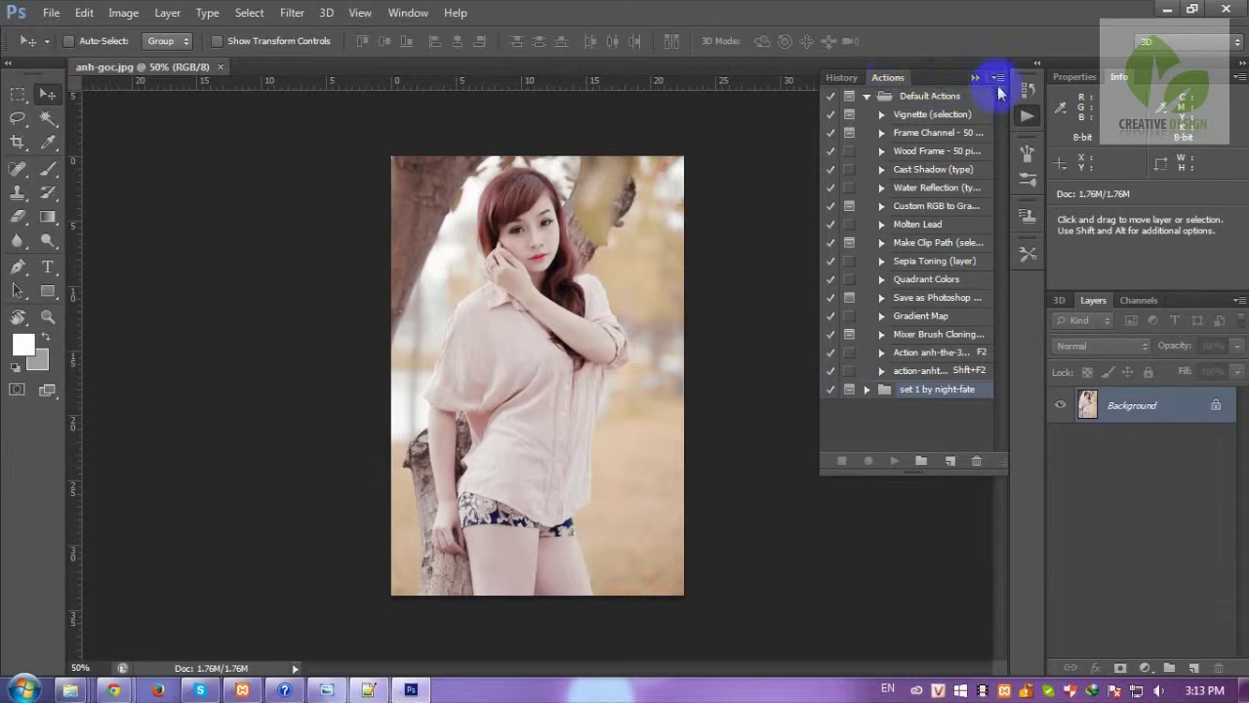
# Load set 3 by night-fate.atn into Actions and play its action 1 on anh-goc.jpg
pyautogui.click(997, 80)
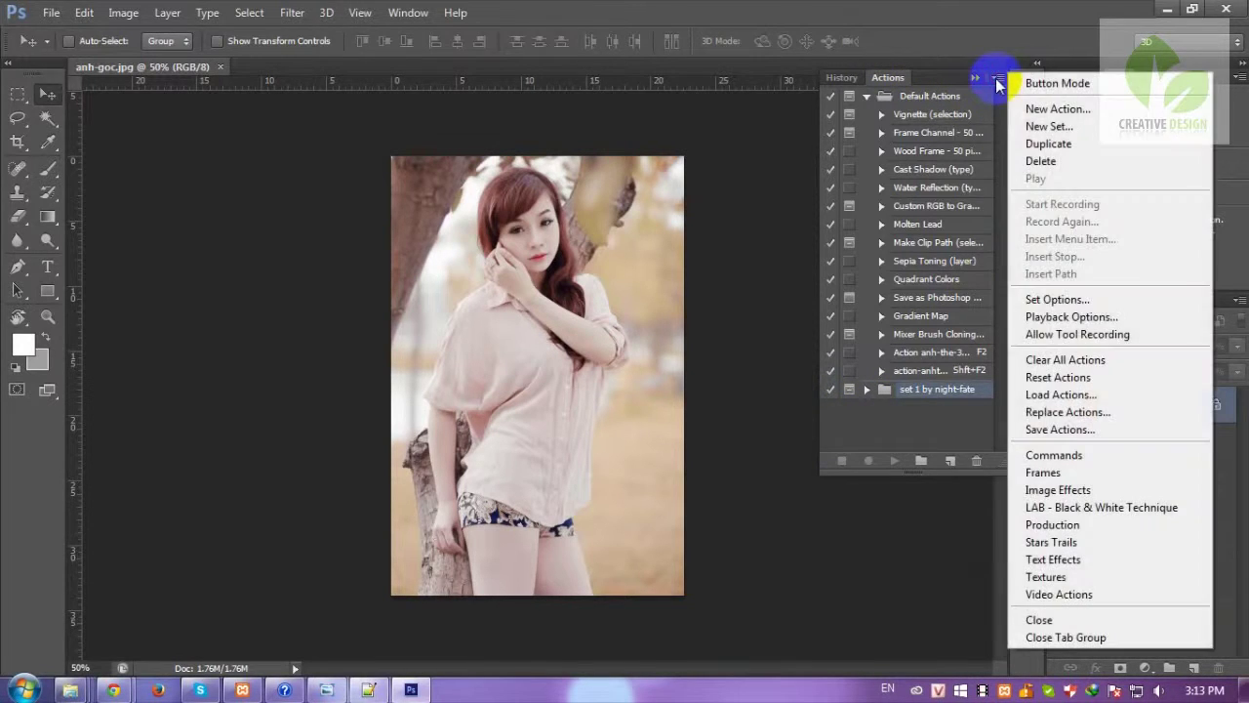
pyautogui.click(1042, 394)
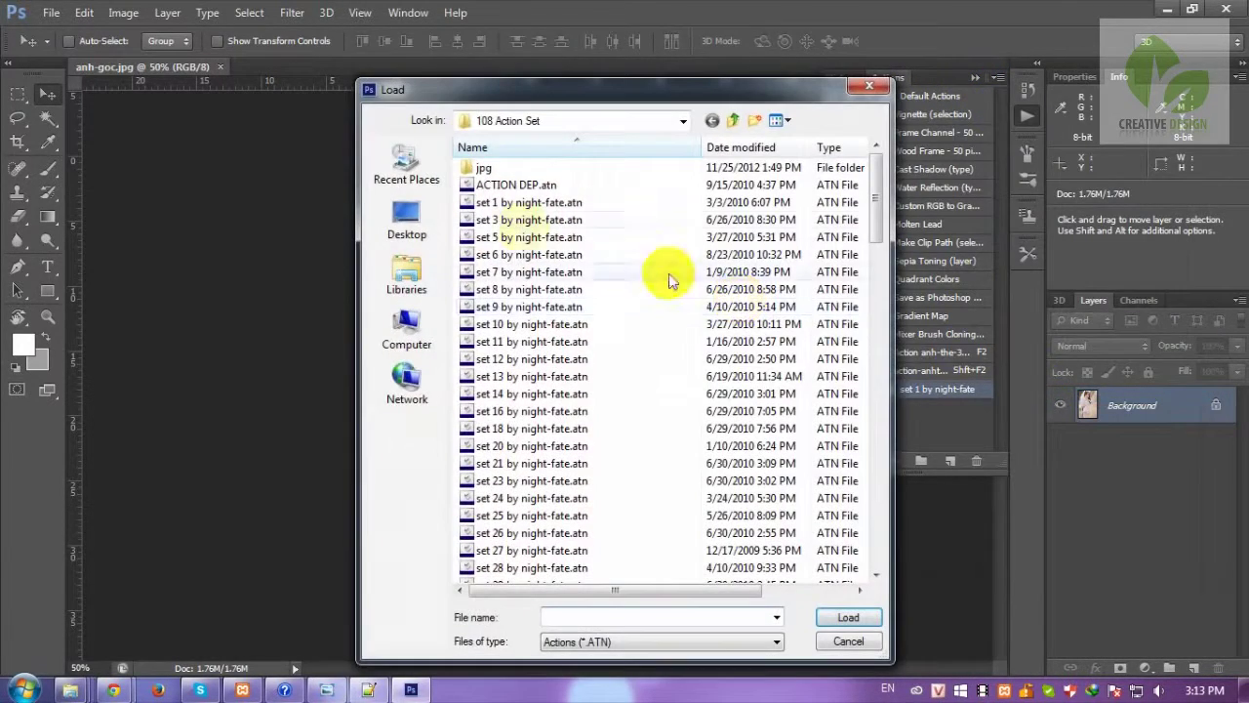
pyautogui.click(527, 219)
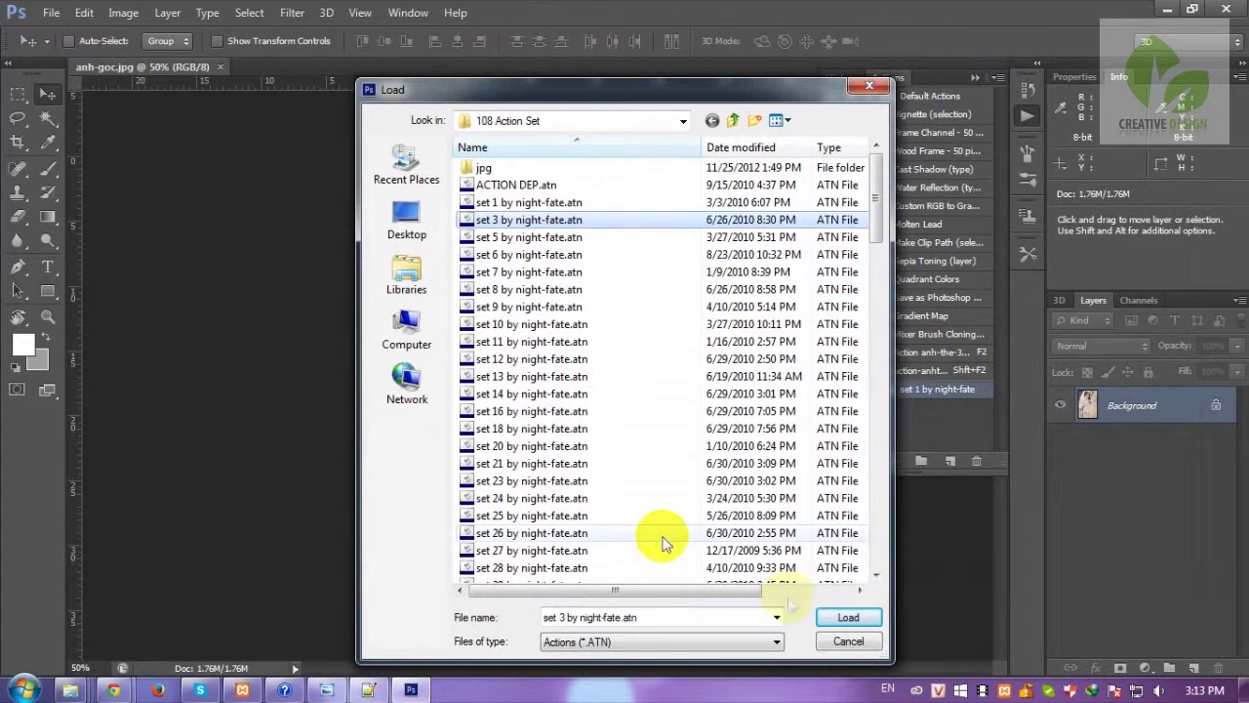
pyautogui.click(848, 619)
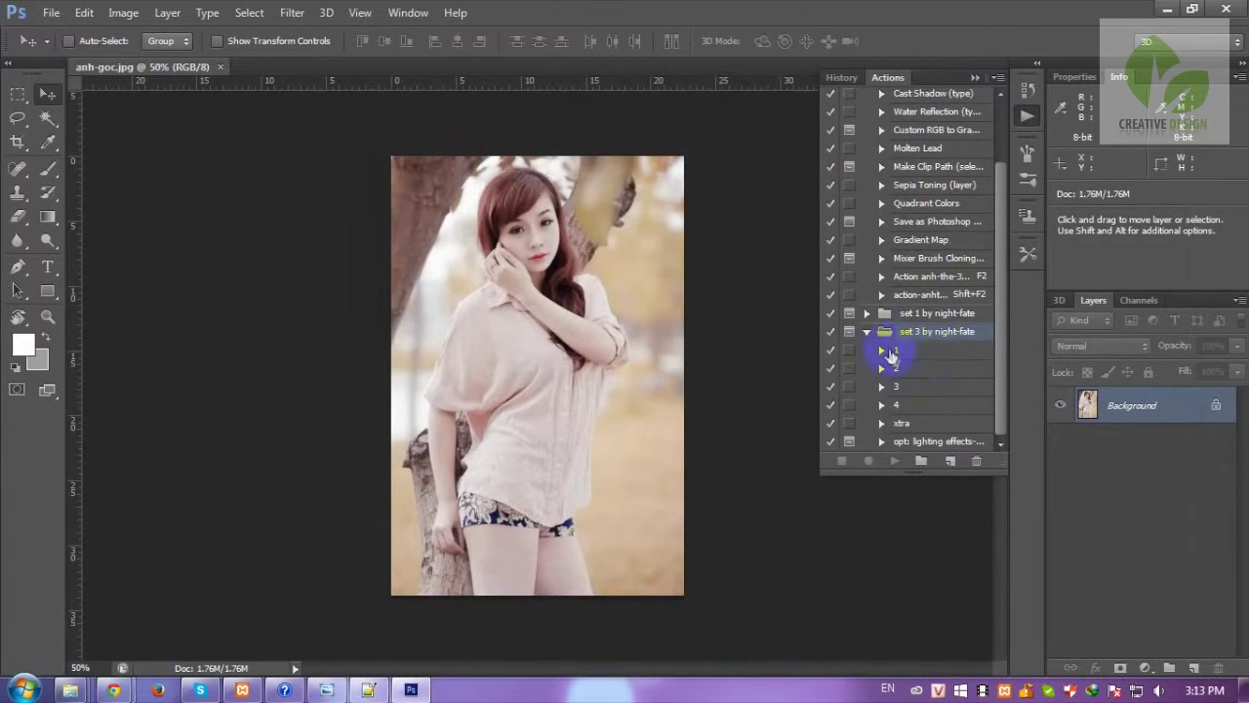
pyautogui.click(897, 351)
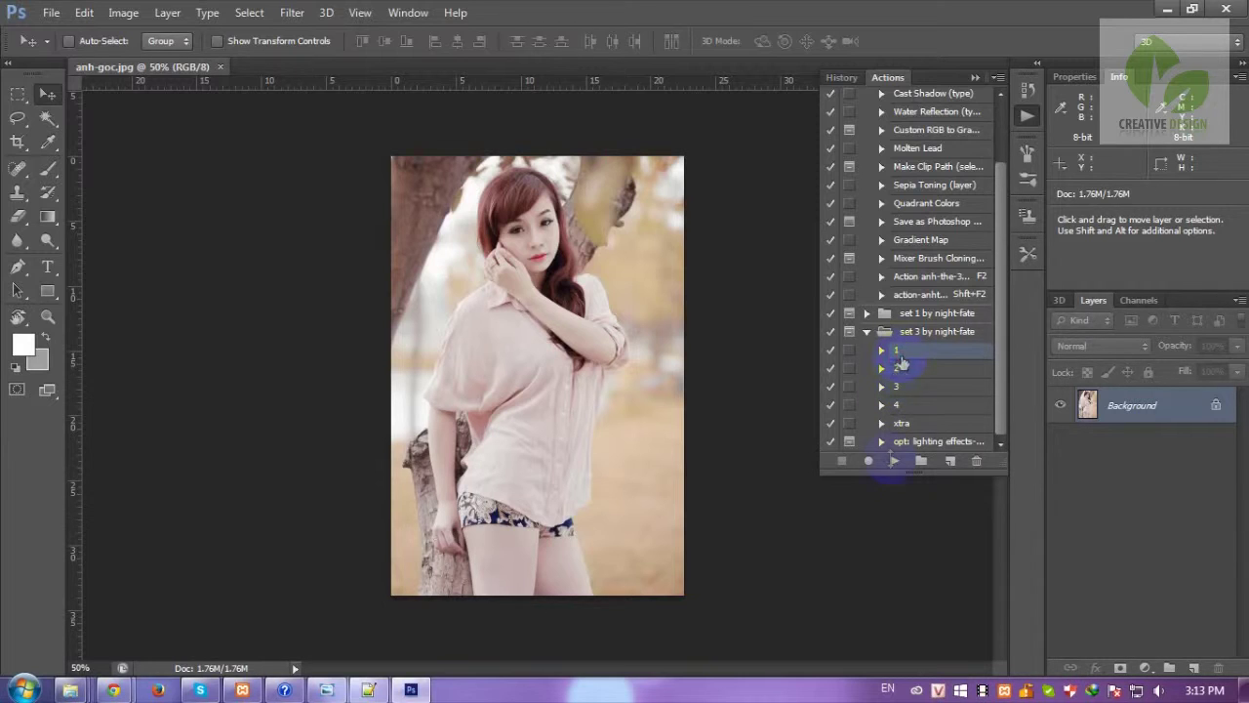
pyautogui.click(894, 465)
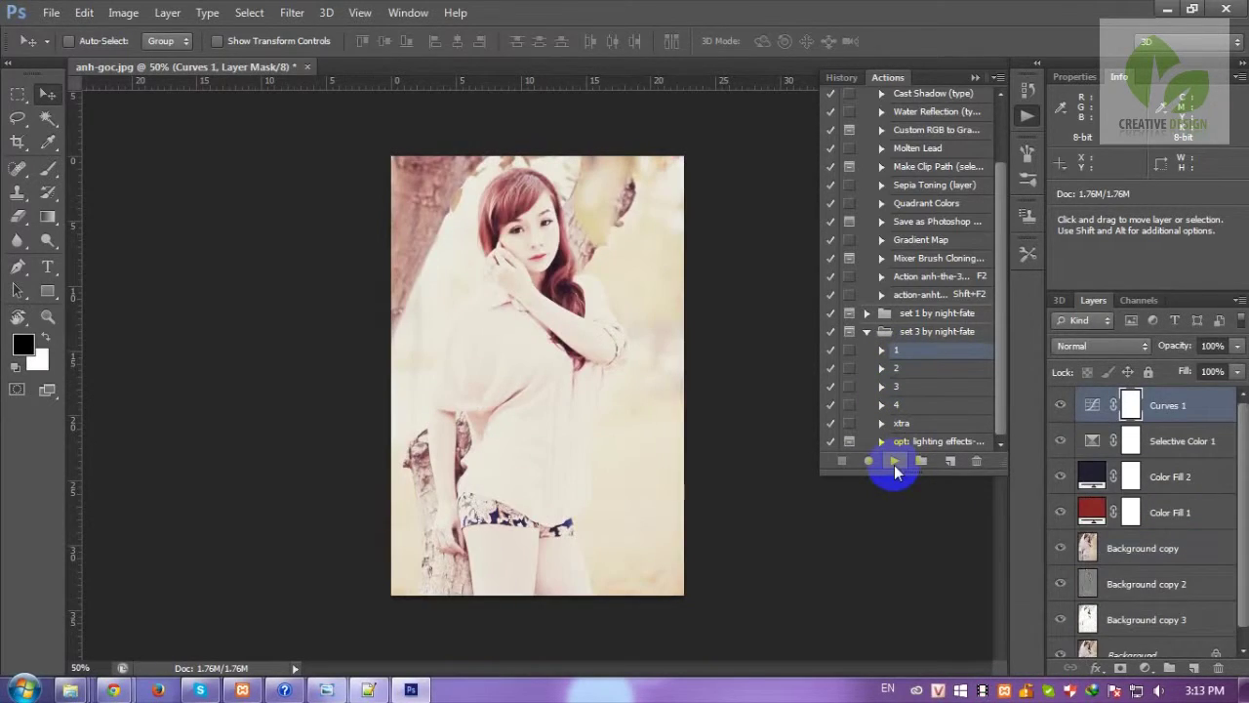
# In History, compare the original opened state with the final pastel-graded state
pyautogui.click(841, 78)
pyautogui.click(906, 376)
pyautogui.scroll(2, 903, 162)
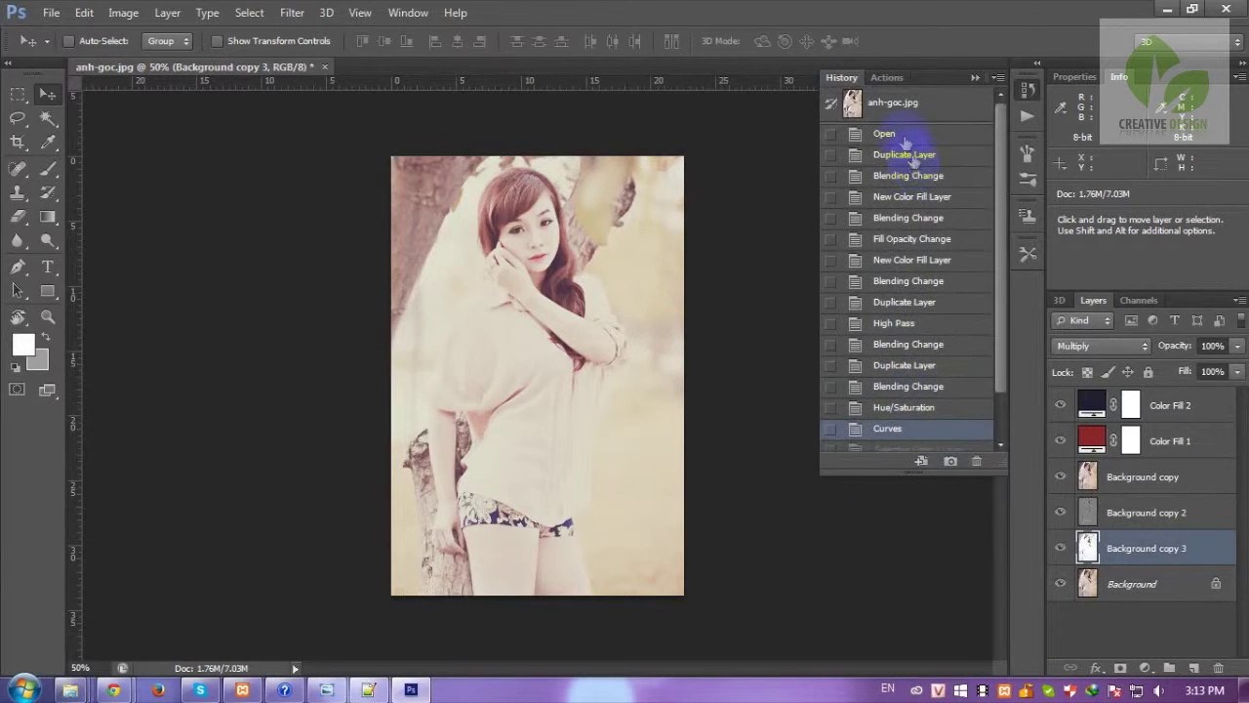
pyautogui.click(896, 107)
pyautogui.scroll(-2, 883, 329)
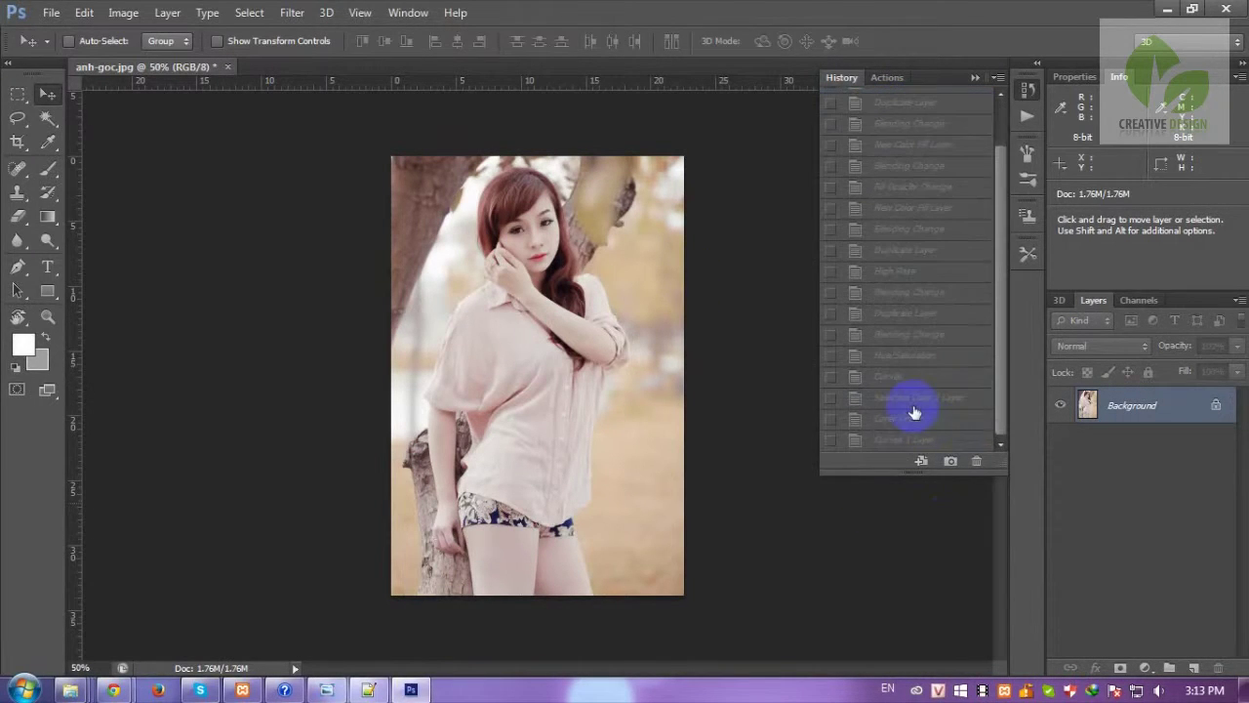
pyautogui.click(892, 446)
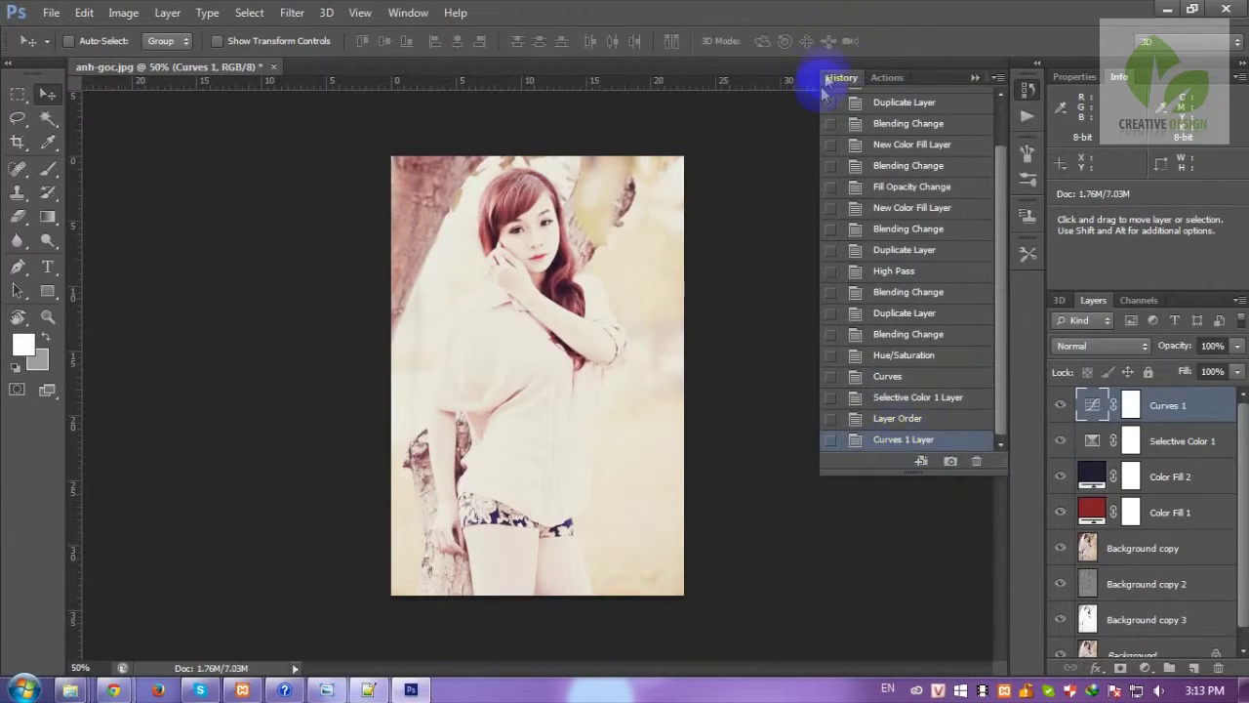
# Revert anh-goc.jpg to its original snapshot and collapse the set 3 by night-fate group
pyautogui.click(887, 78)
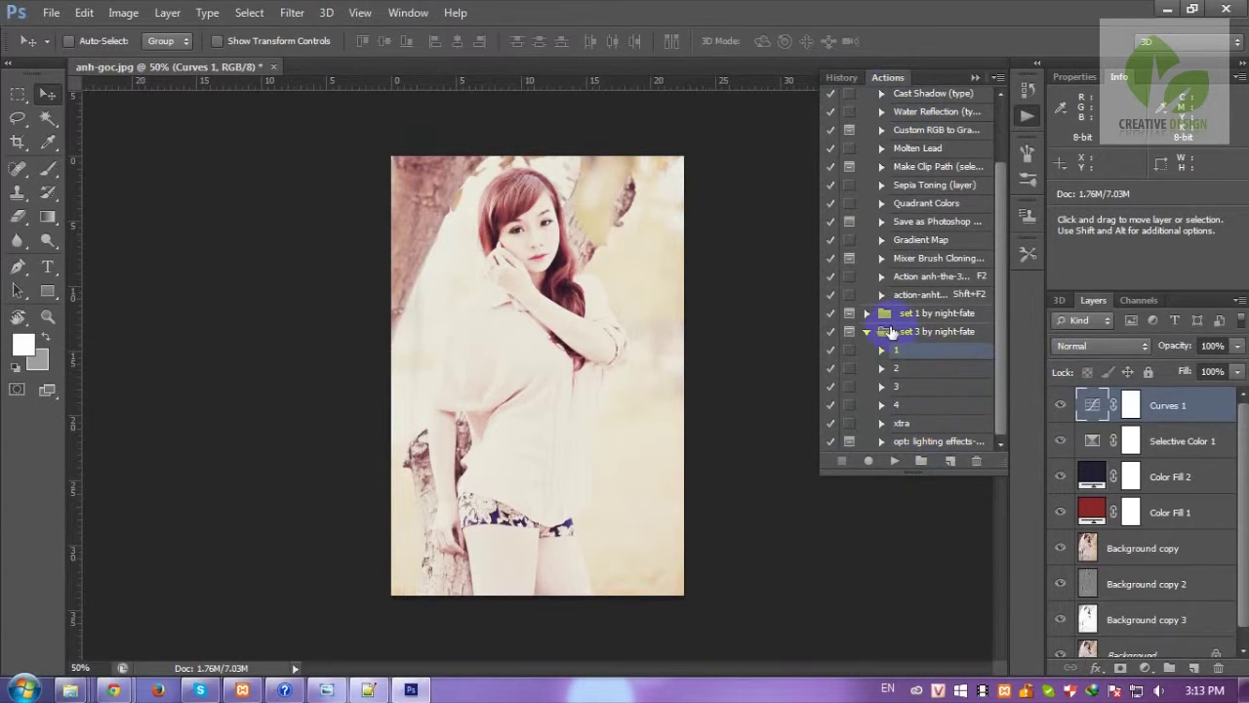
pyautogui.click(841, 79)
pyautogui.scroll(3, 890, 156)
pyautogui.click(884, 101)
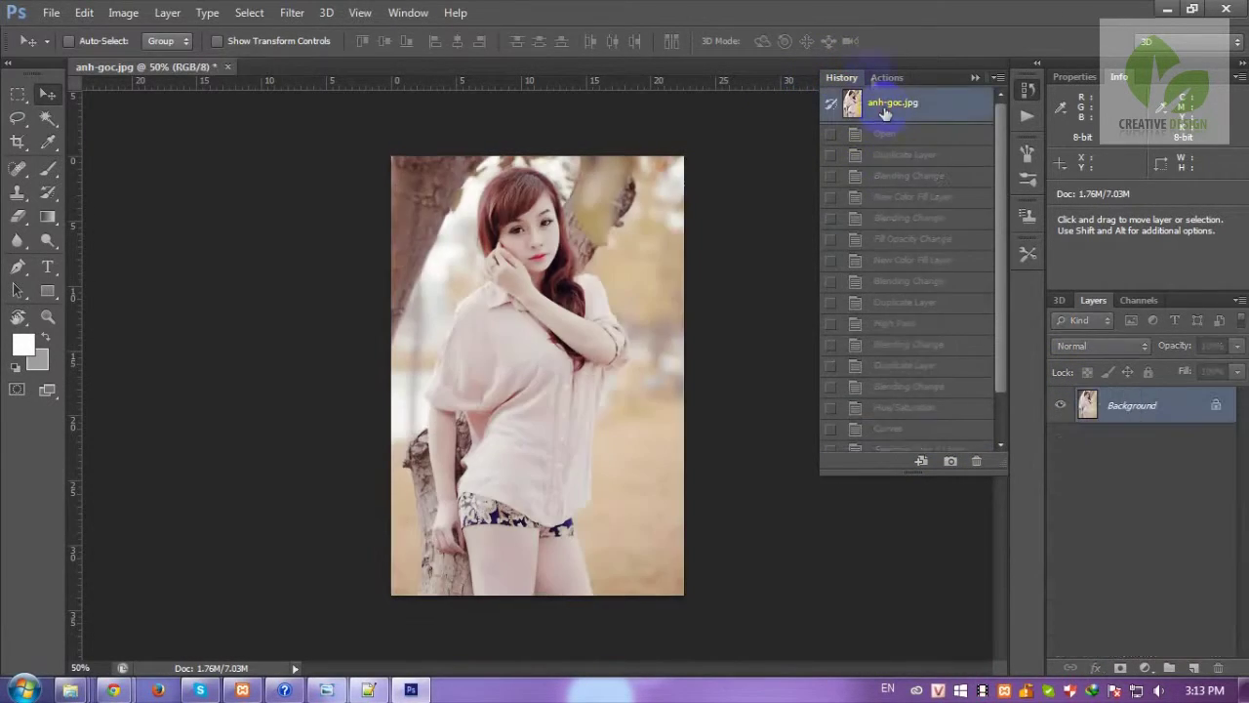
pyautogui.click(887, 78)
pyautogui.click(866, 332)
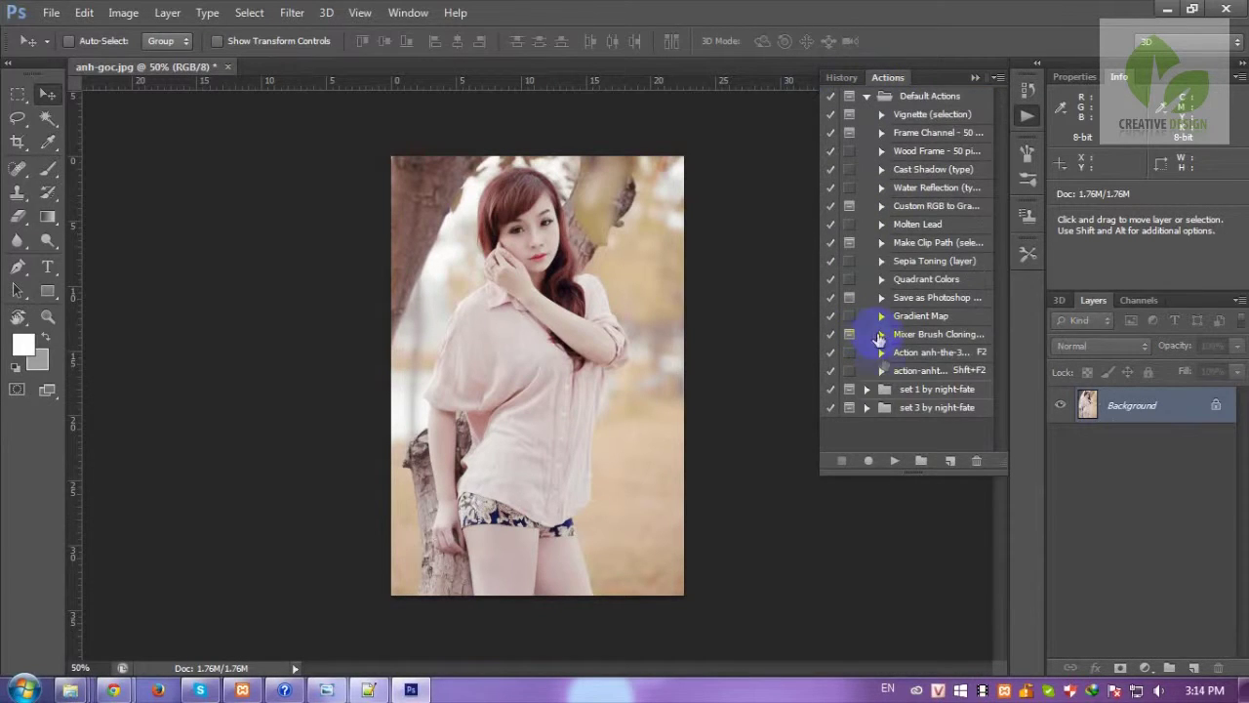
# Expand set 1 by night-fate and play its action 1 for a warm golden grade
pyautogui.click(867, 389)
pyautogui.click(881, 334)
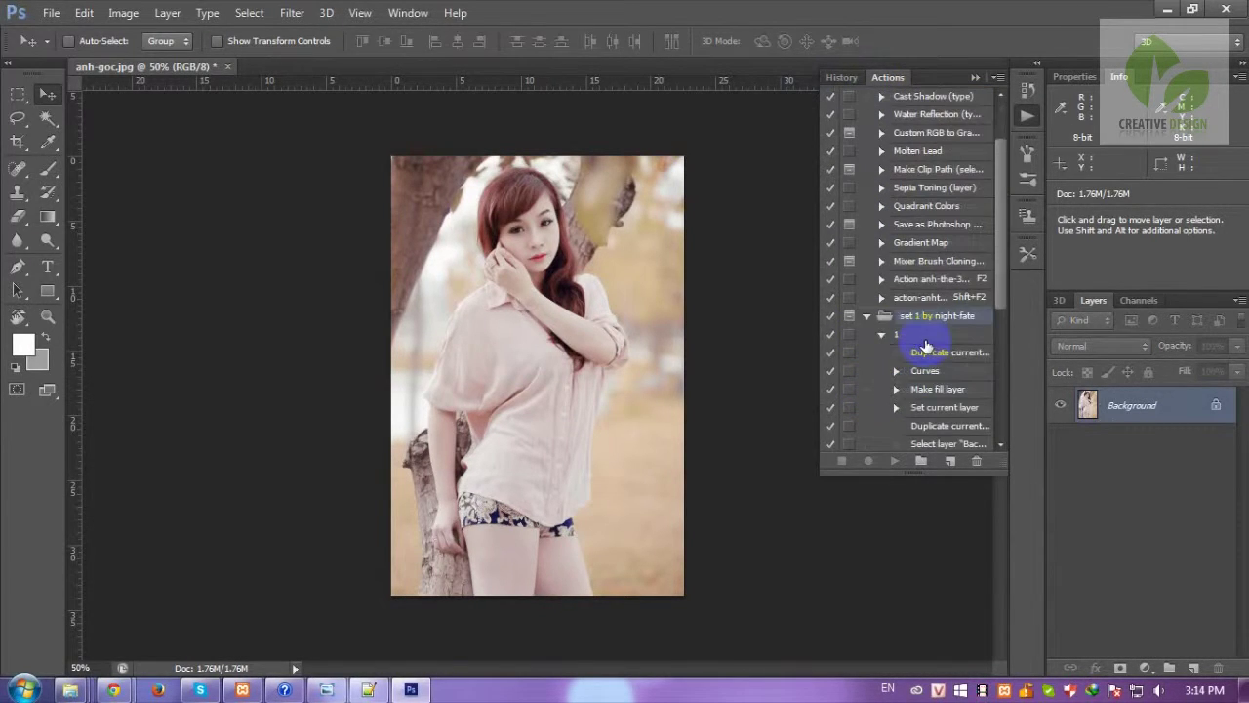
pyautogui.click(908, 335)
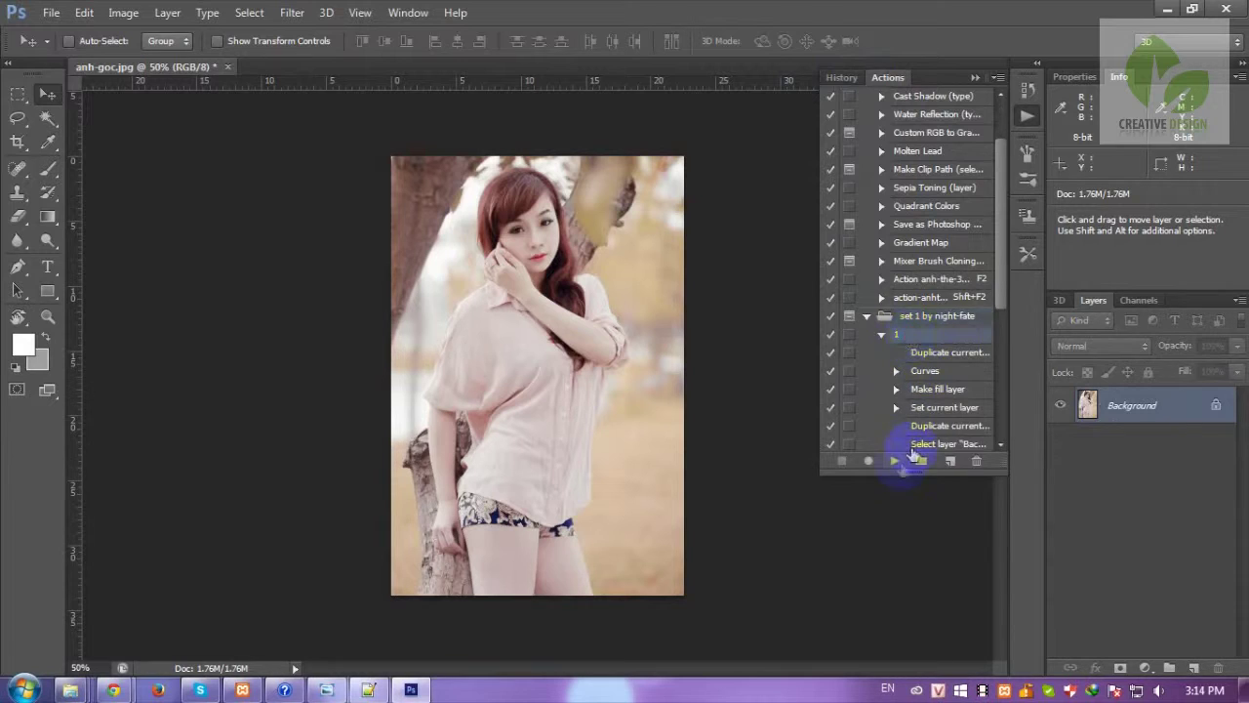
pyautogui.click(894, 462)
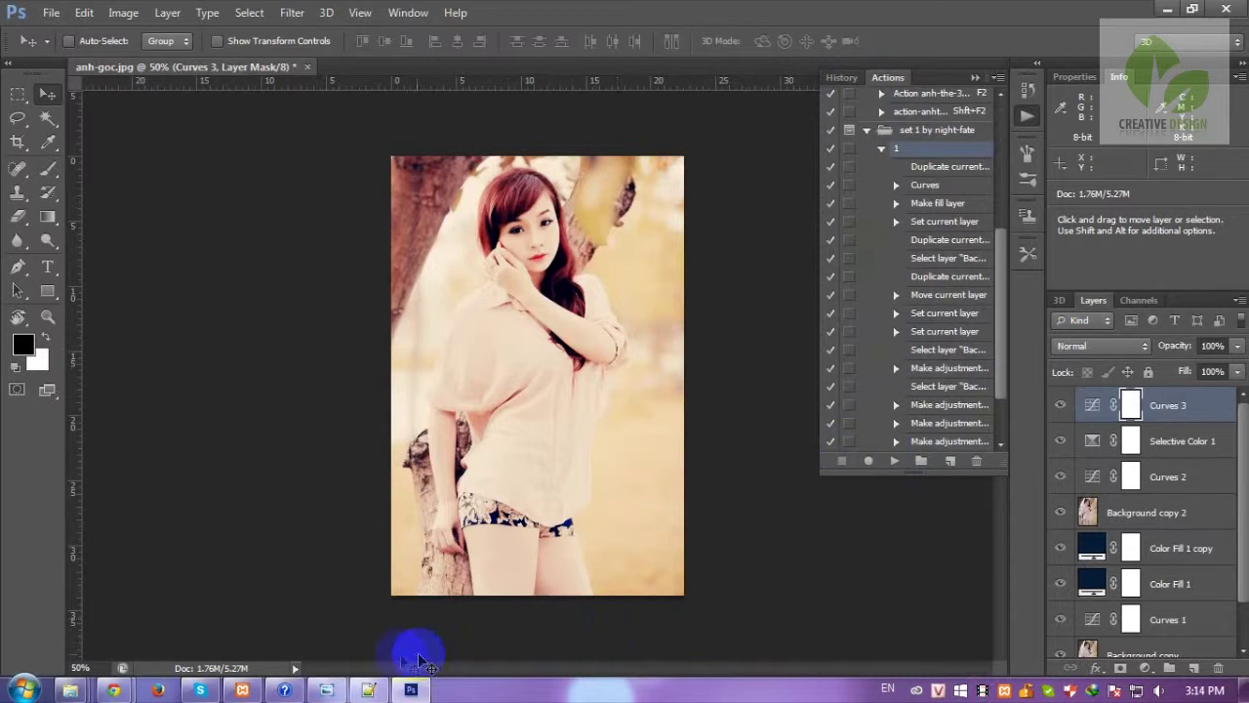
pyautogui.click(376, 690)
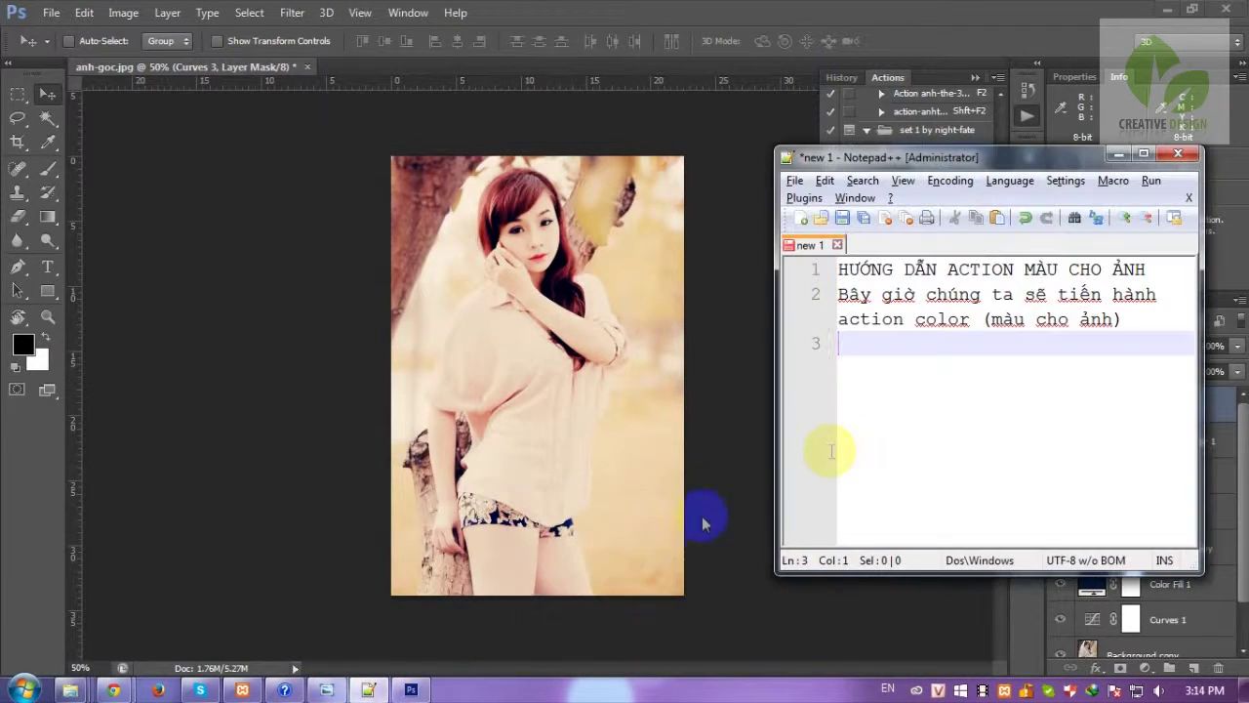
# Type line 3 'Sau khi action color bạn cảm thấy ung ý thì lưu ảnh lại nhé' and minimise the note
pyautogui.write('- Saui khi action color')
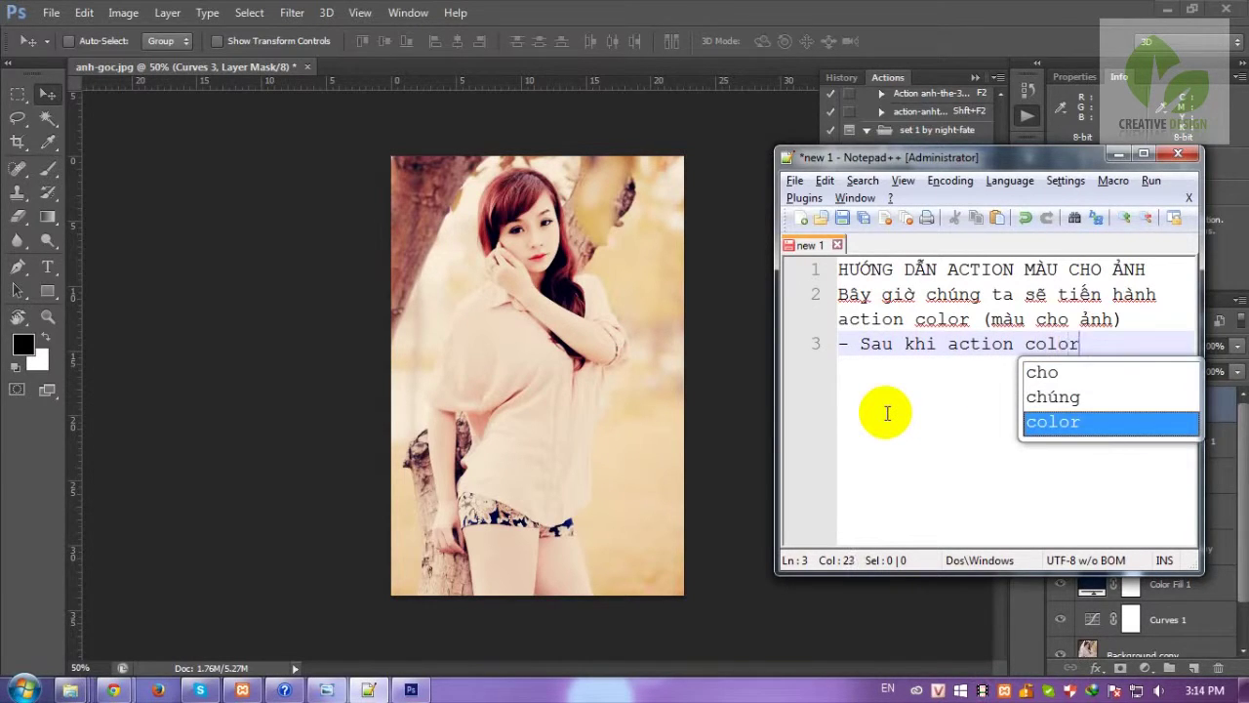
pyautogui.write(' ban cả')
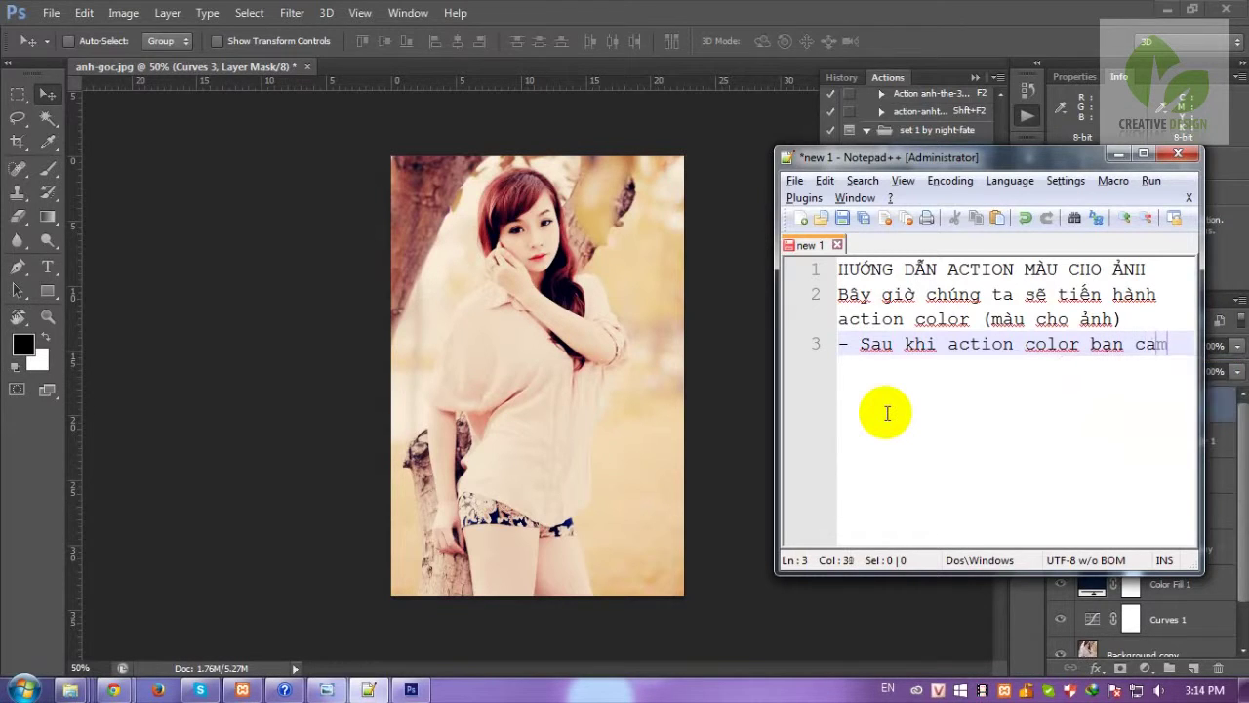
pyautogui.write('m thấyung ý')
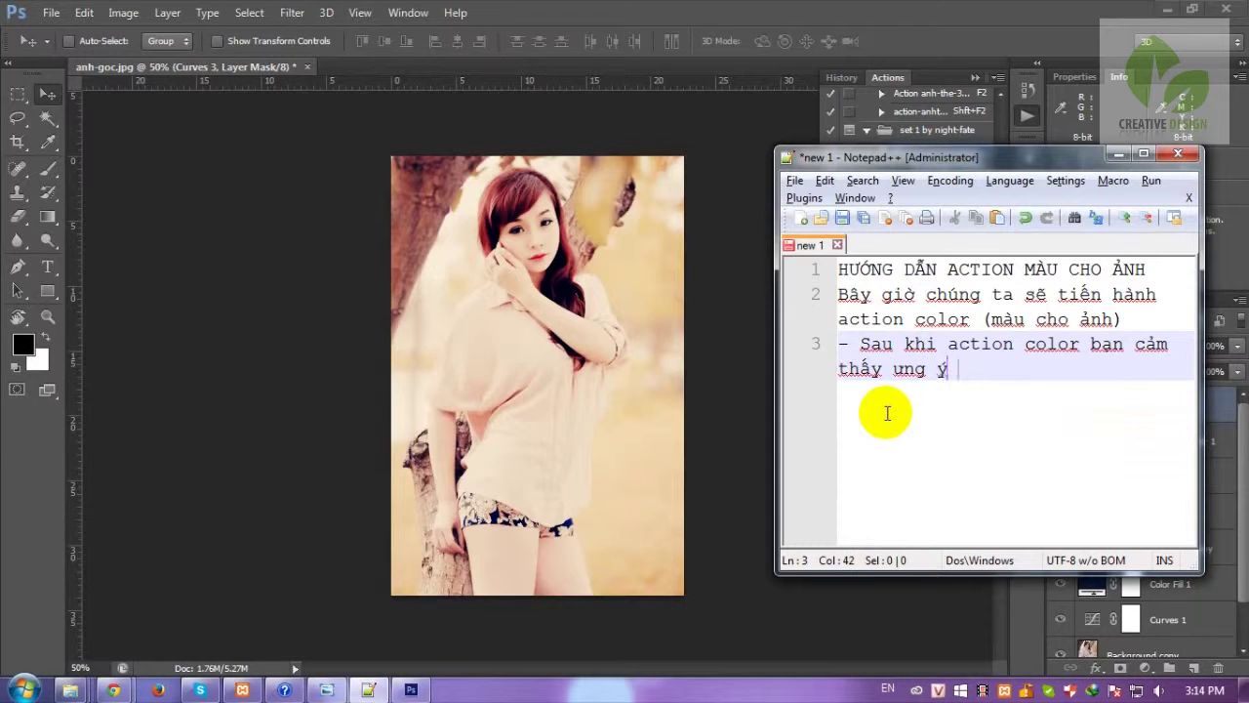
pyautogui.write('thi')
pyautogui.write('lưu ảnh lại nhes')
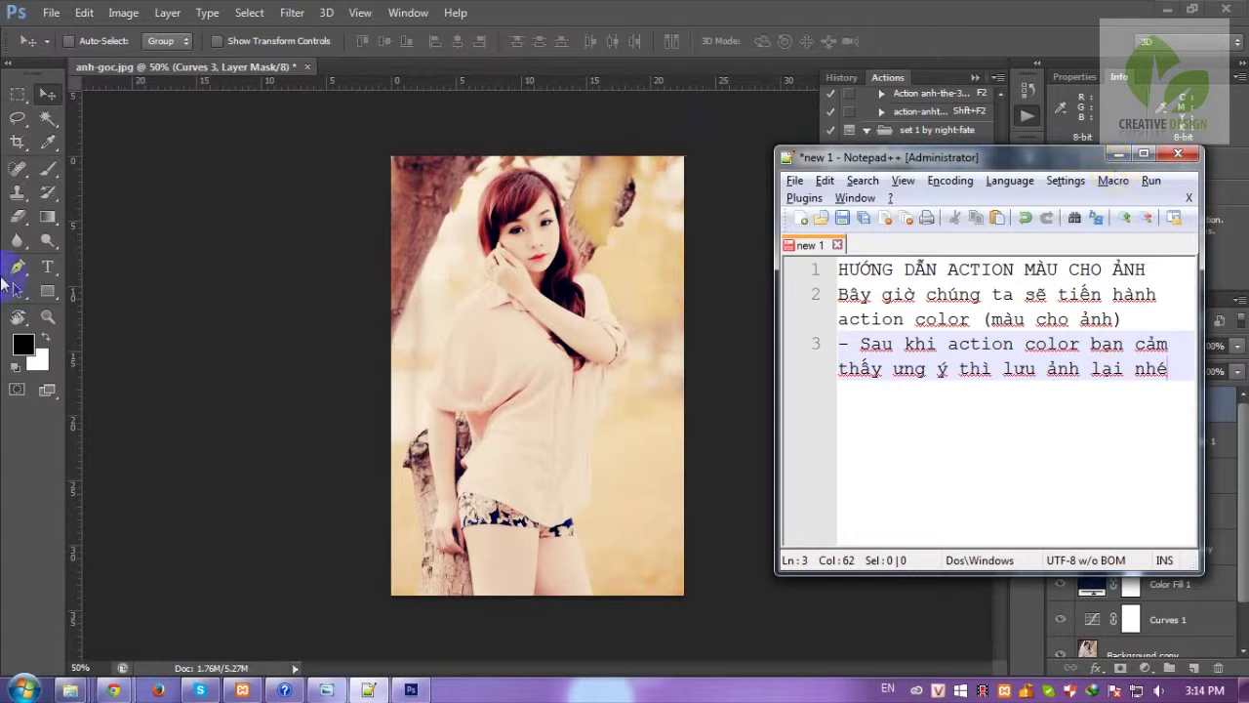
pyautogui.click(1118, 154)
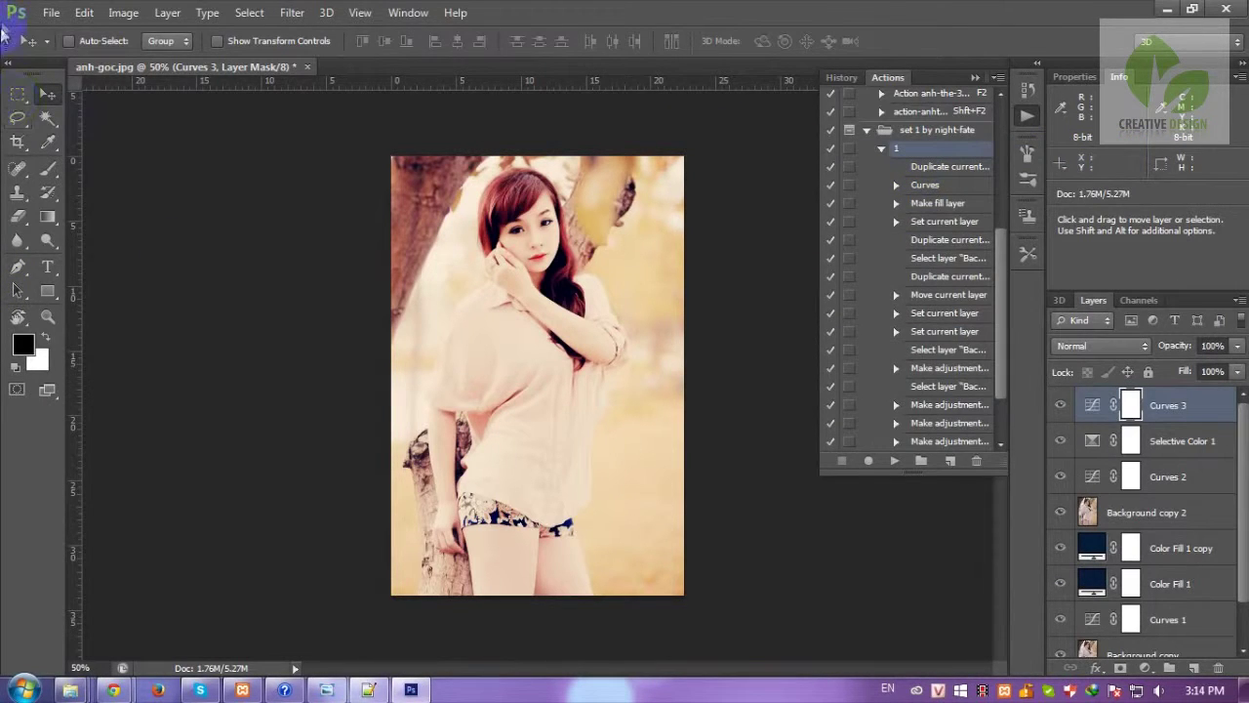
# Save a JPEG copy named anh-action-1.jpg in action-mau, accepting the JPEG Options
pyautogui.click(51, 13)
pyautogui.click(107, 214)
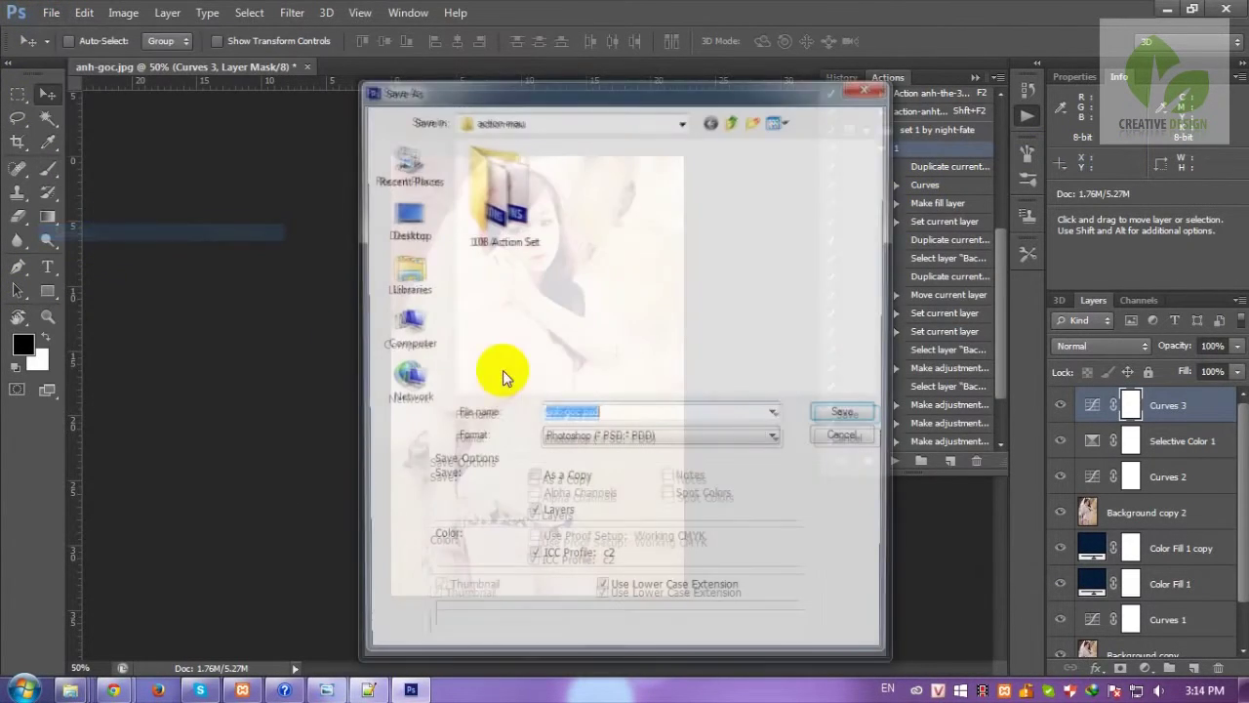
pyautogui.click(574, 439)
pyautogui.click(663, 494)
pyautogui.click(582, 414)
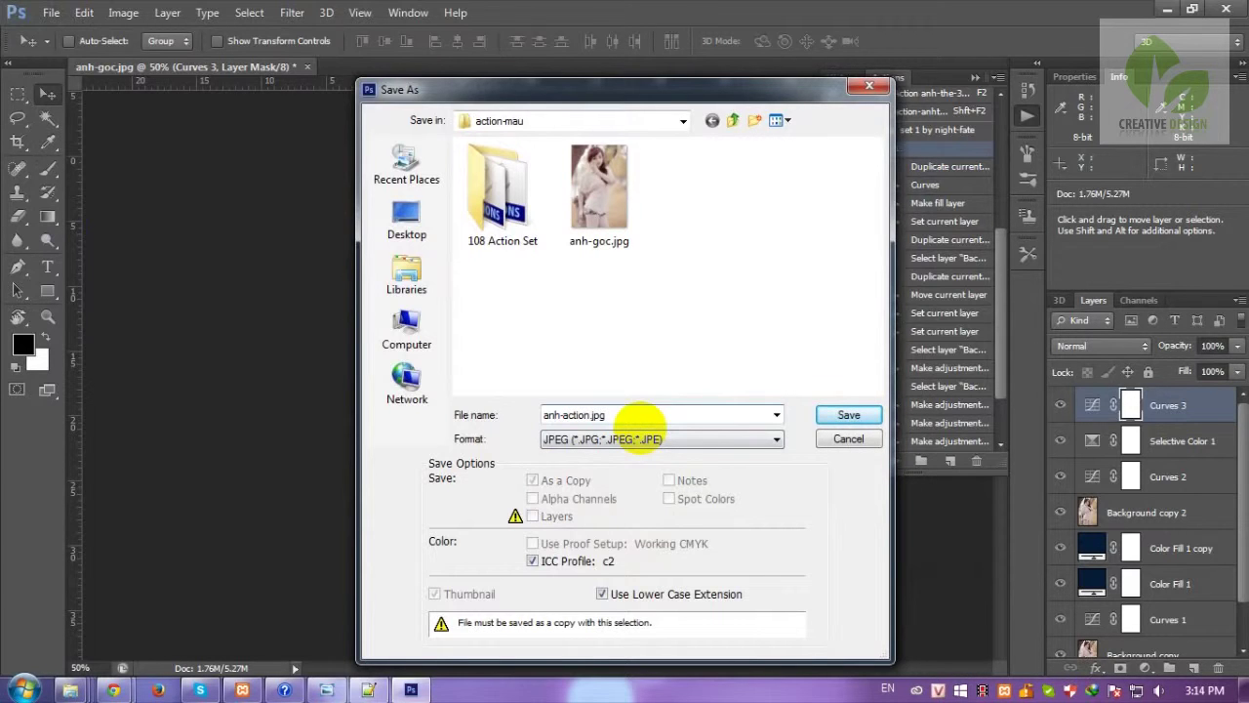
pyautogui.click(843, 414)
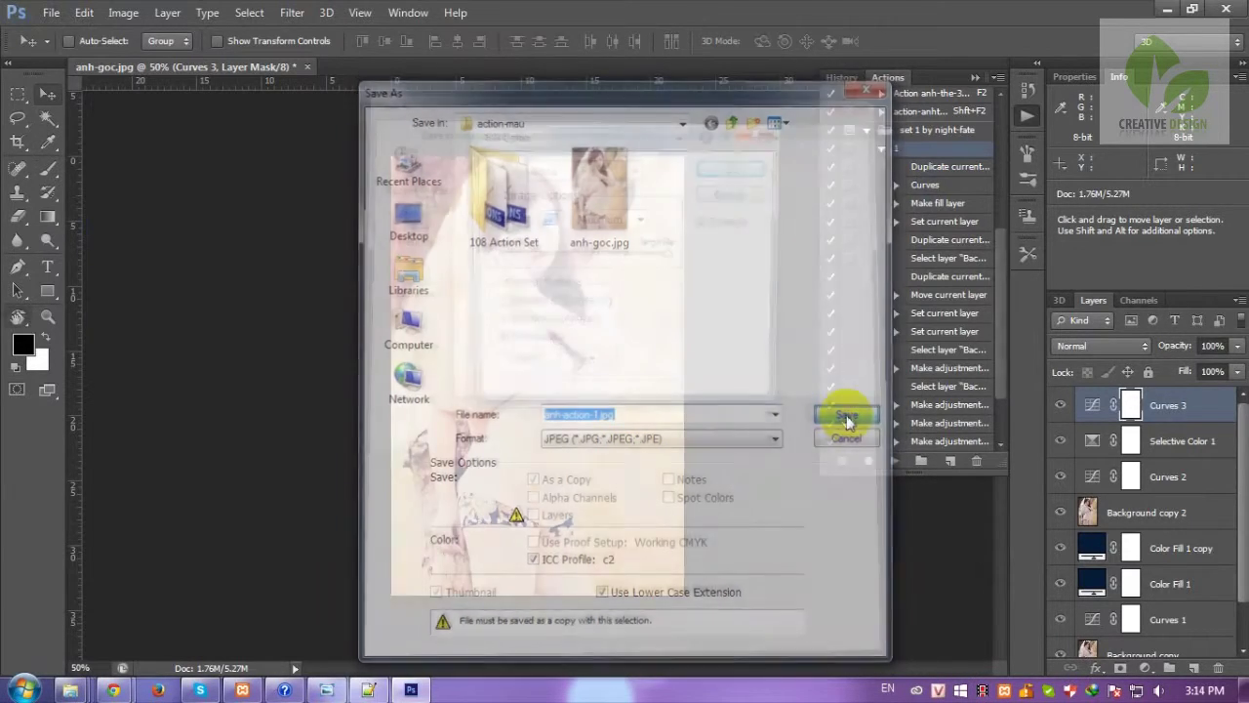
pyautogui.click(732, 169)
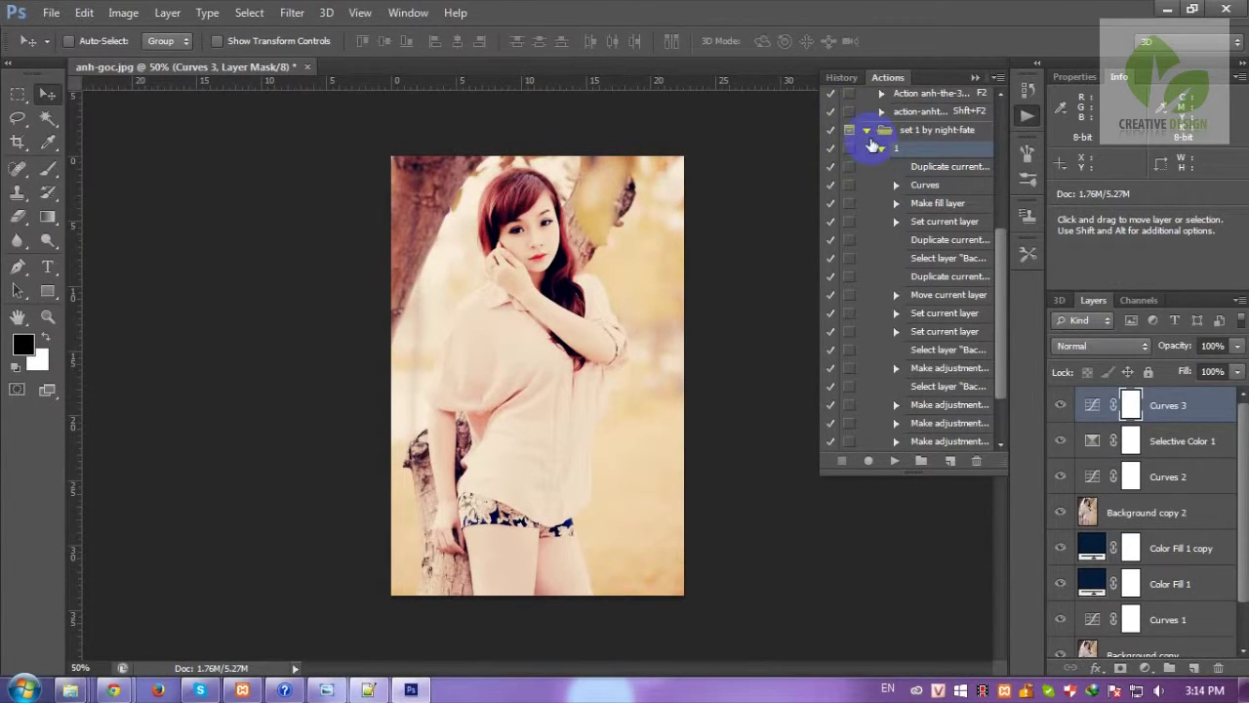
# Close the graded photo without saving and reopen the original anh-goc.jpg
pyautogui.click(308, 68)
pyautogui.click(617, 278)
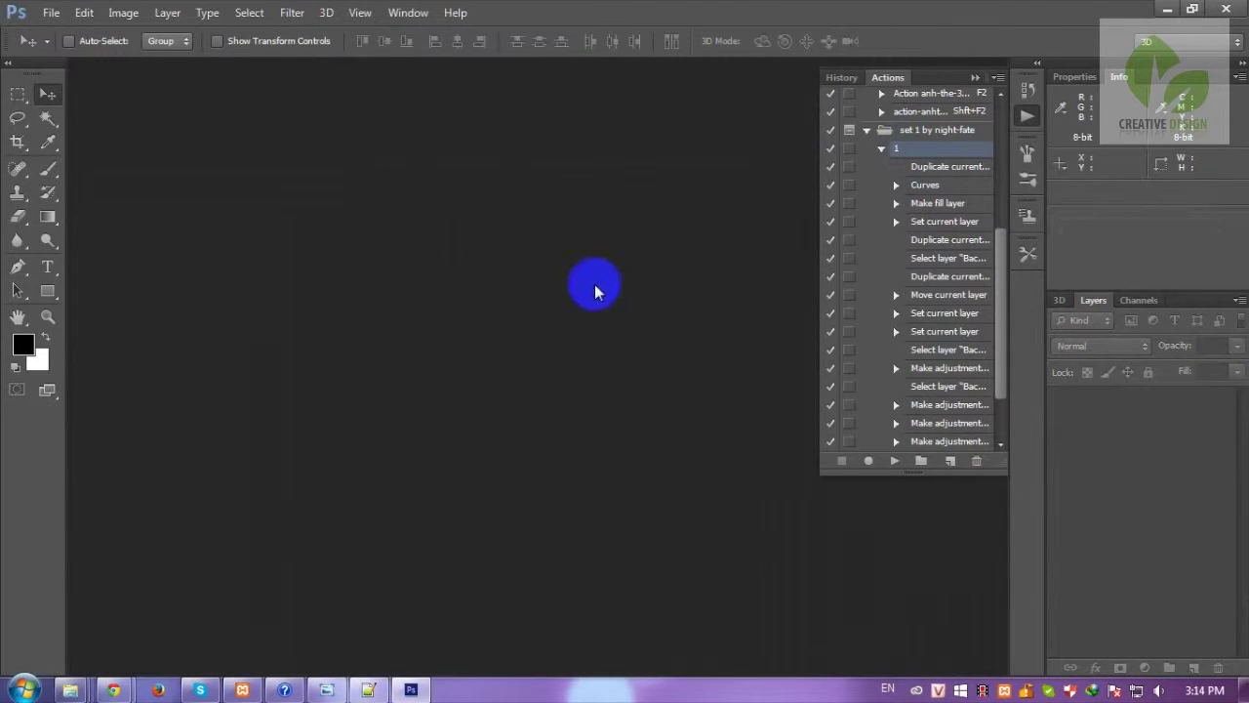
pyautogui.doubleClick(594, 284)
pyautogui.click(695, 210)
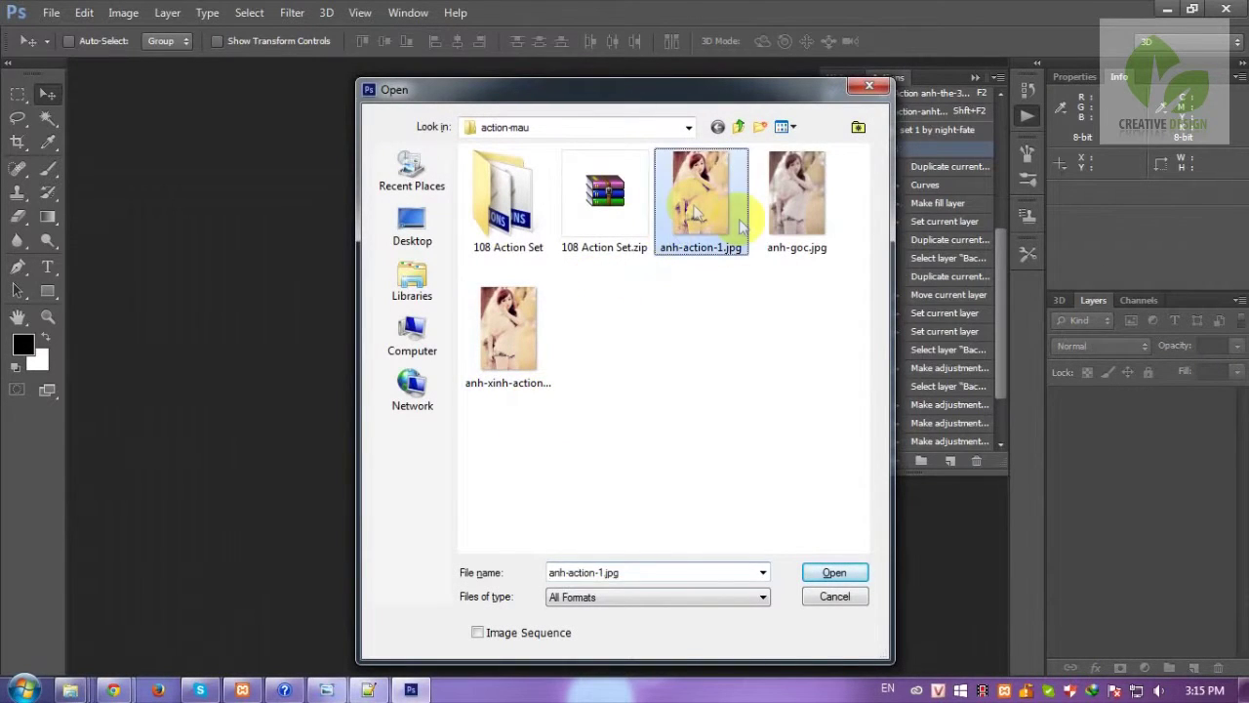
pyautogui.click(796, 200)
pyautogui.click(834, 573)
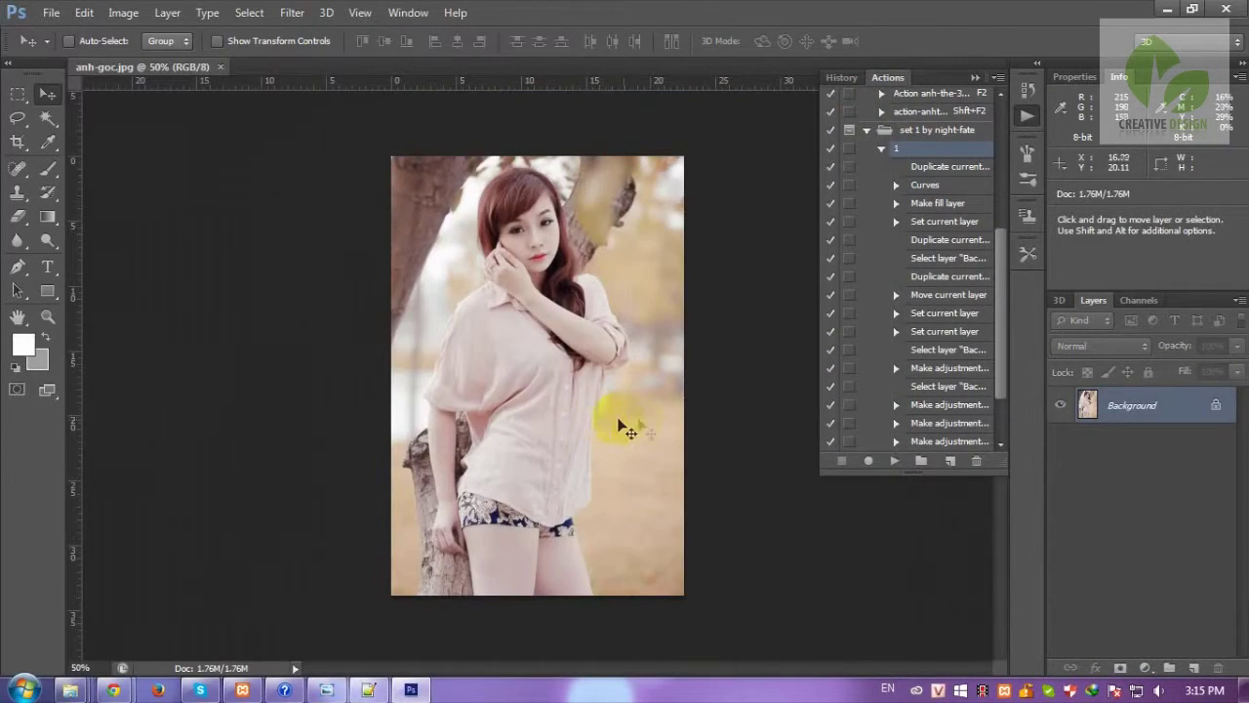
# Load set 145 by night-fate.atn into Actions and select its action 1
pyautogui.click(866, 130)
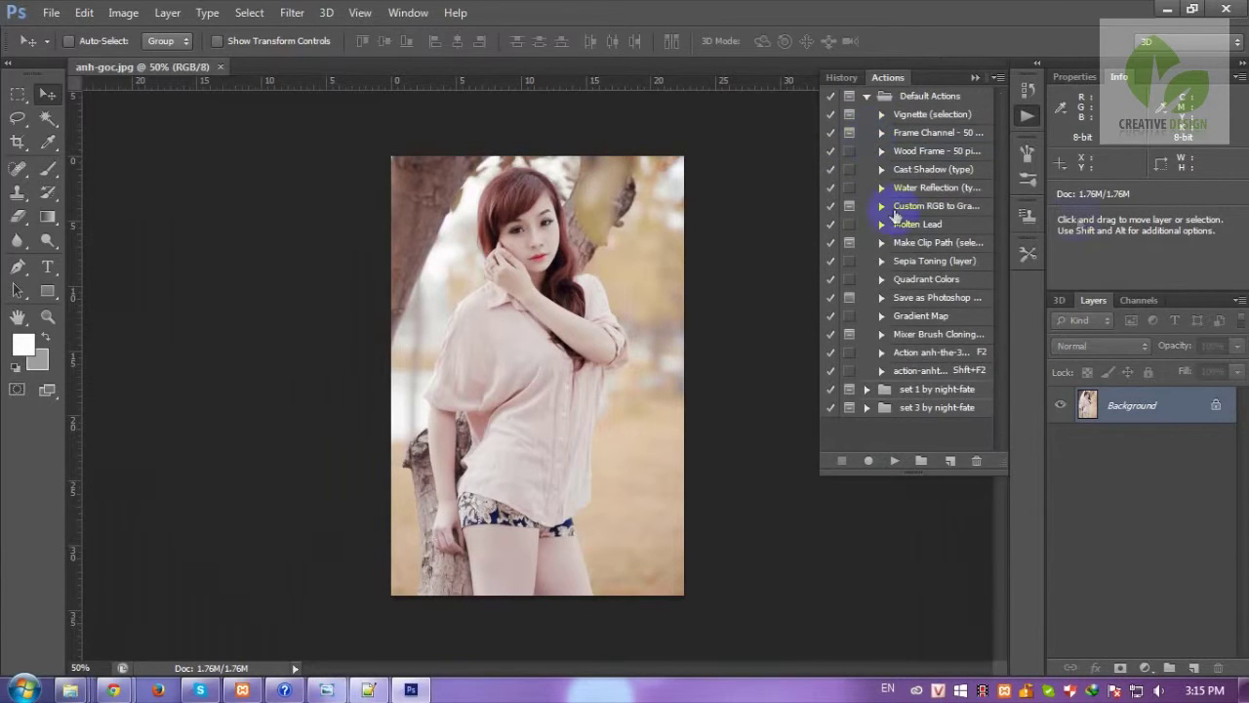
pyautogui.click(997, 78)
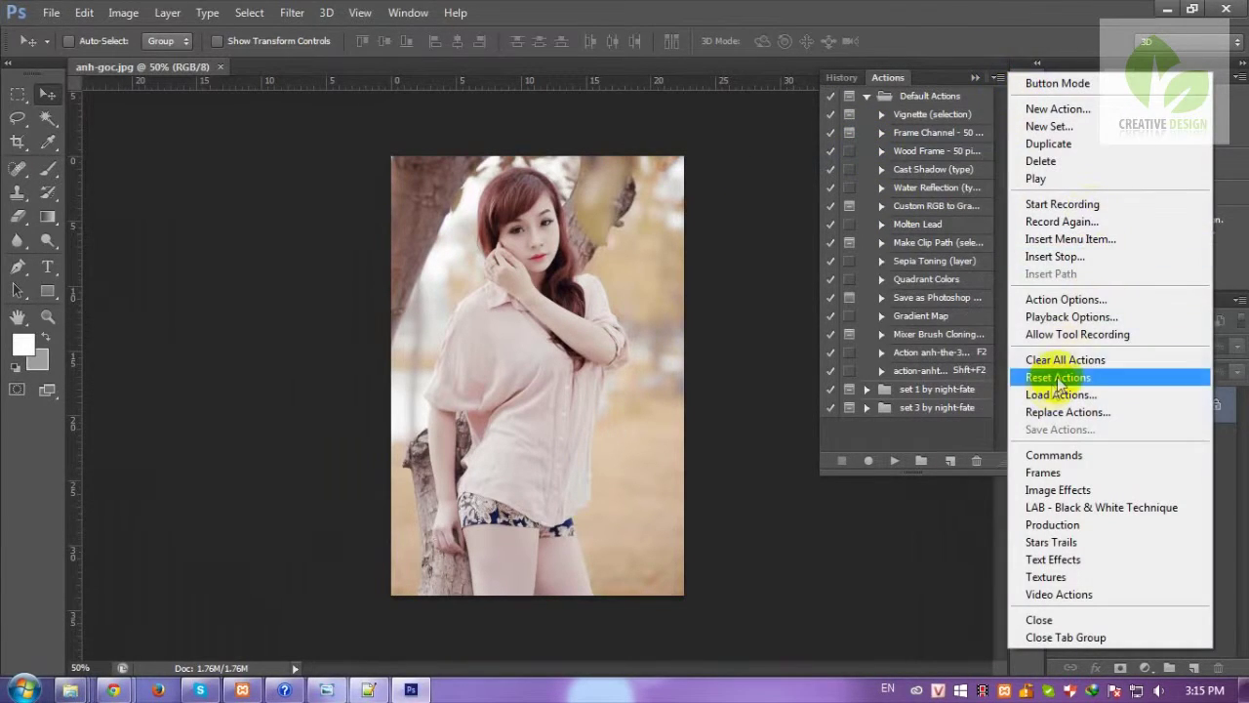
pyautogui.click(1044, 394)
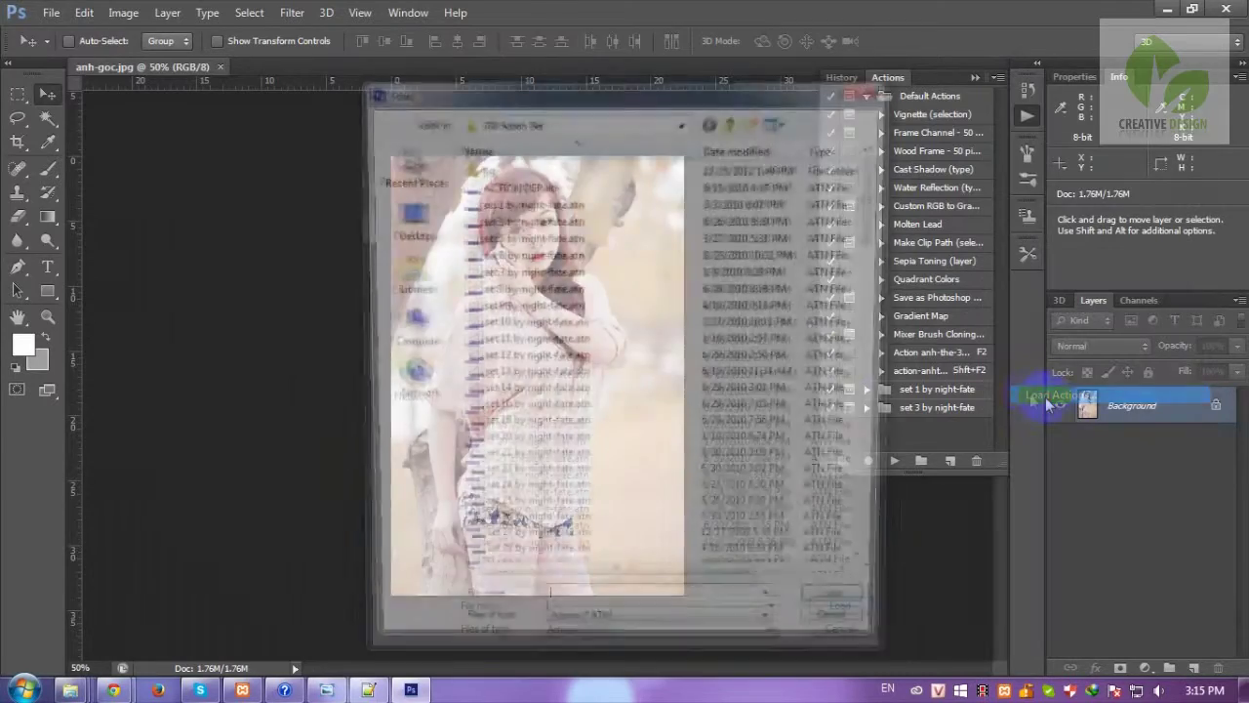
pyautogui.moveTo(875, 223); pyautogui.dragTo(875, 576)
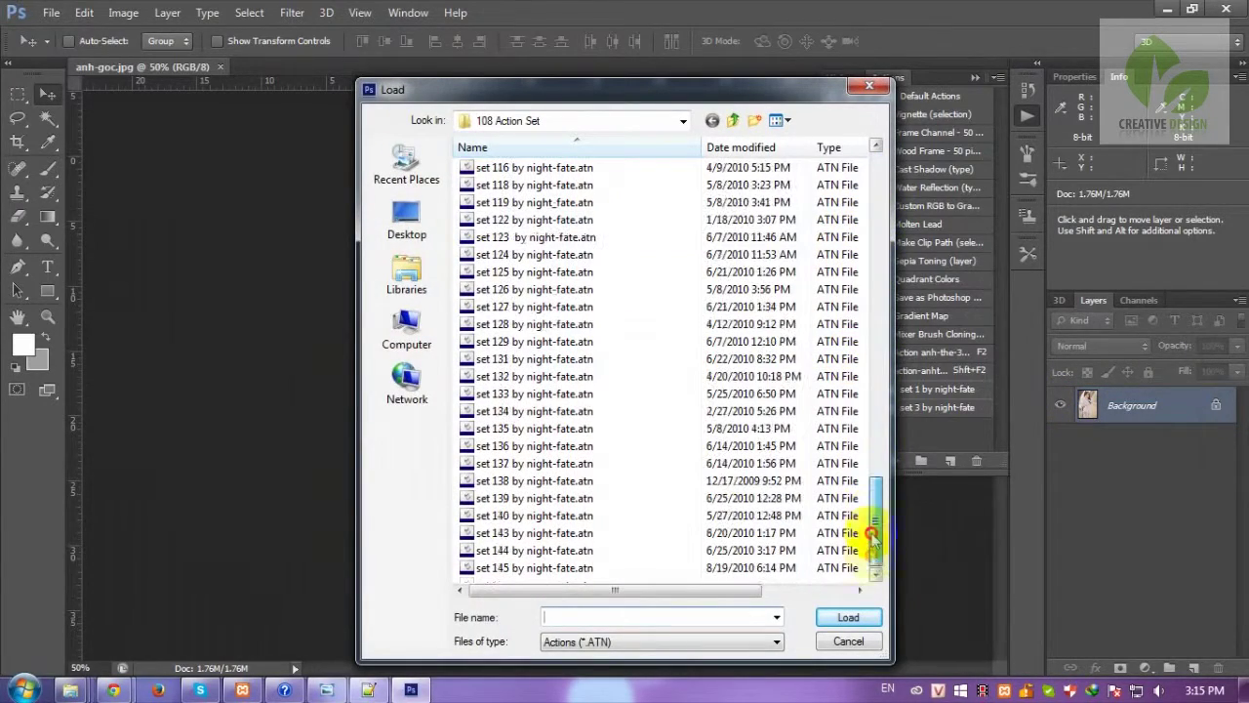
pyautogui.click(551, 567)
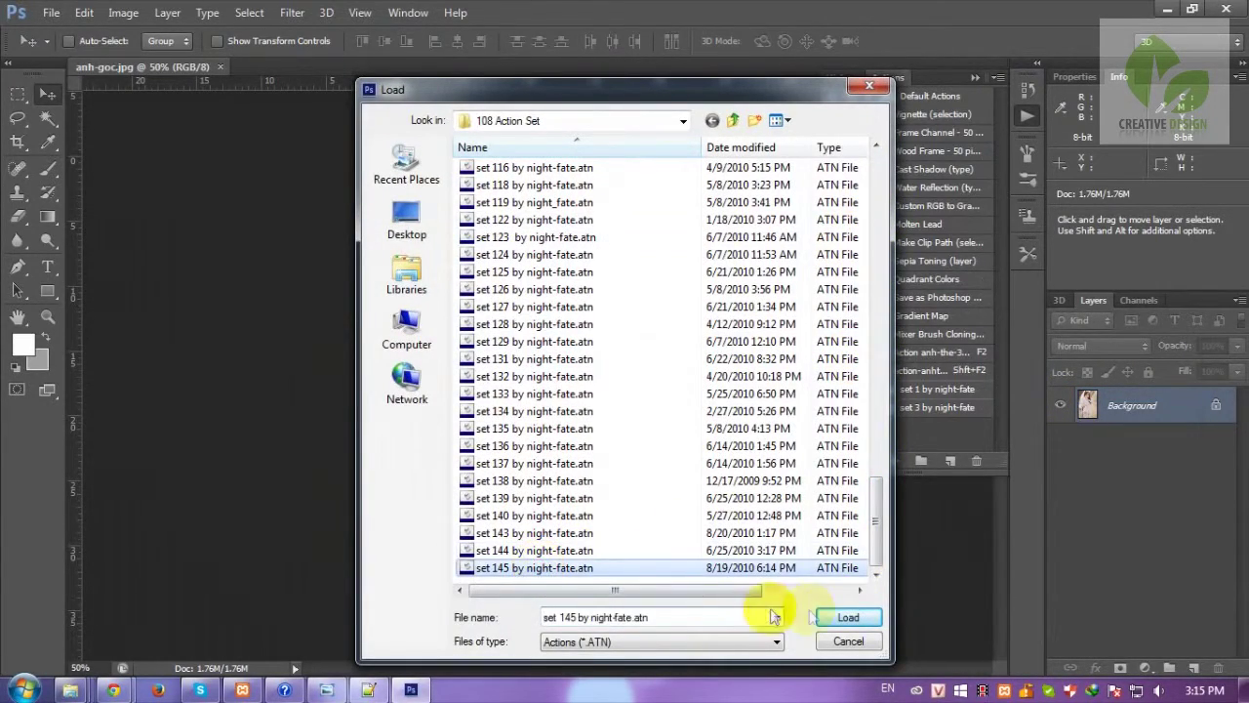
pyautogui.click(848, 617)
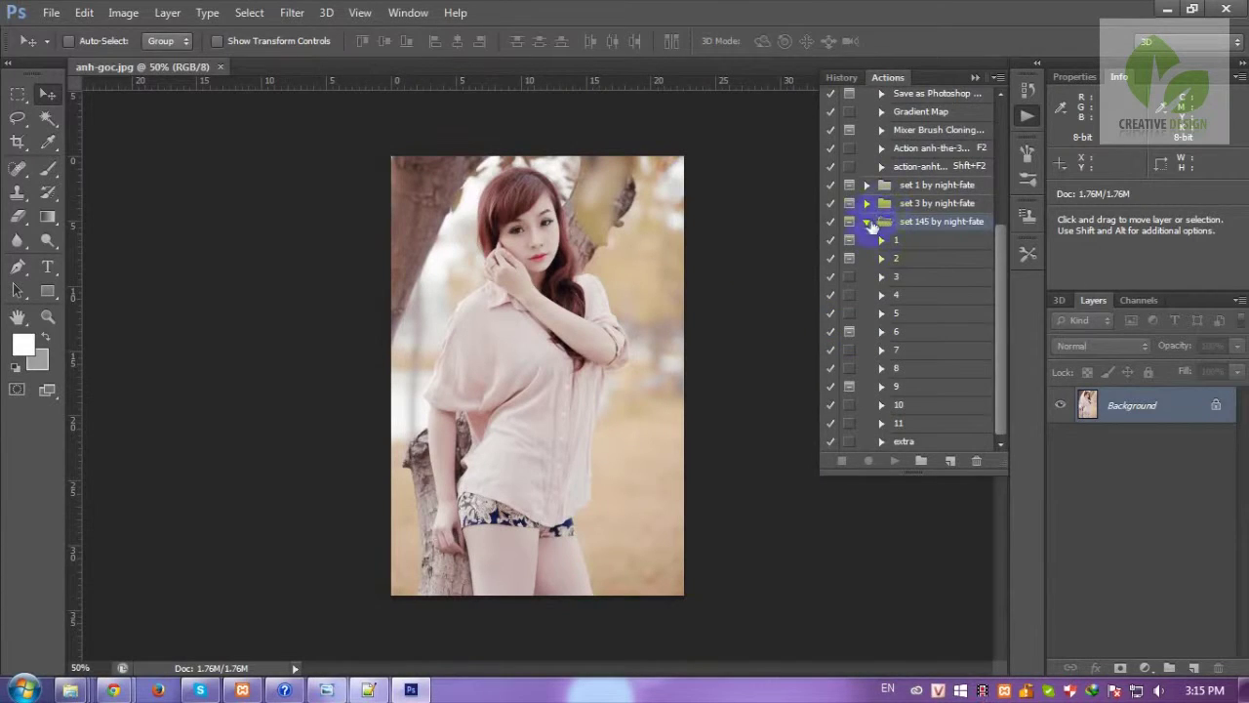
pyautogui.click(868, 224)
pyautogui.click(867, 427)
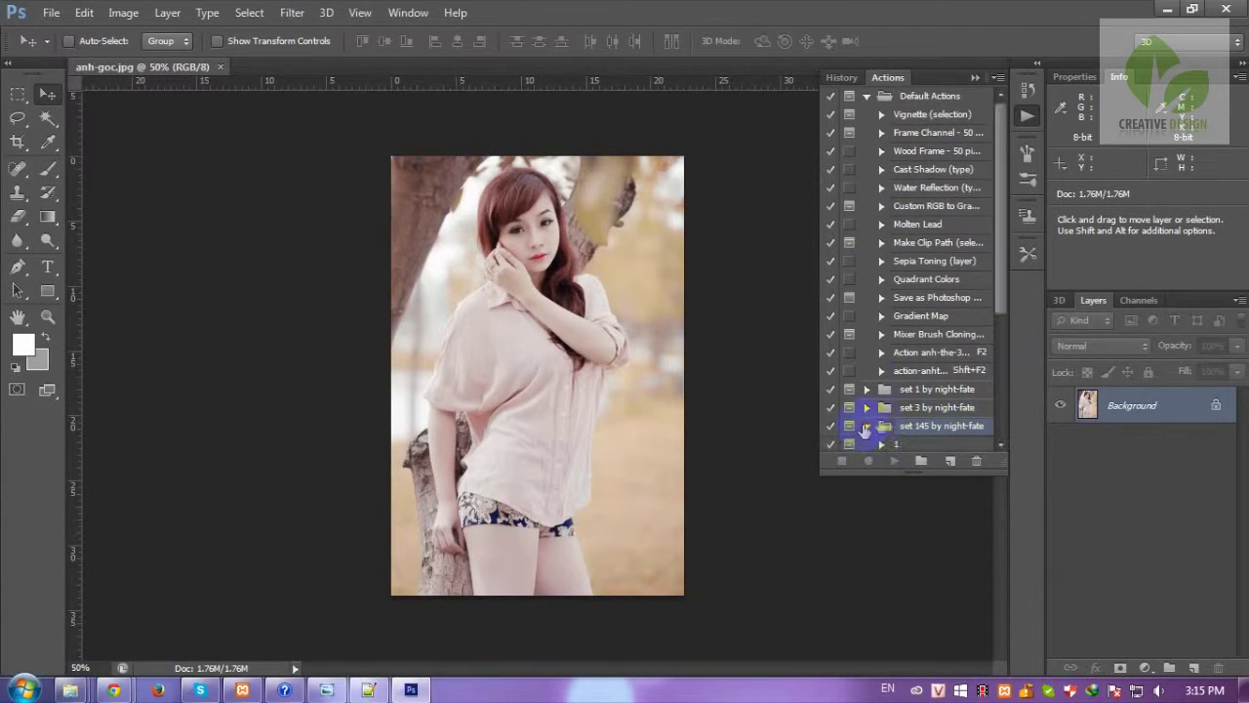
pyautogui.click(899, 392)
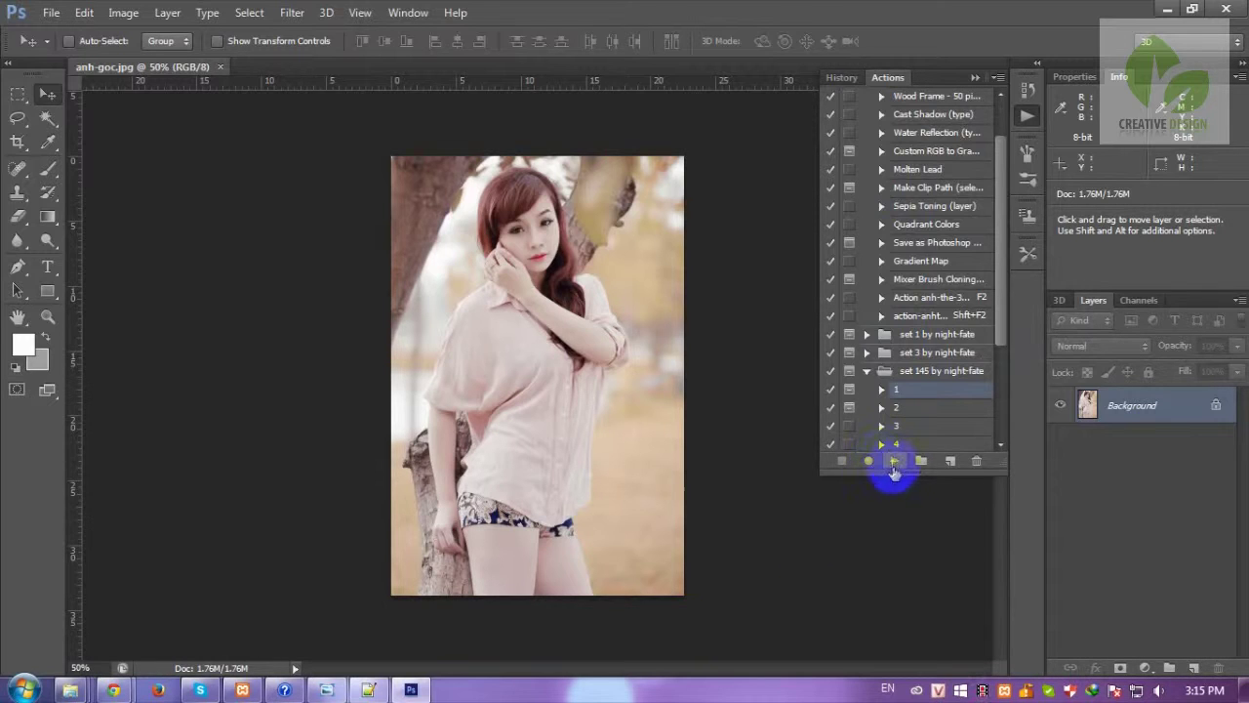
pyautogui.click(368, 690)
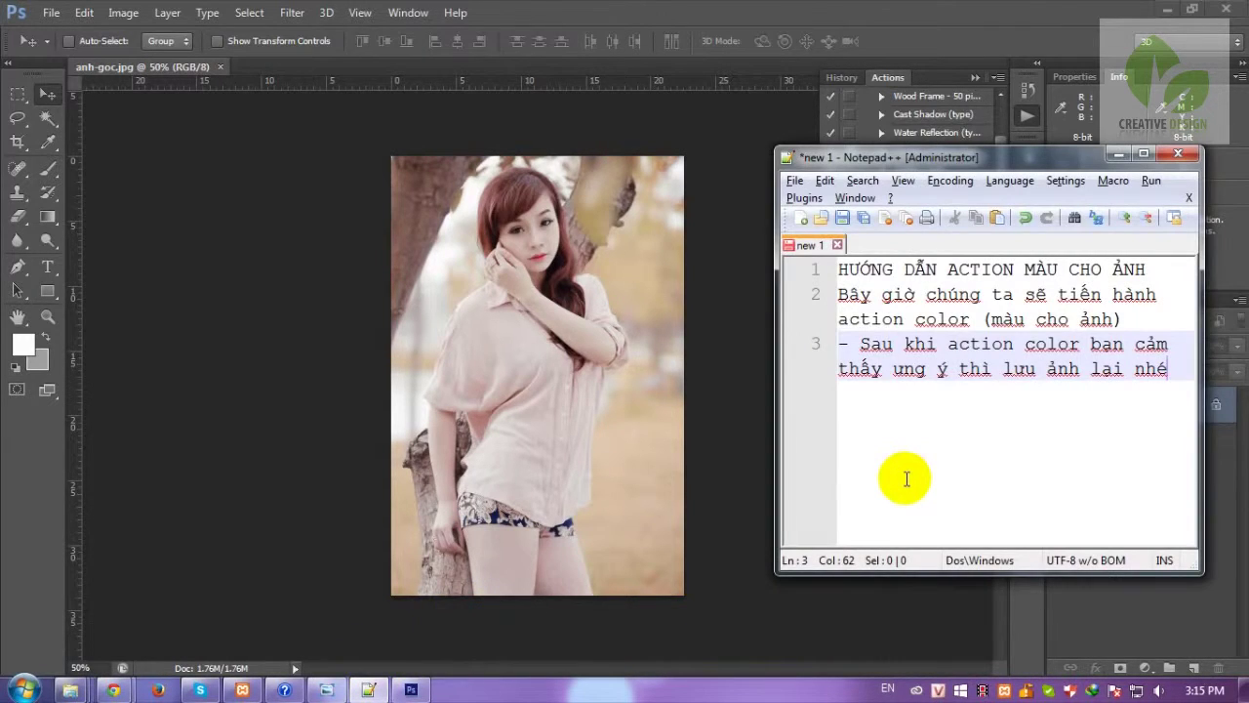
# Add a fifth Notepad++ note saying the next colour action comes next, then minimise the notes
pyautogui.press('Return')
pyautogui.press('Return')
pyautogui.write('- Sau ')
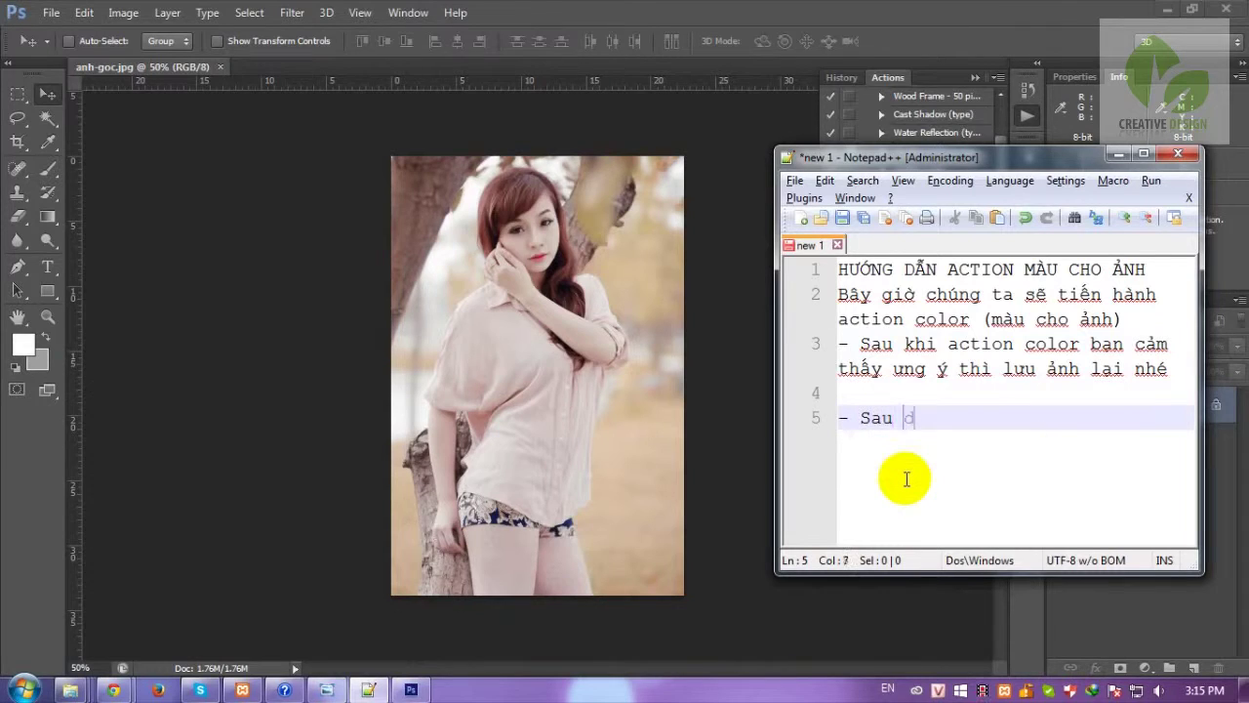
pyautogui.write(' minh sẽ tieến hanhf su')
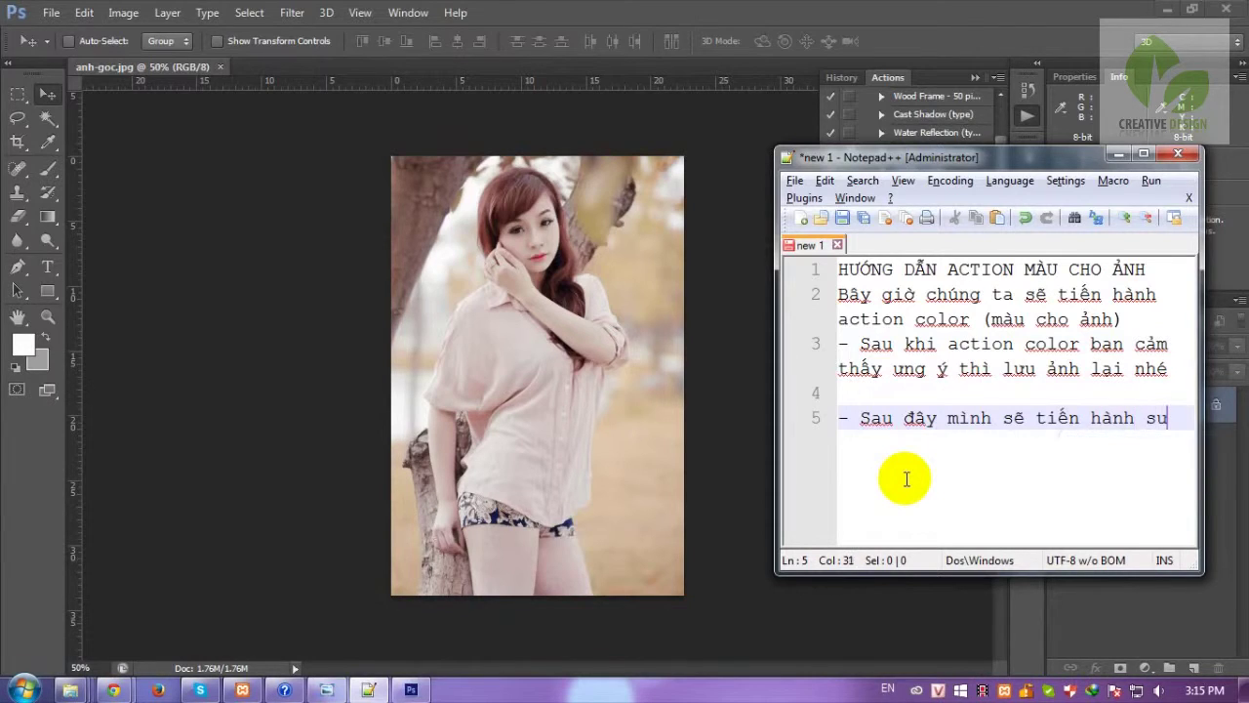
pyautogui.write('ụng action color tiếp the')
pyautogui.write(' để ca')
pyautogui.write(' bạn ')
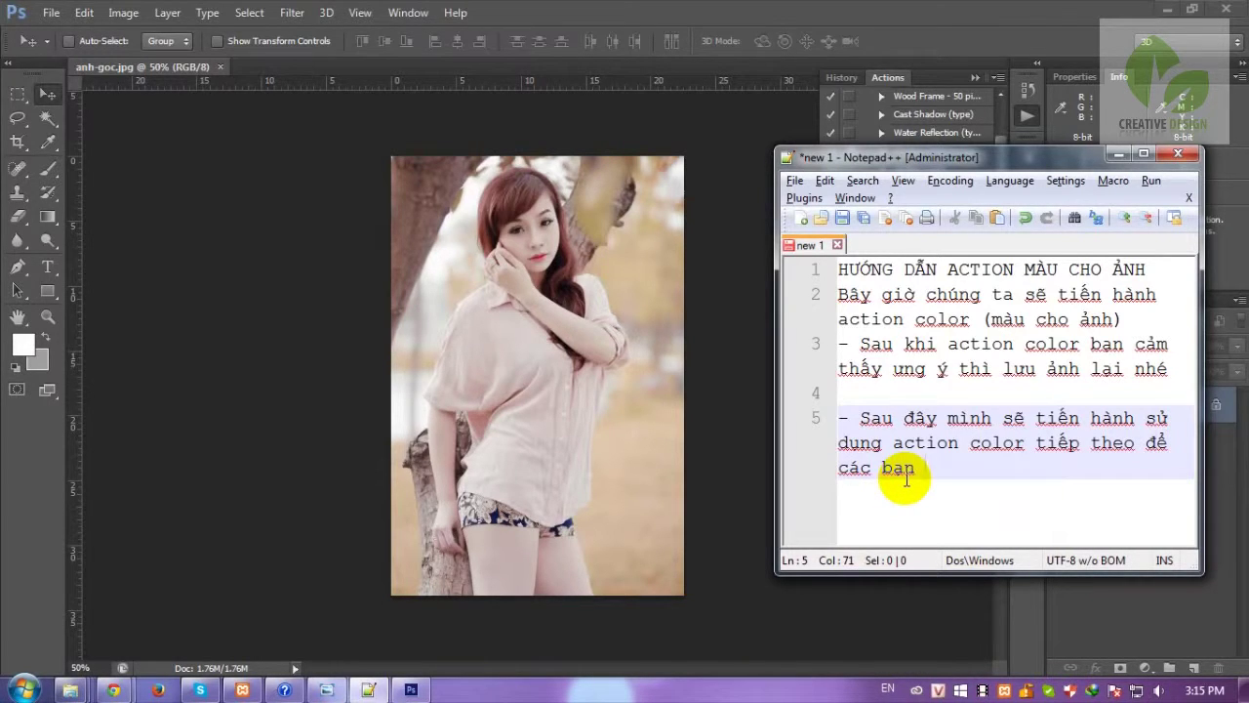
pyautogui.write('thây')
pyautogui.write('nhe')
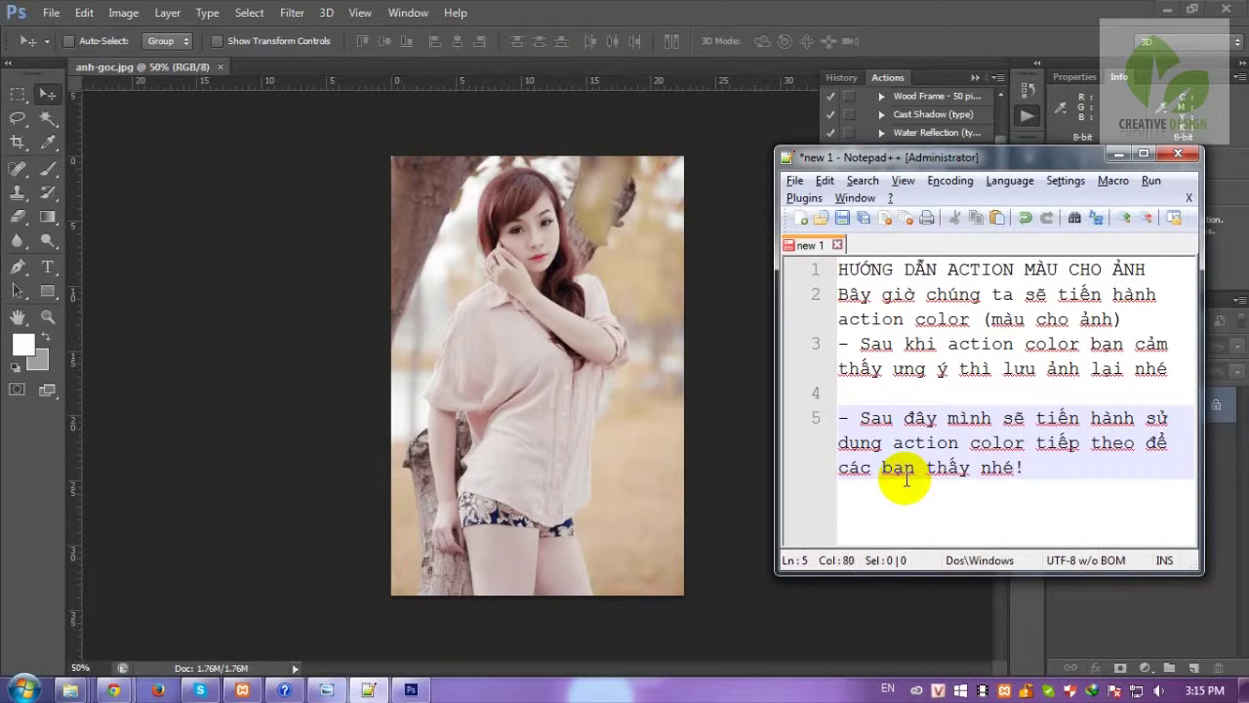
pyautogui.press('Return')
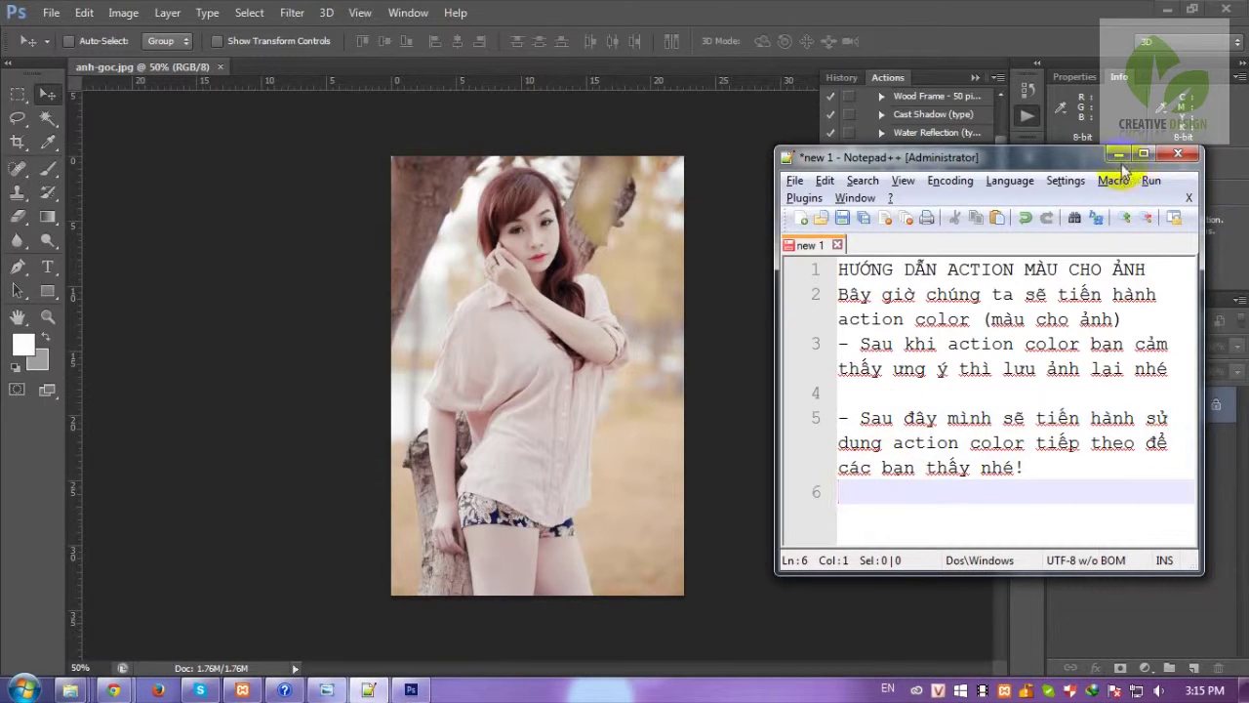
pyautogui.click(1119, 155)
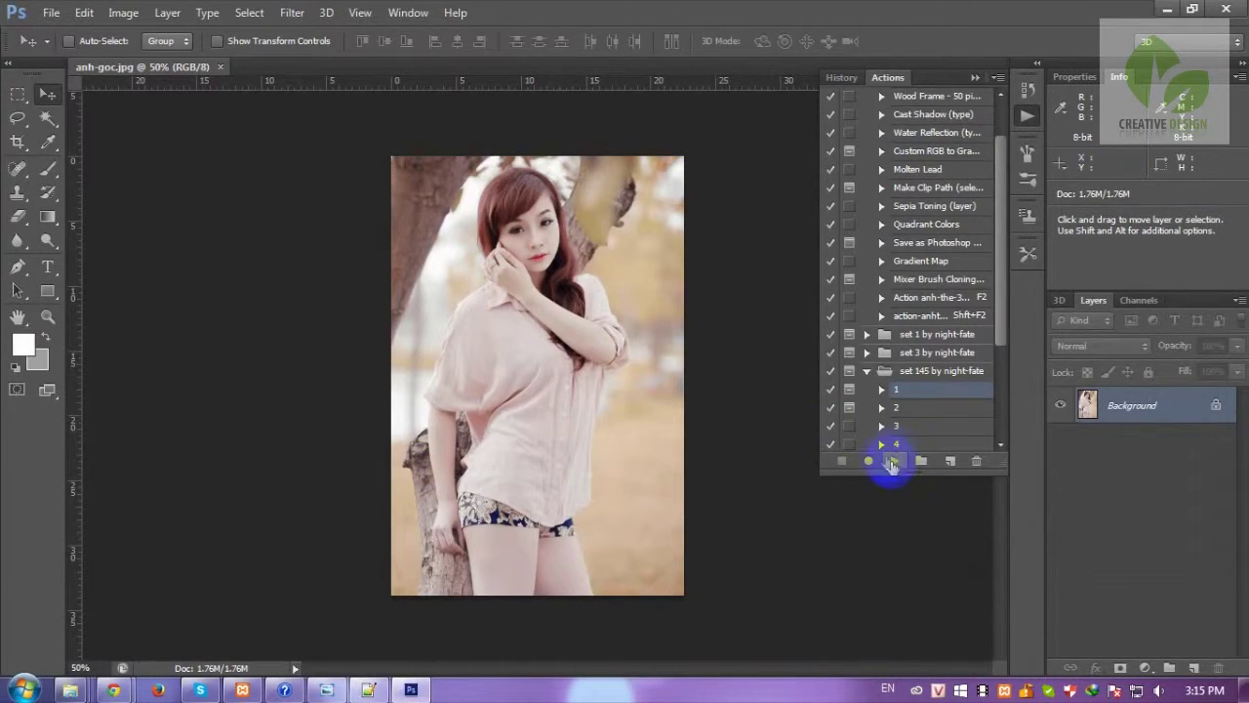
# Run action 1 of set 145 by night-fate on anh-goc.jpg, accepting Lighting Effects
pyautogui.click(908, 372)
pyautogui.click(882, 389)
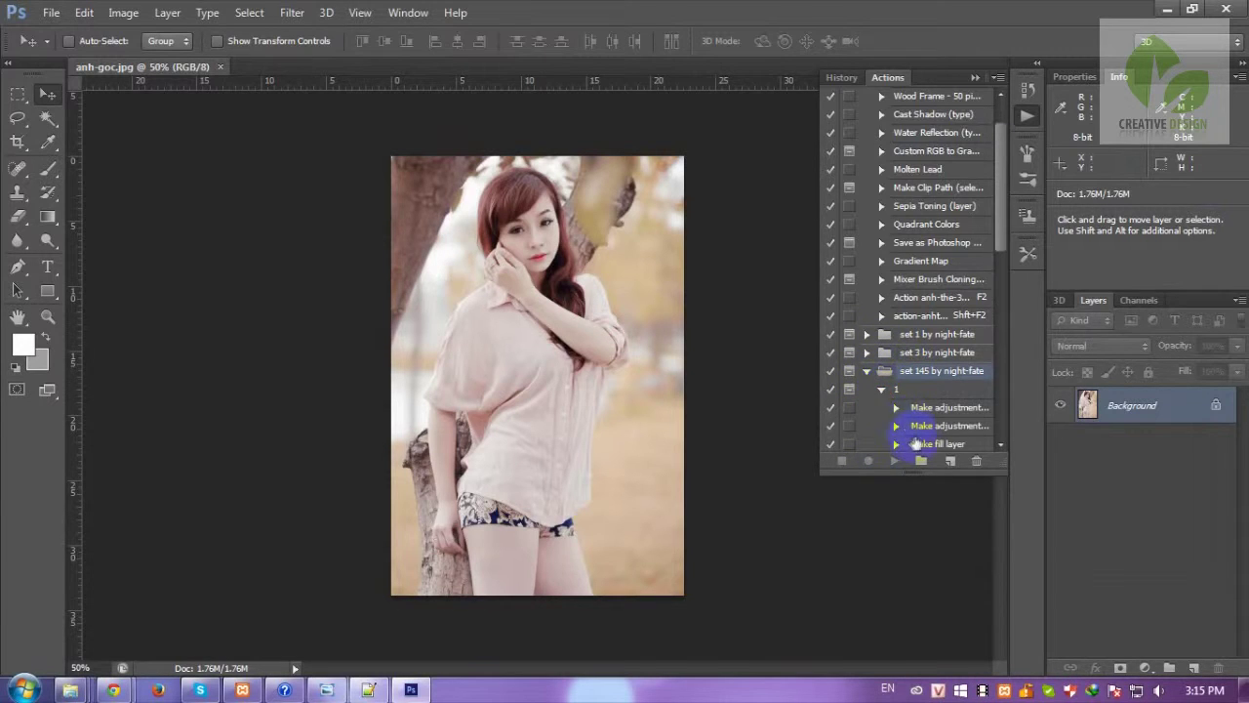
pyautogui.click(881, 390)
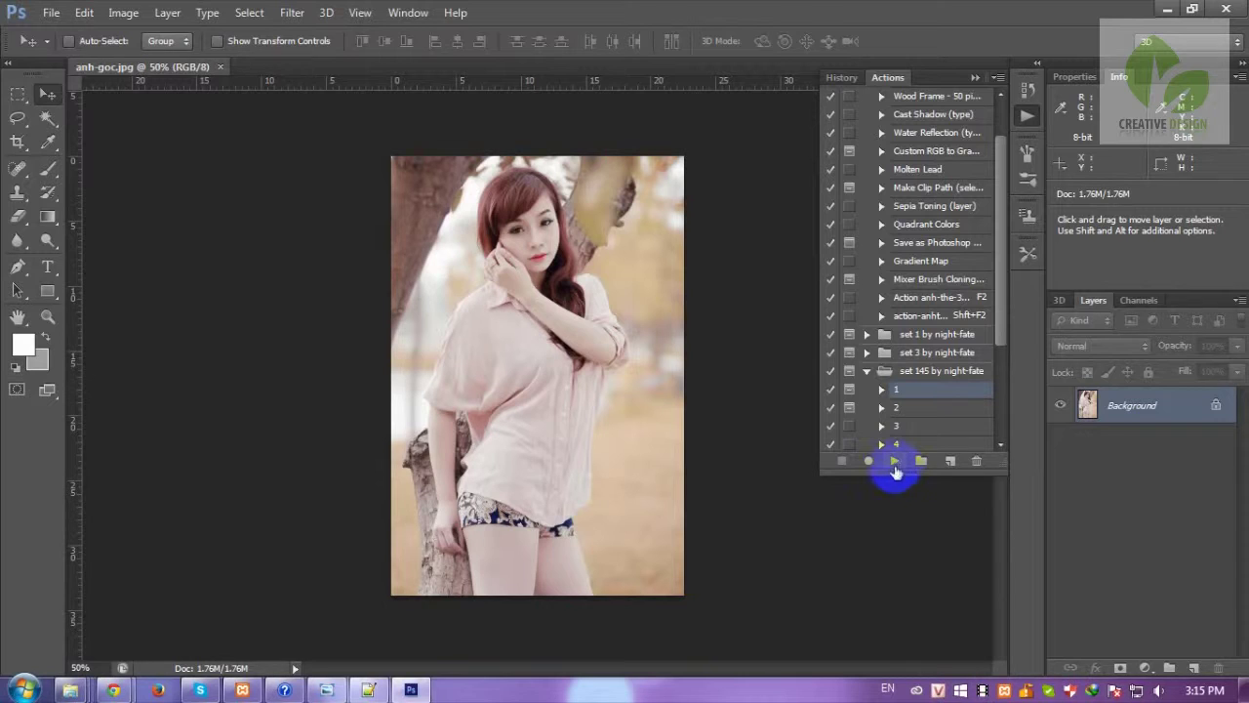
pyautogui.click(895, 470)
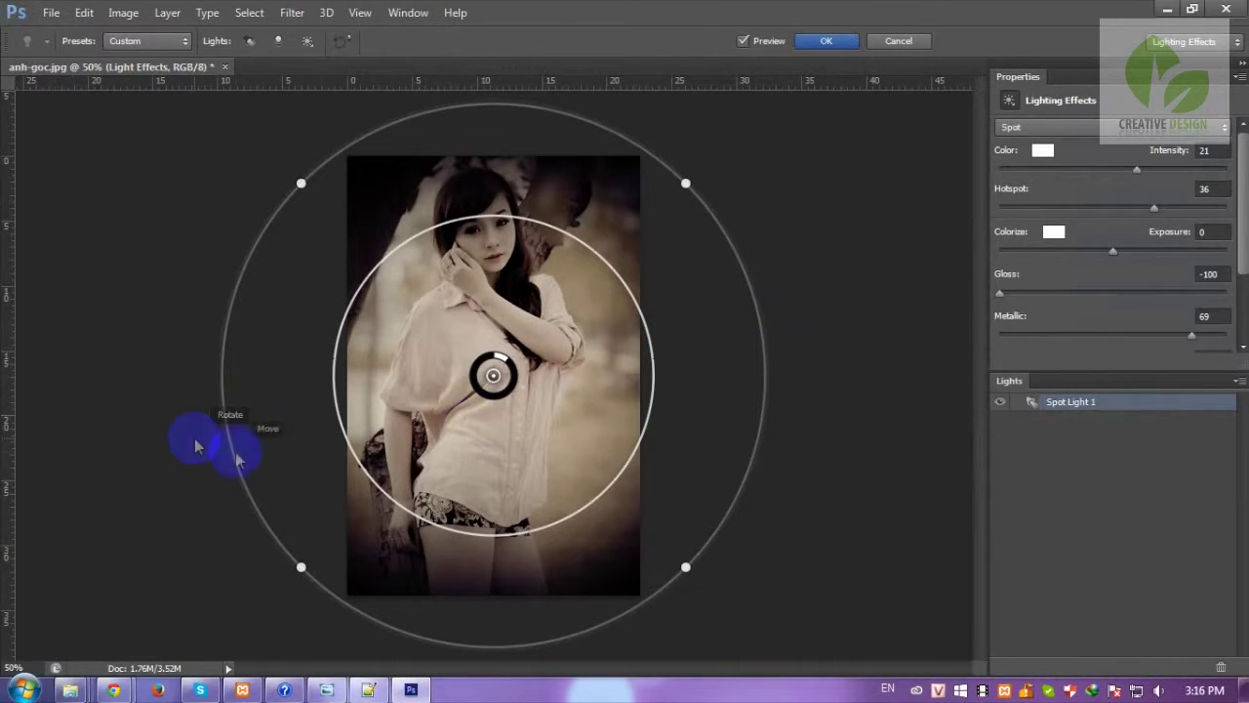
pyautogui.press('Return')
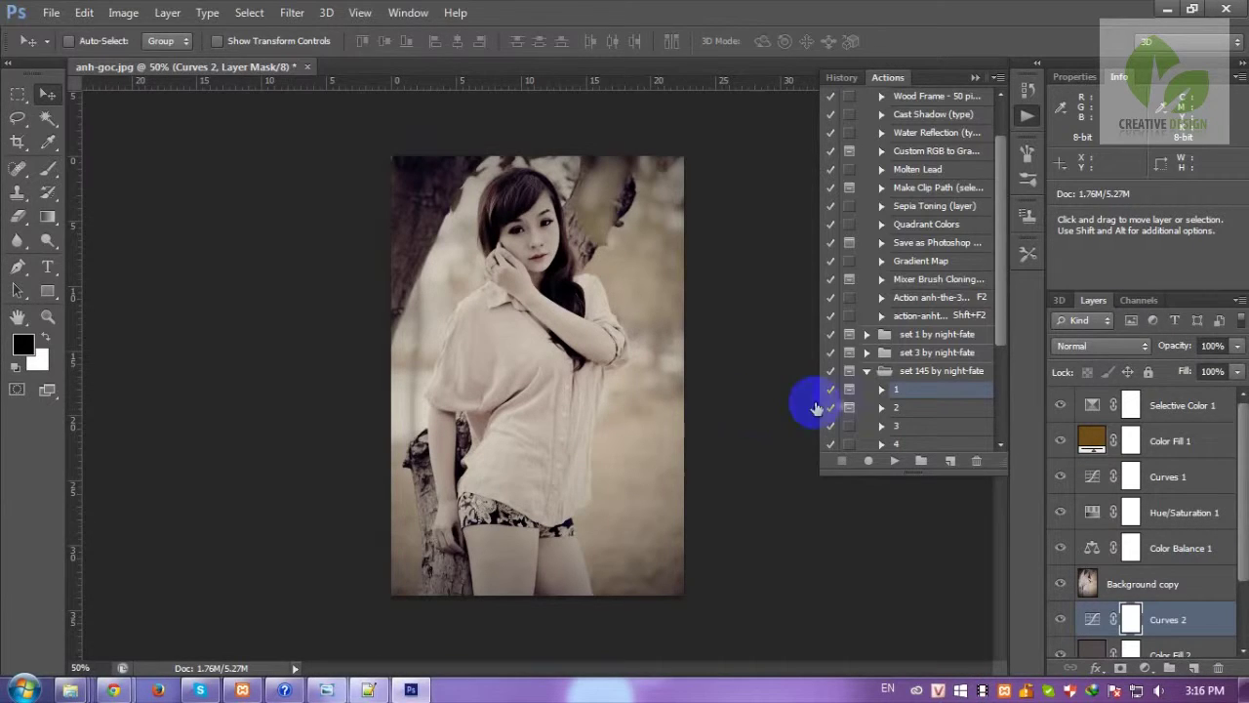
pyautogui.moveTo(996, 334); pyautogui.dragTo(995, 444)
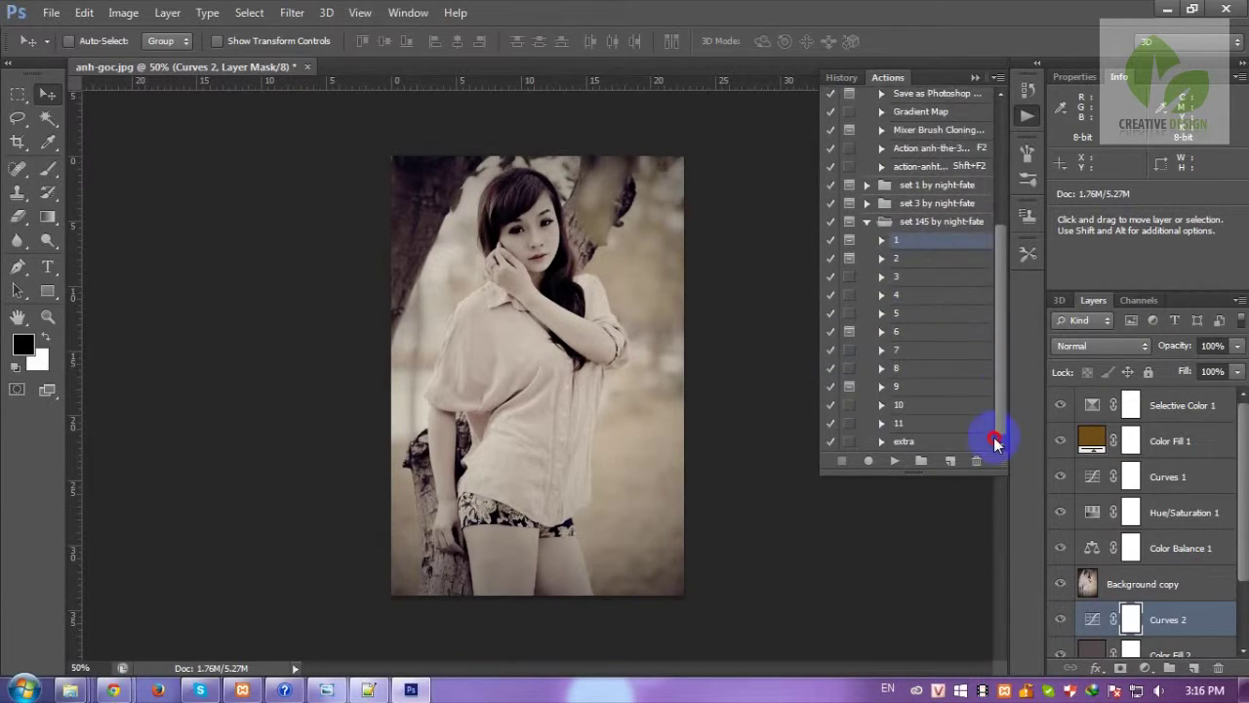
pyautogui.click(51, 12)
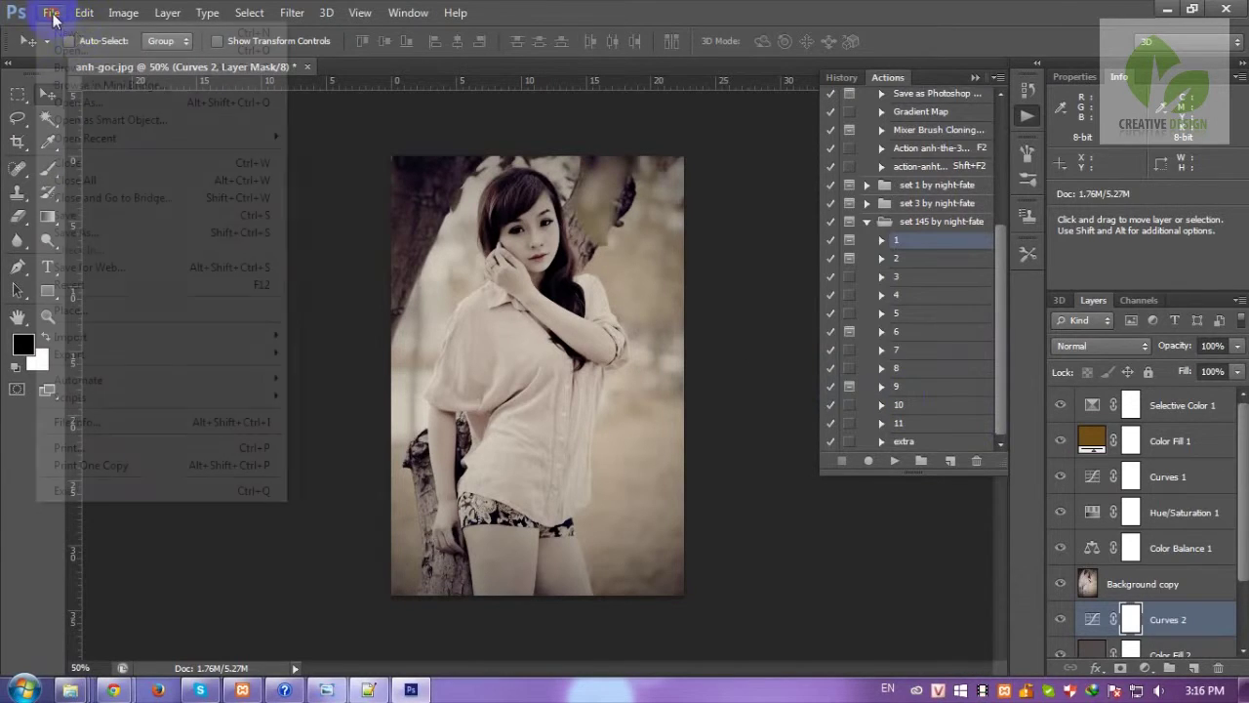
# Save the sepia portrait as JPEG anh-action-2.jpg at quality 12 in action-mau
pyautogui.click(86, 266)
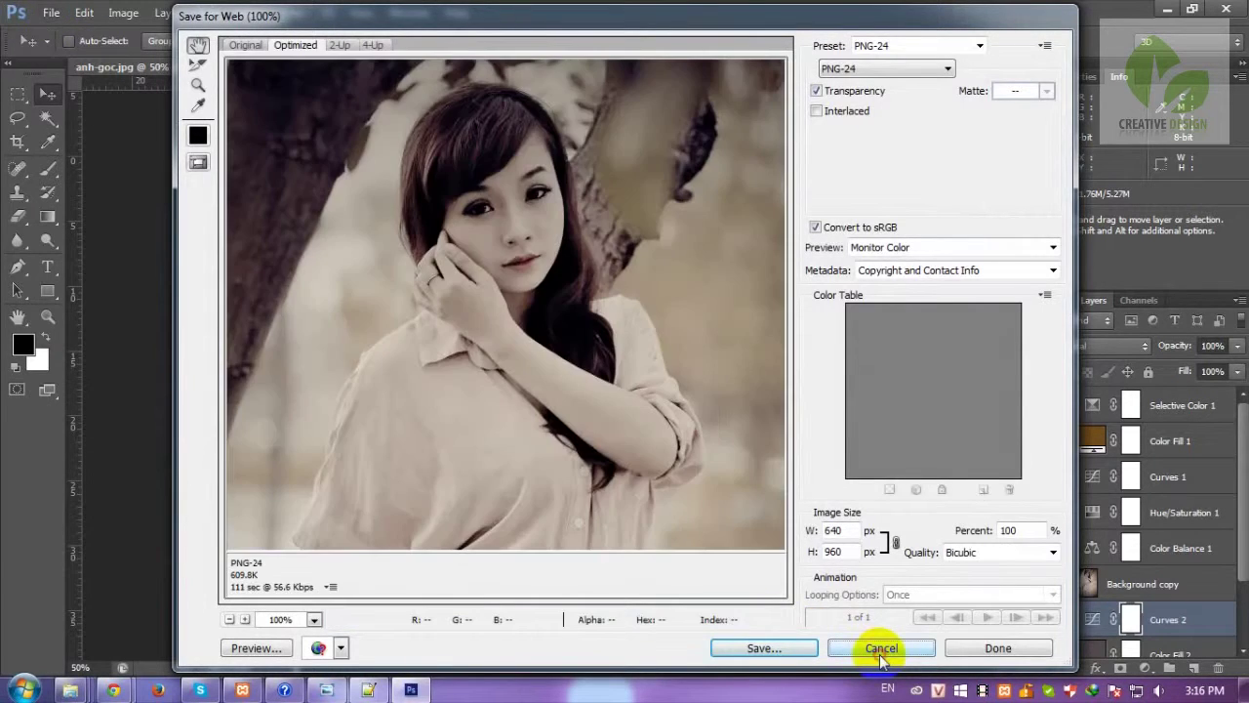
pyautogui.click(881, 648)
pyautogui.click(51, 12)
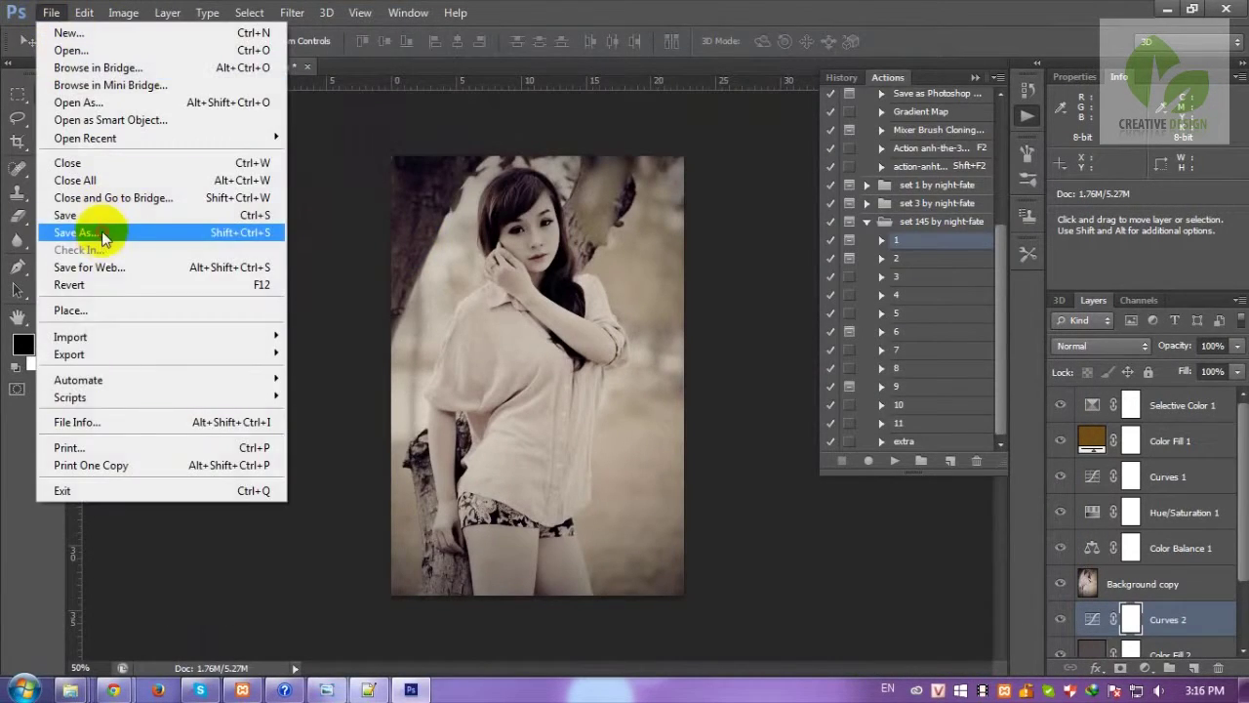
pyautogui.click(102, 234)
pyautogui.press('Tab')
pyautogui.press('j')
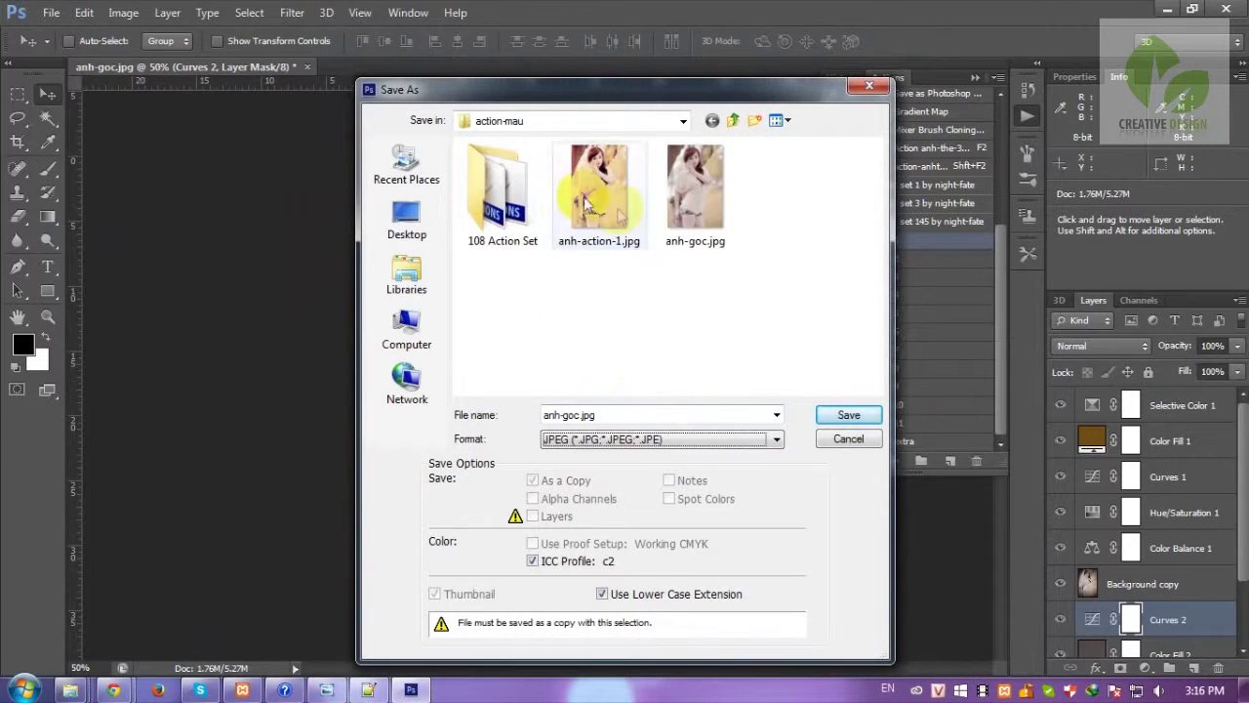
pyautogui.click(598, 191)
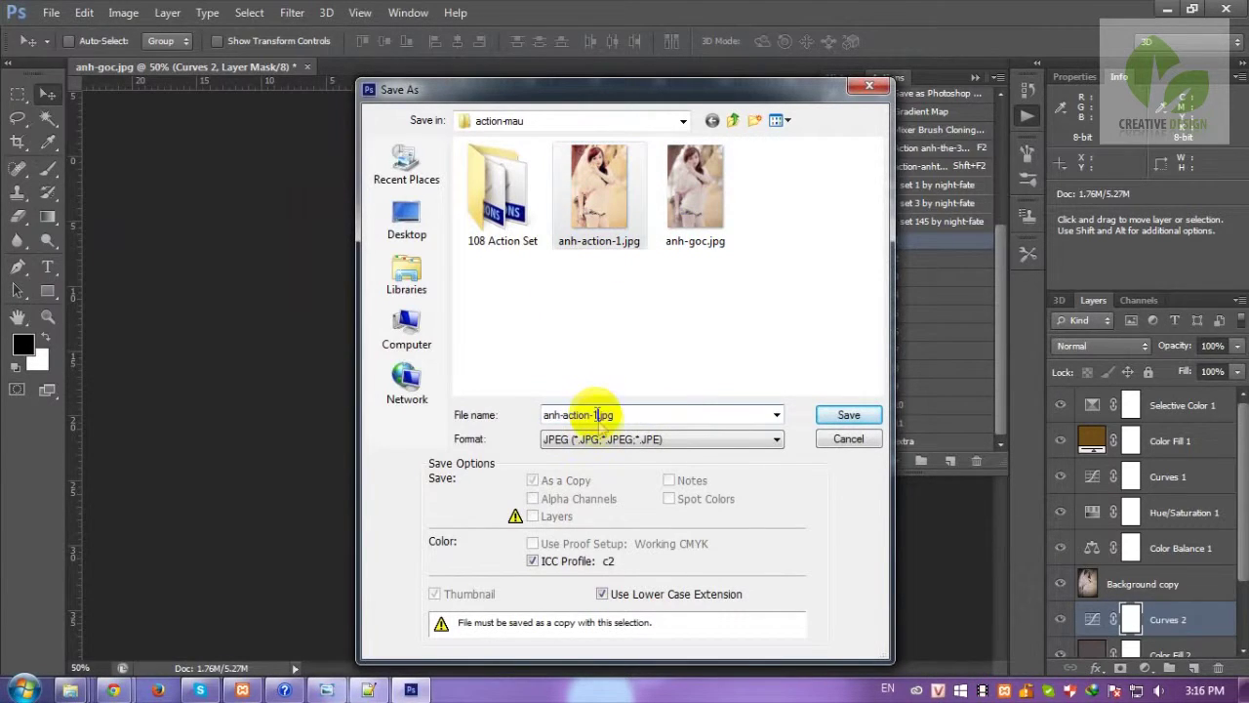
pyautogui.press('BackSpace')
pyautogui.write('2')
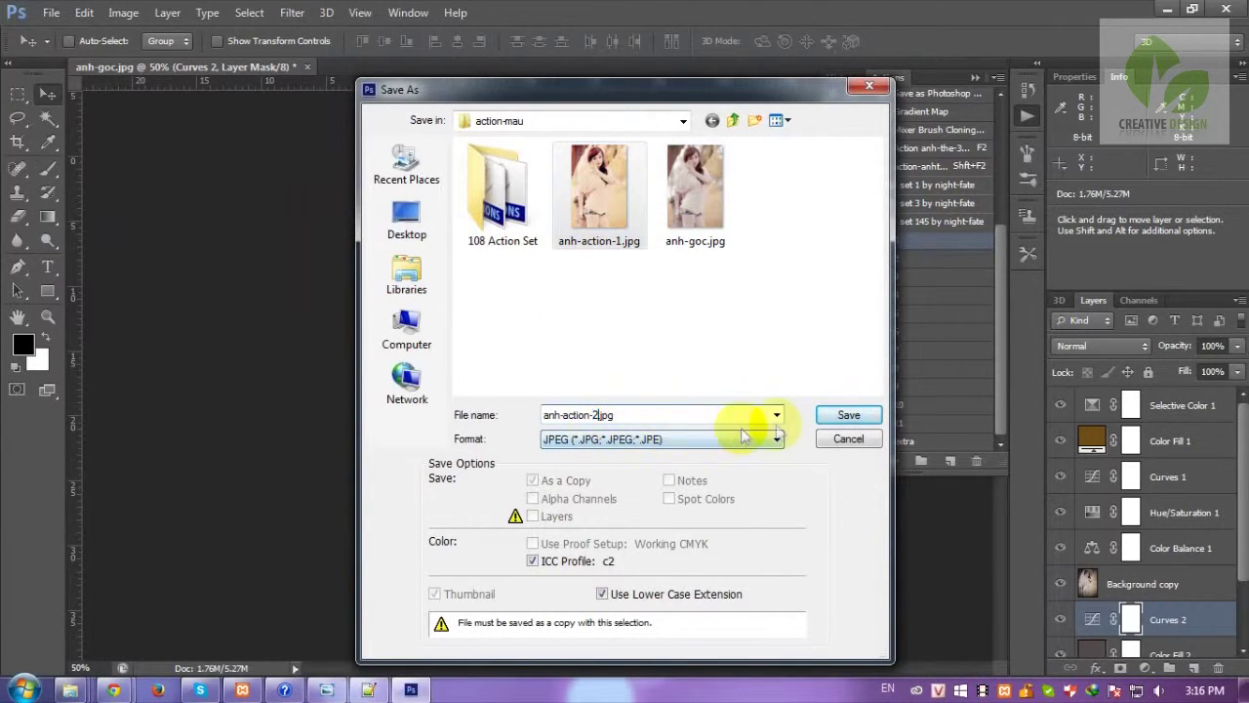
pyautogui.click(849, 420)
pyautogui.click(730, 167)
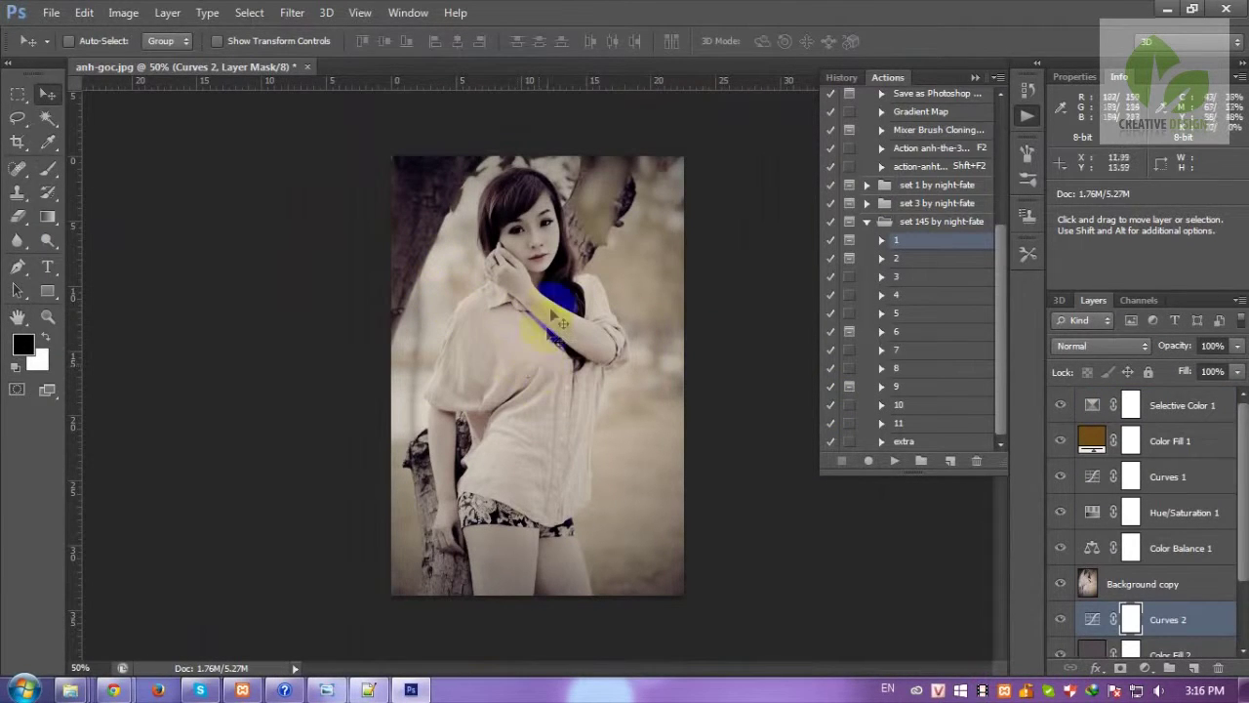
# Close the graded image without saving, reopen anh-goc.jpg, and play action 2 of set 145
pyautogui.hotkey('ctrl', 'w')
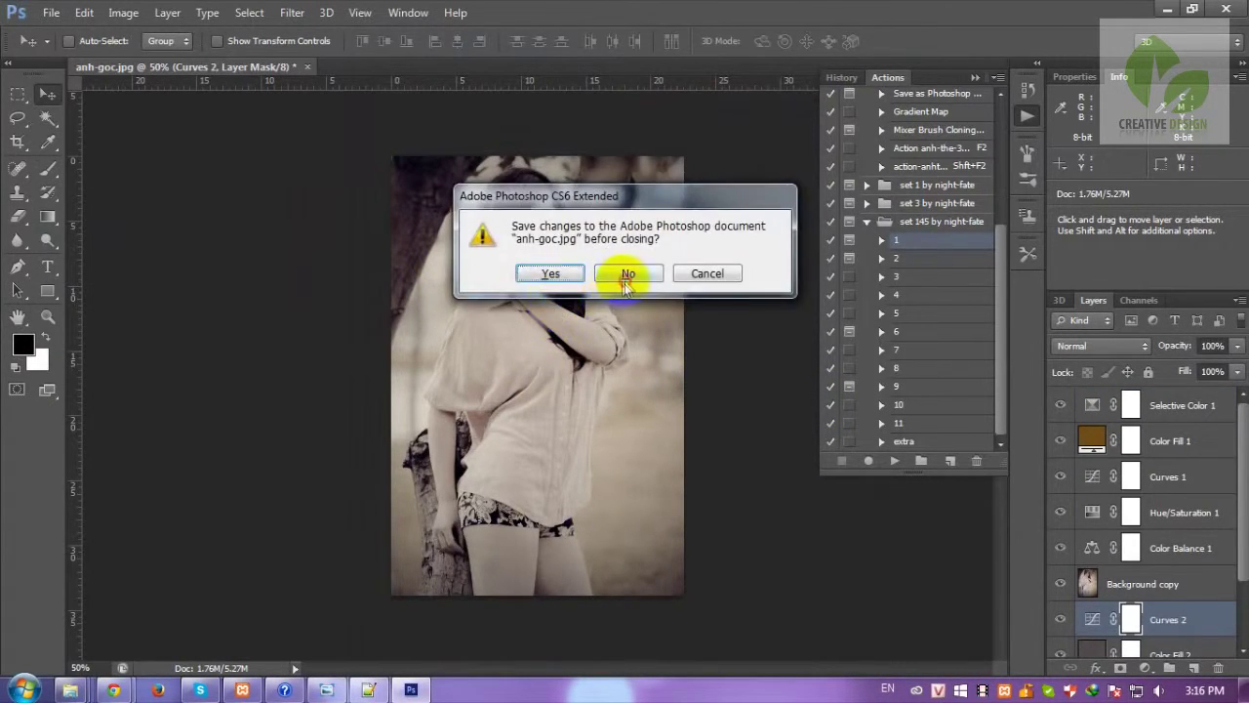
pyautogui.click(625, 280)
pyautogui.doubleClick(621, 285)
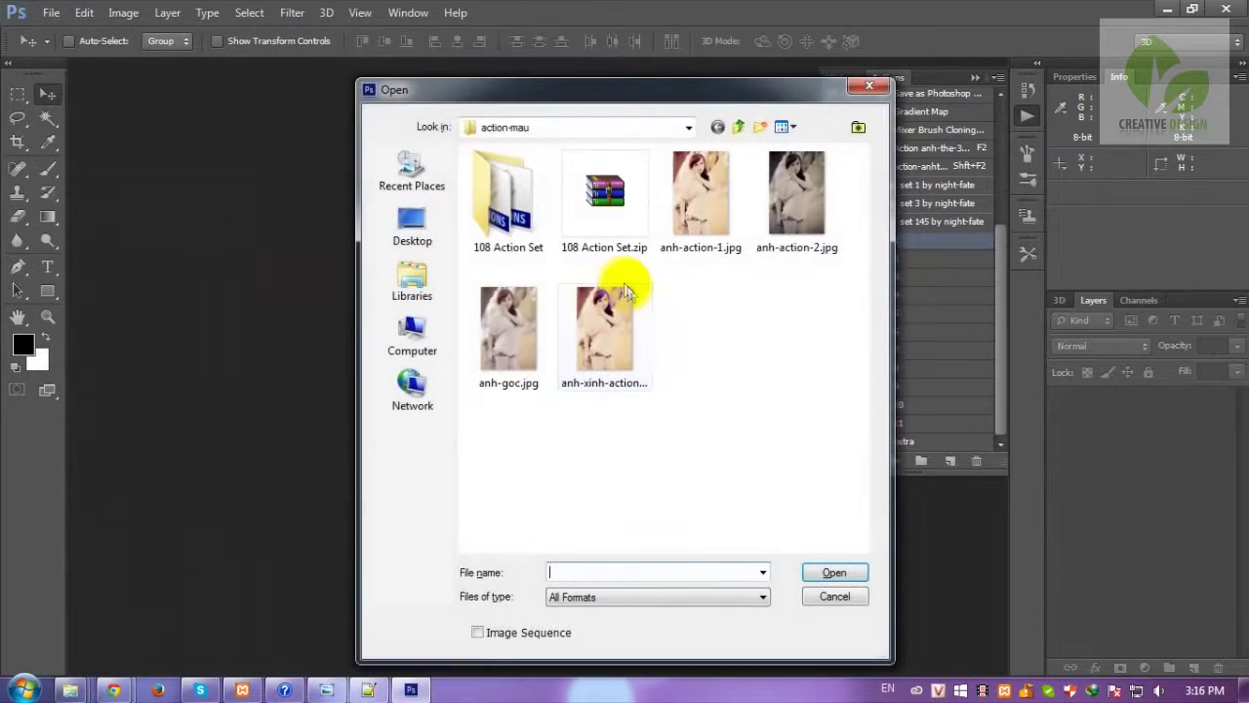
pyautogui.click(790, 221)
pyautogui.click(517, 327)
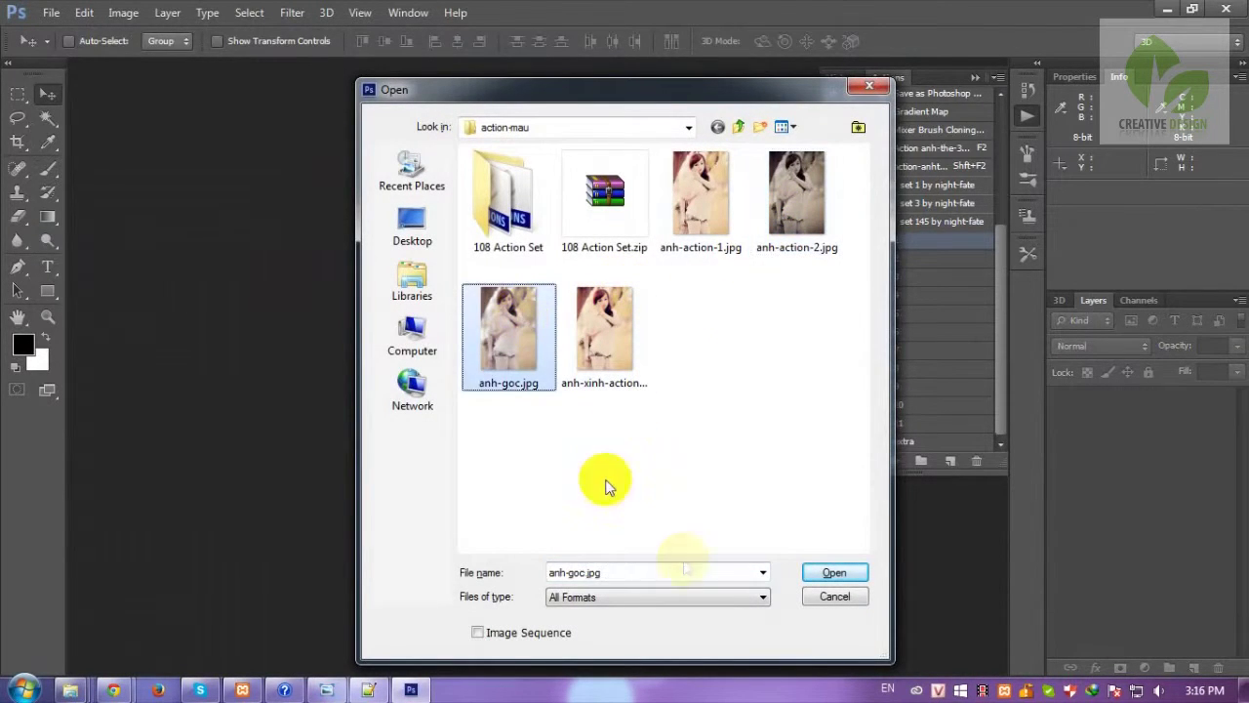
pyautogui.click(834, 572)
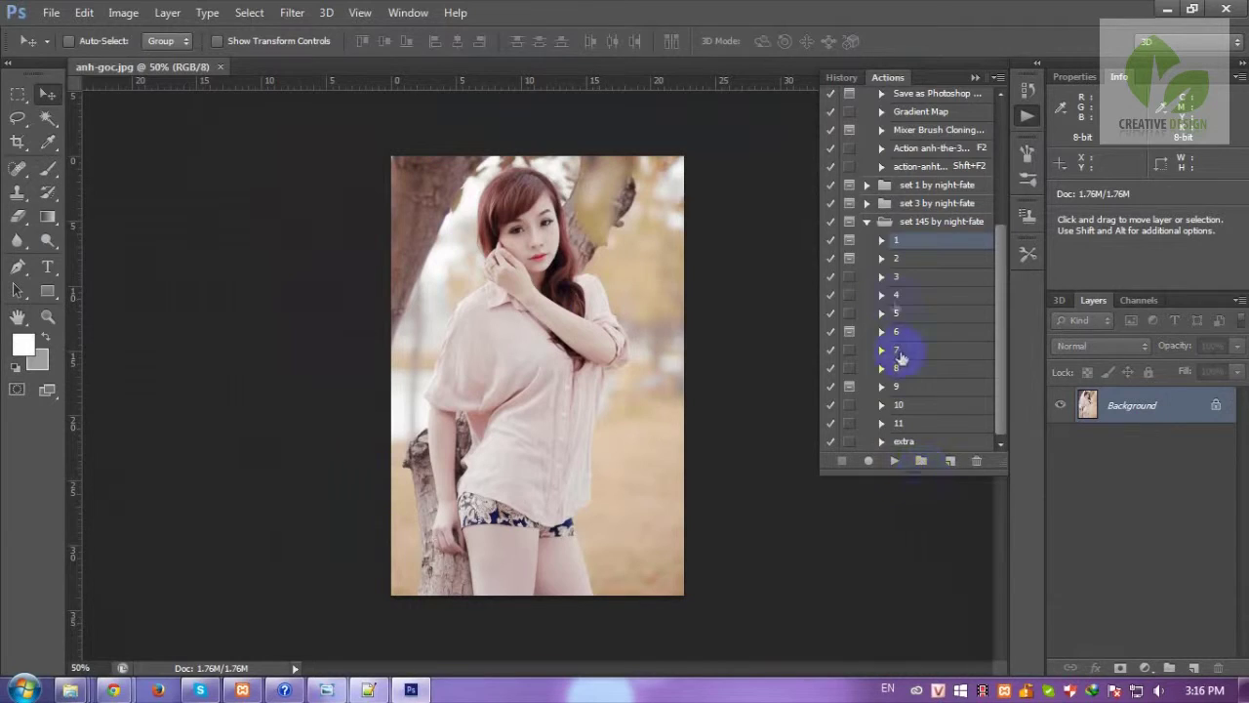
pyautogui.click(895, 260)
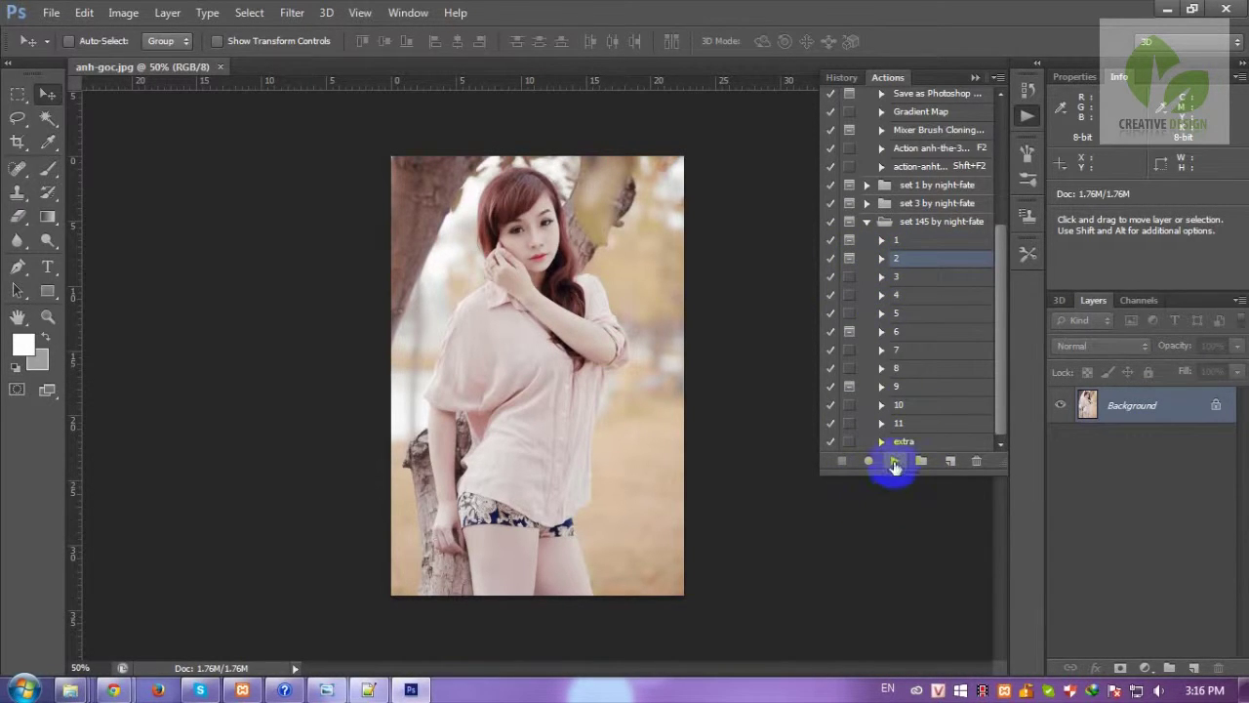
pyautogui.click(895, 463)
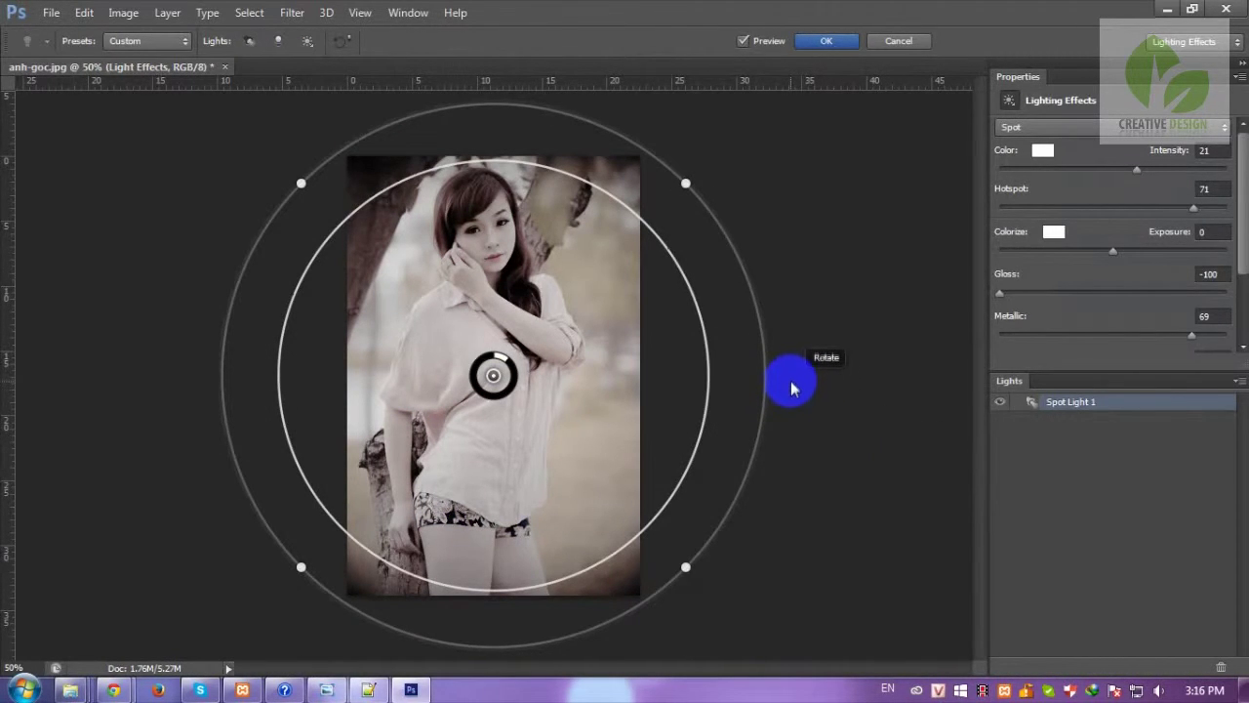
# Accept Lighting Effects and toggle the Background copy 2 layer's visibility to compare
pyautogui.press('Return')
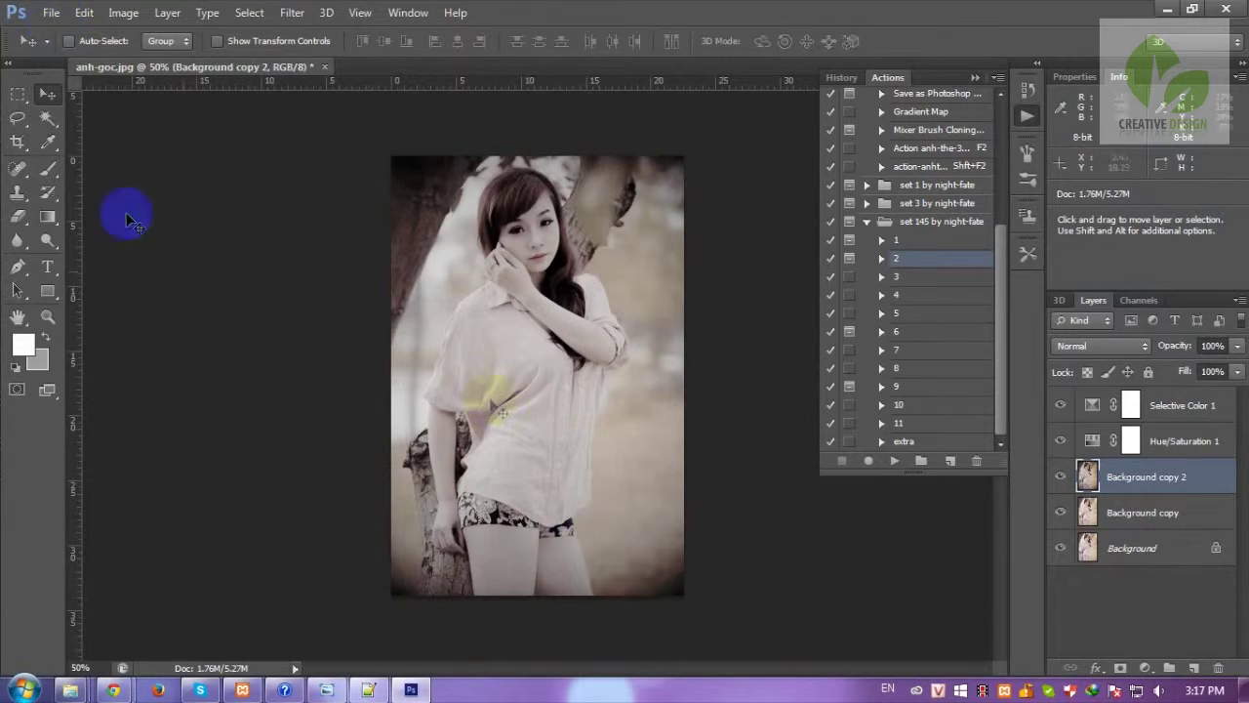
pyautogui.click(408, 423)
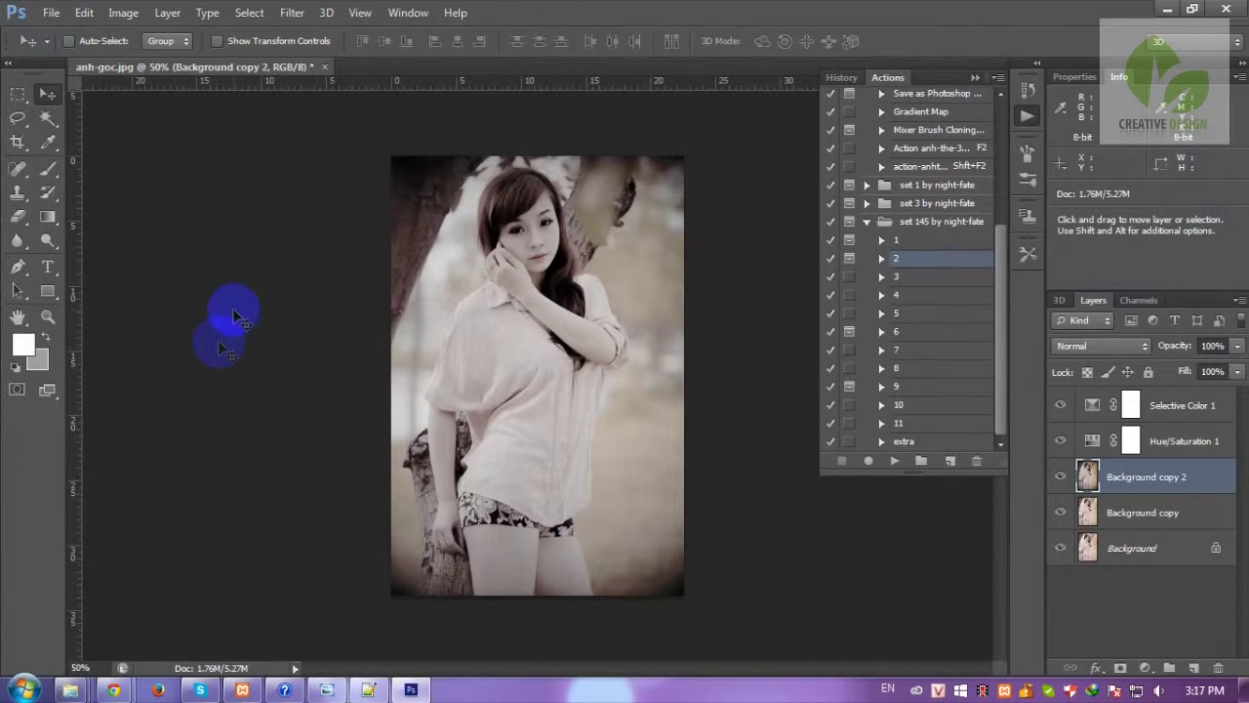
pyautogui.click(1062, 477)
pyautogui.click(1061, 476)
pyautogui.click(1062, 476)
pyautogui.click(46, 13)
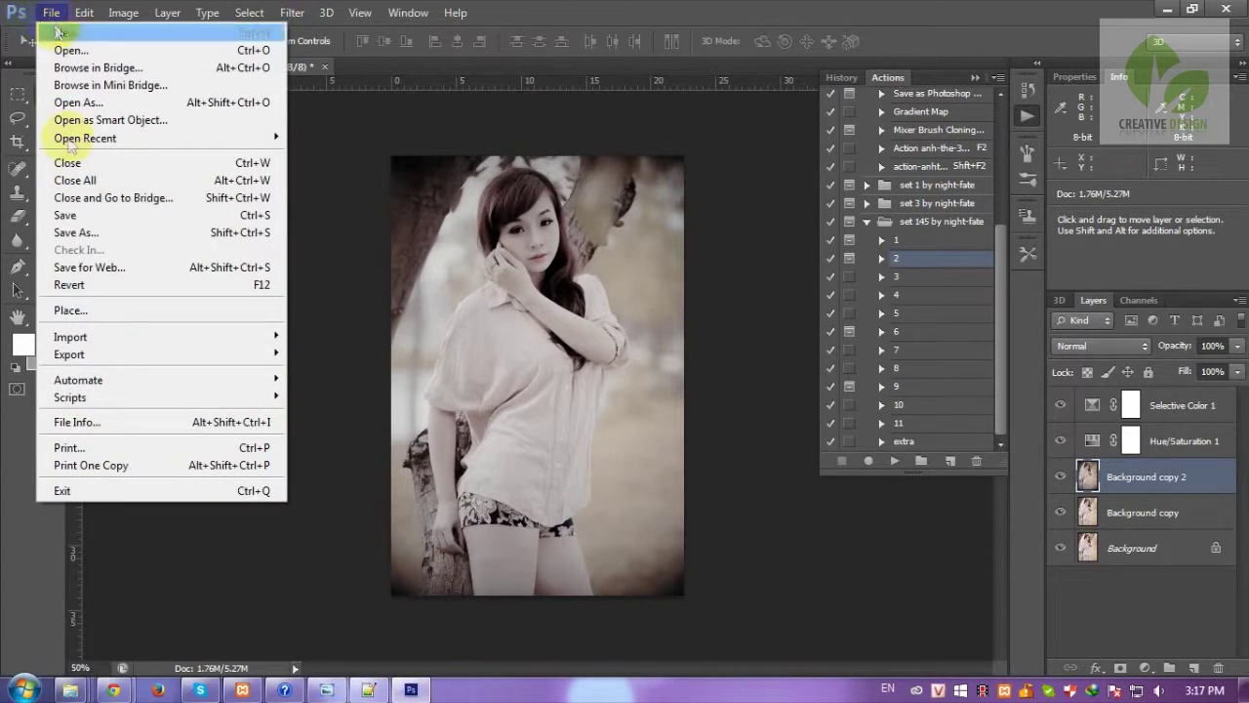
# Save the action 2 result as JPEG anh-action-3.jpg at quality 12, then collapse set 145
pyautogui.click(88, 234)
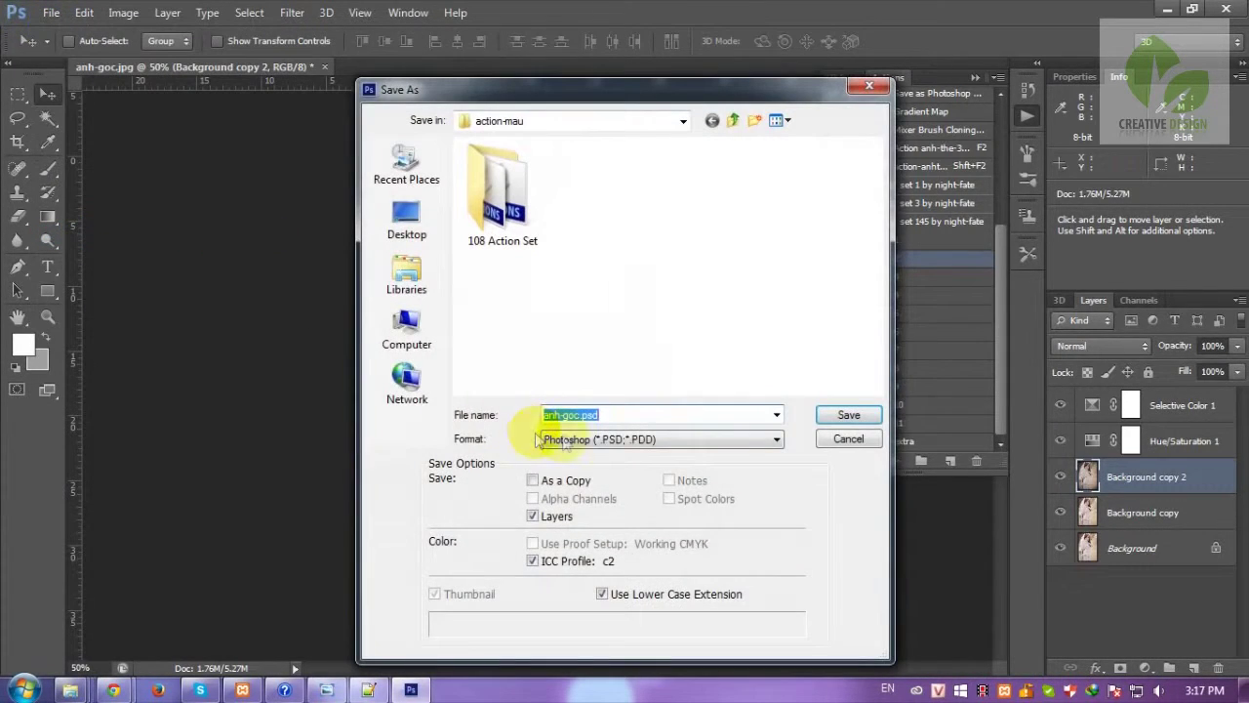
pyautogui.click(586, 439)
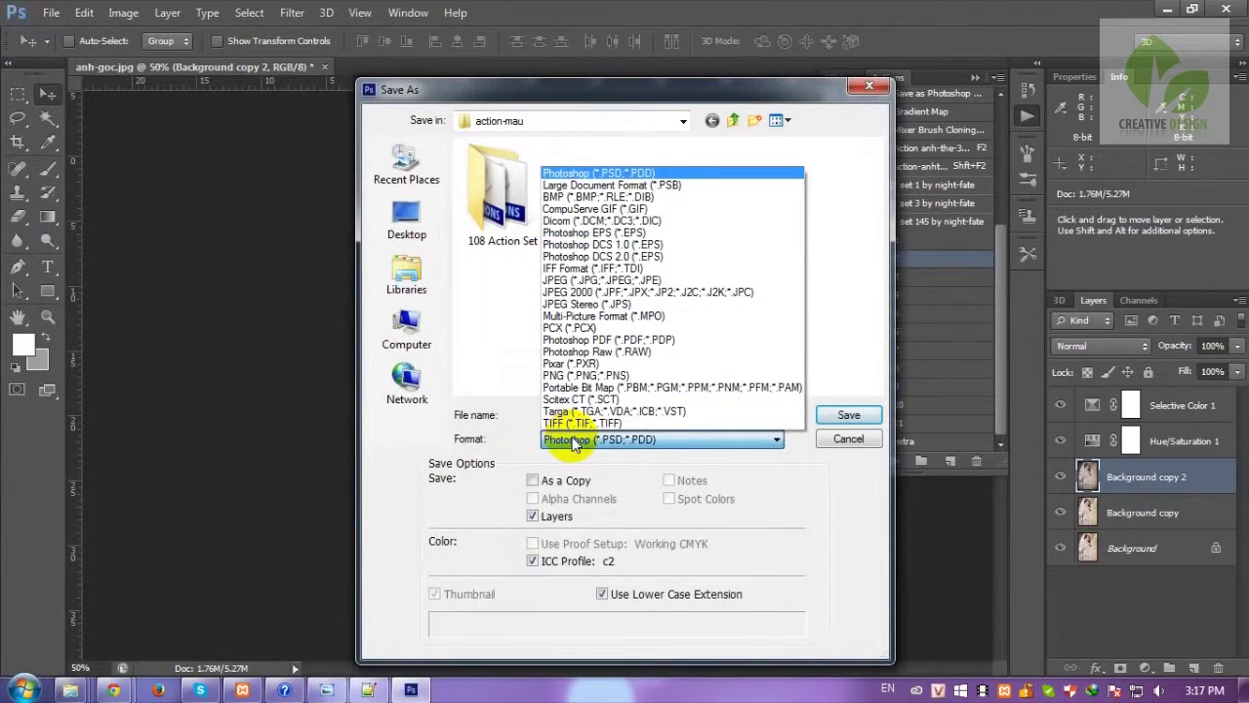
pyautogui.click(576, 280)
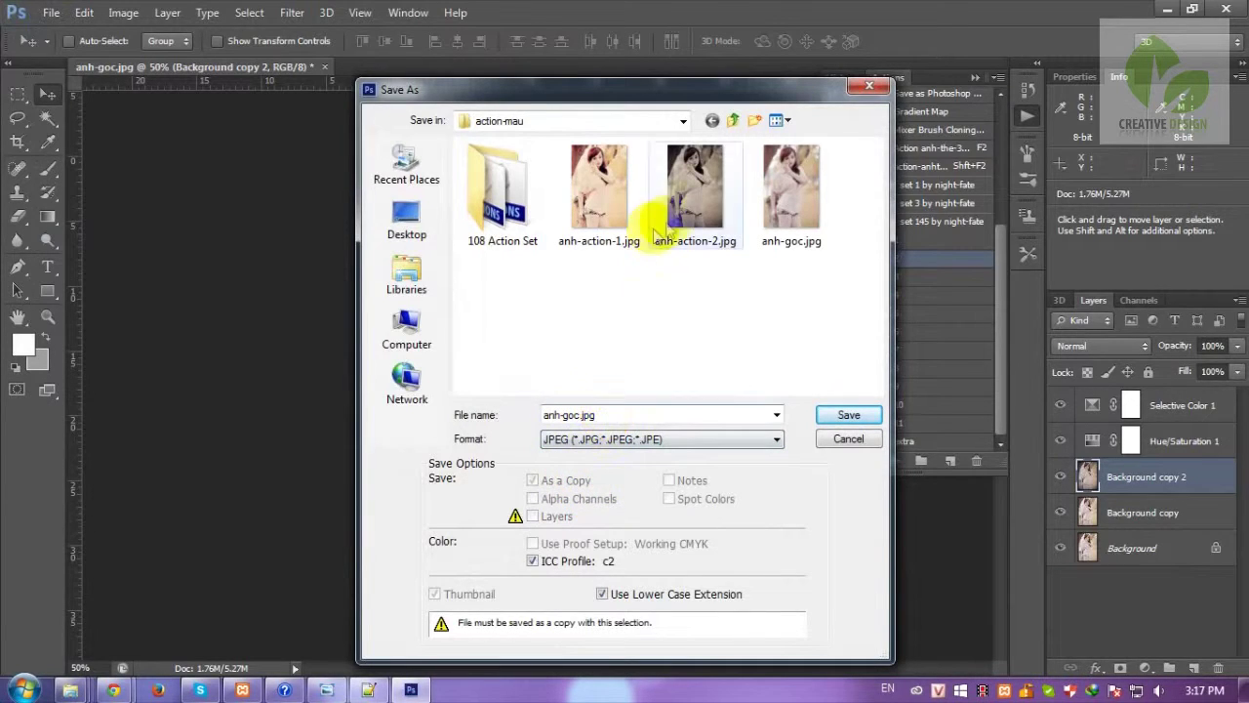
pyautogui.click(649, 227)
pyautogui.doubleClick(585, 412)
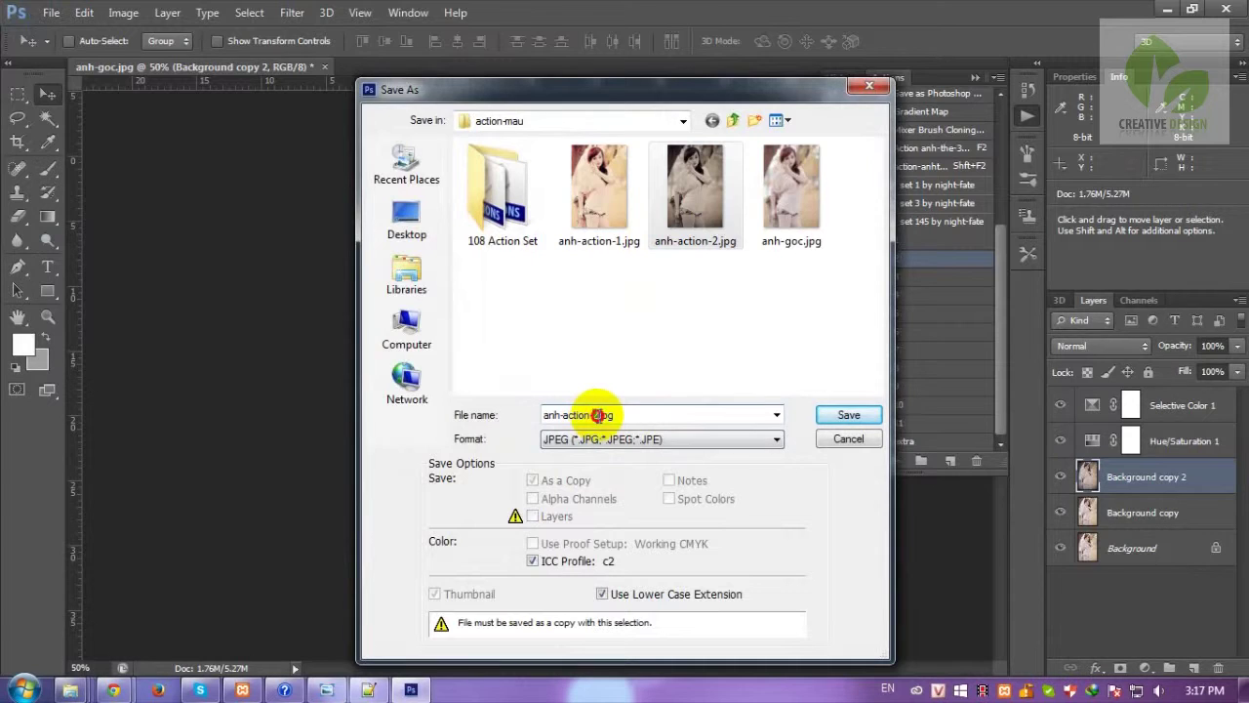
pyautogui.write('3')
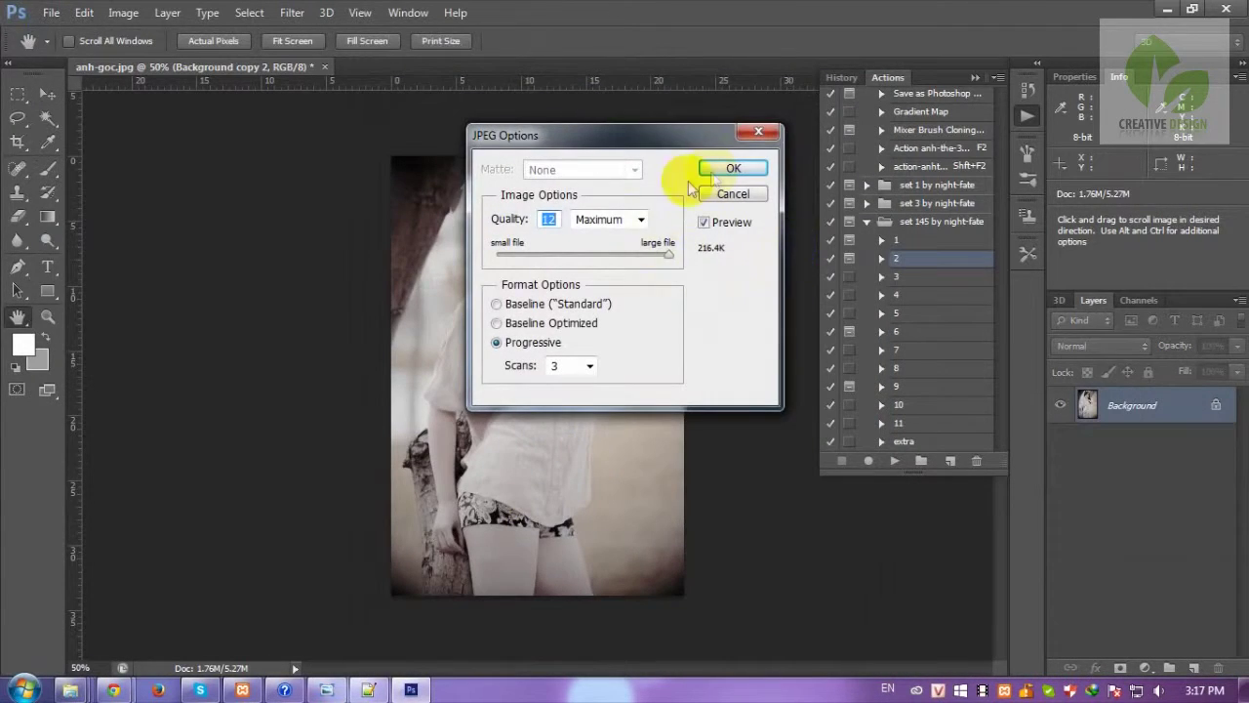
pyautogui.click(727, 168)
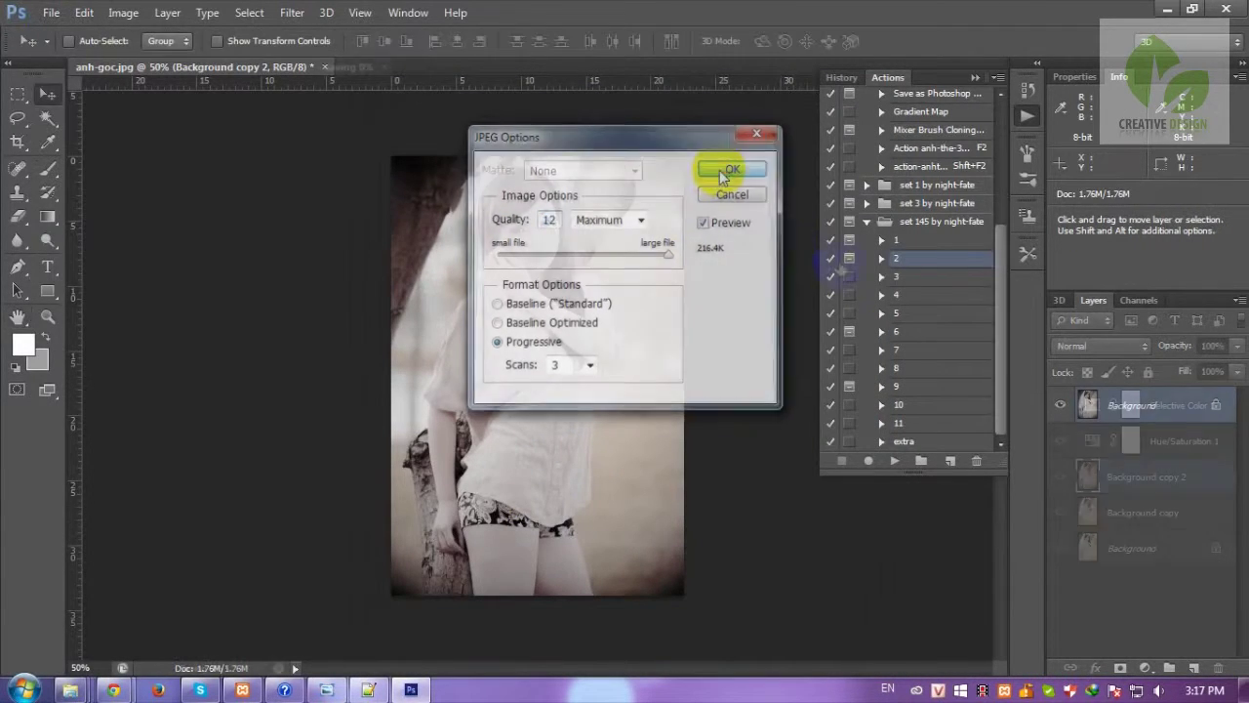
pyautogui.click(864, 224)
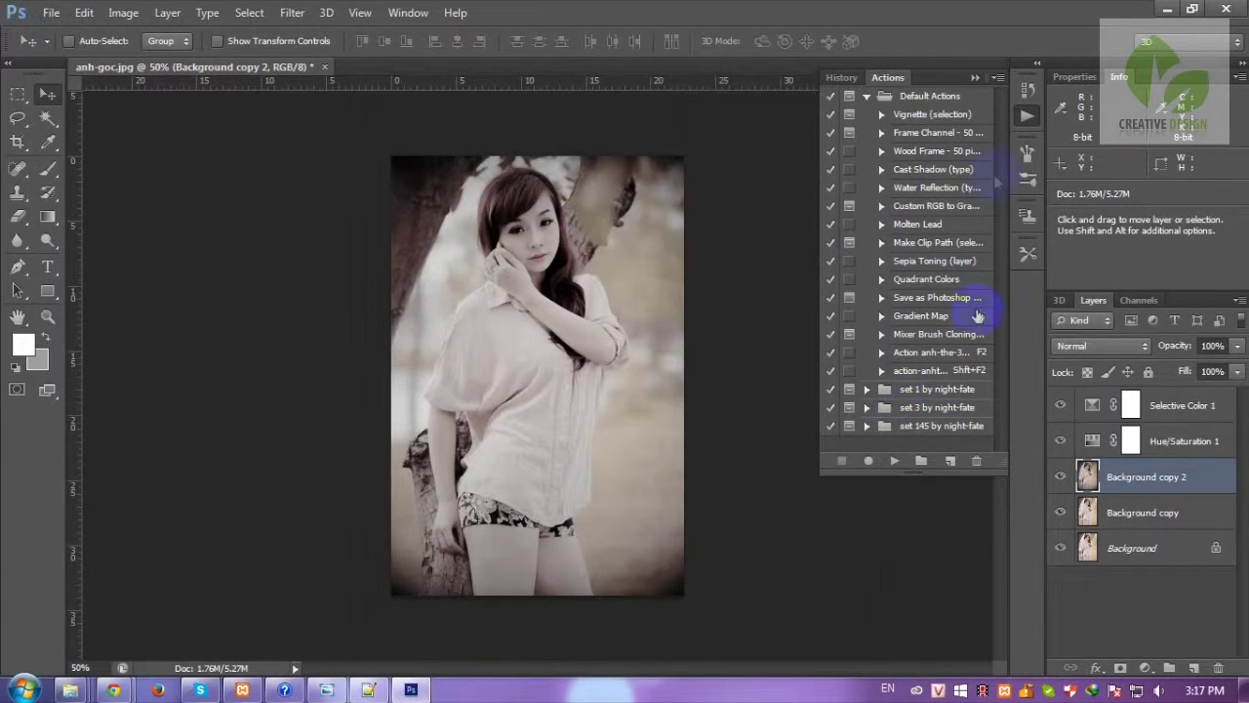
# Load 'set 5 by night-fate.atn' from the 108 Action Set folder into the Actions panel
pyautogui.click(998, 77)
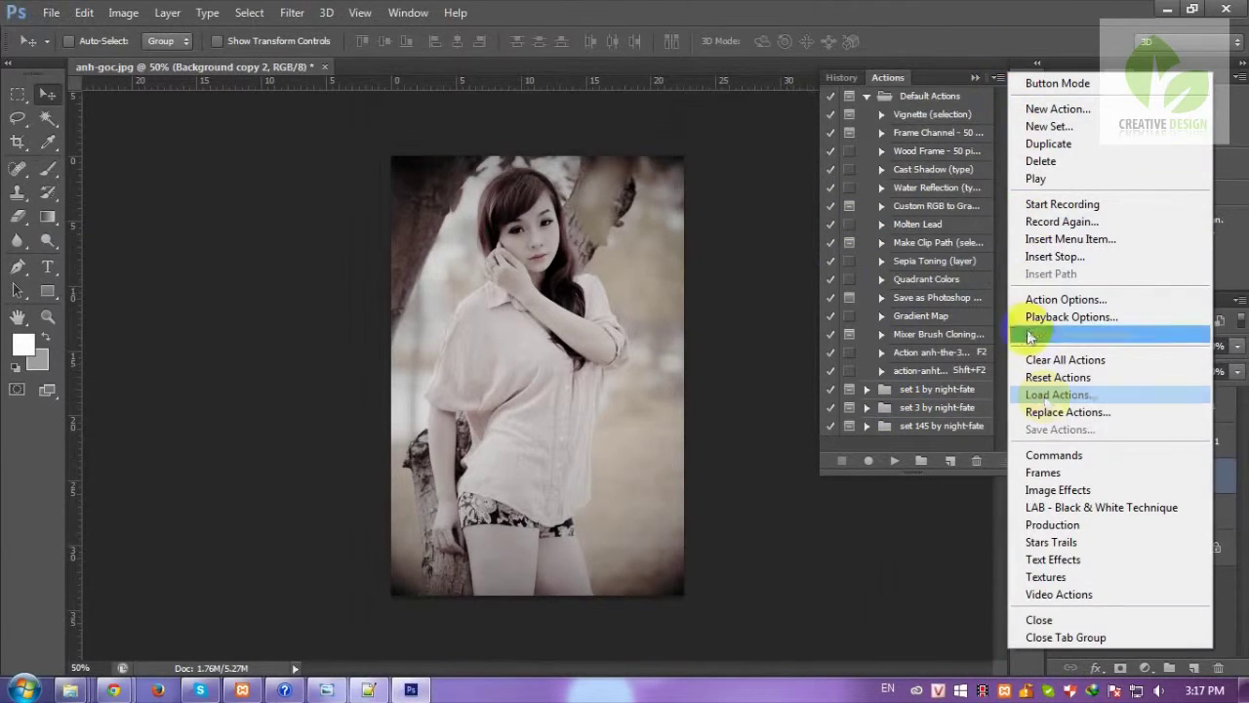
pyautogui.click(1047, 403)
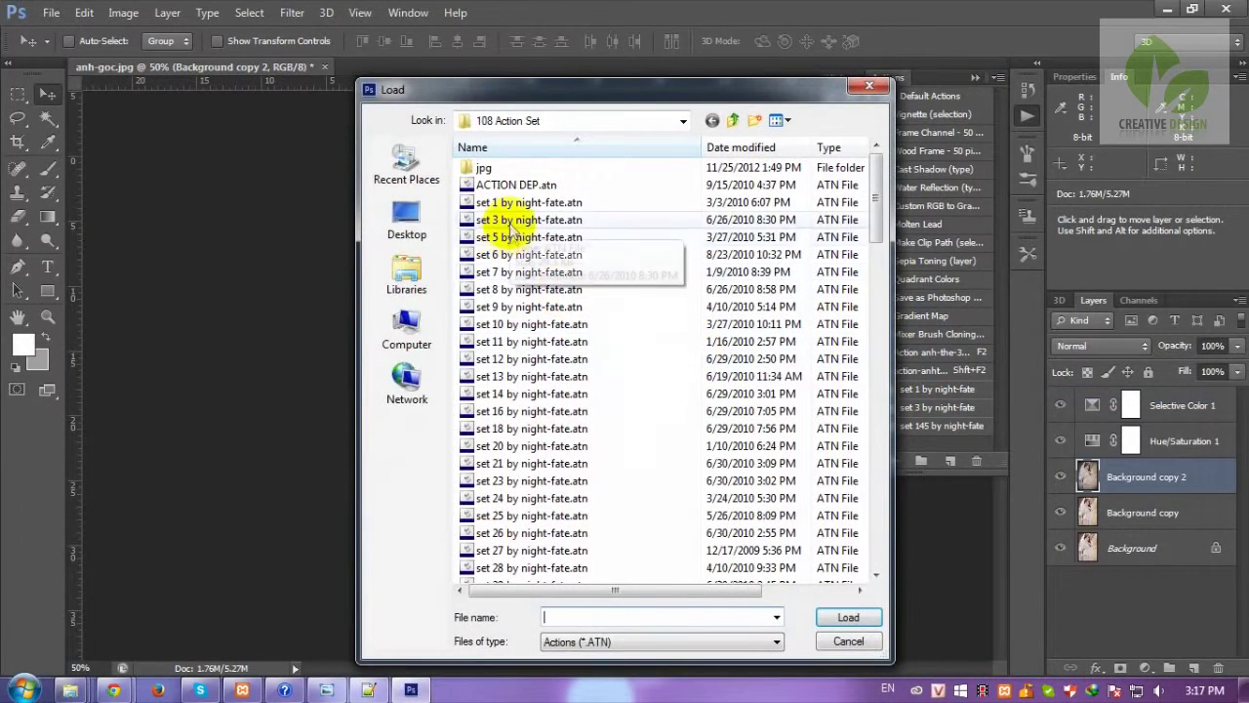
pyautogui.click(504, 237)
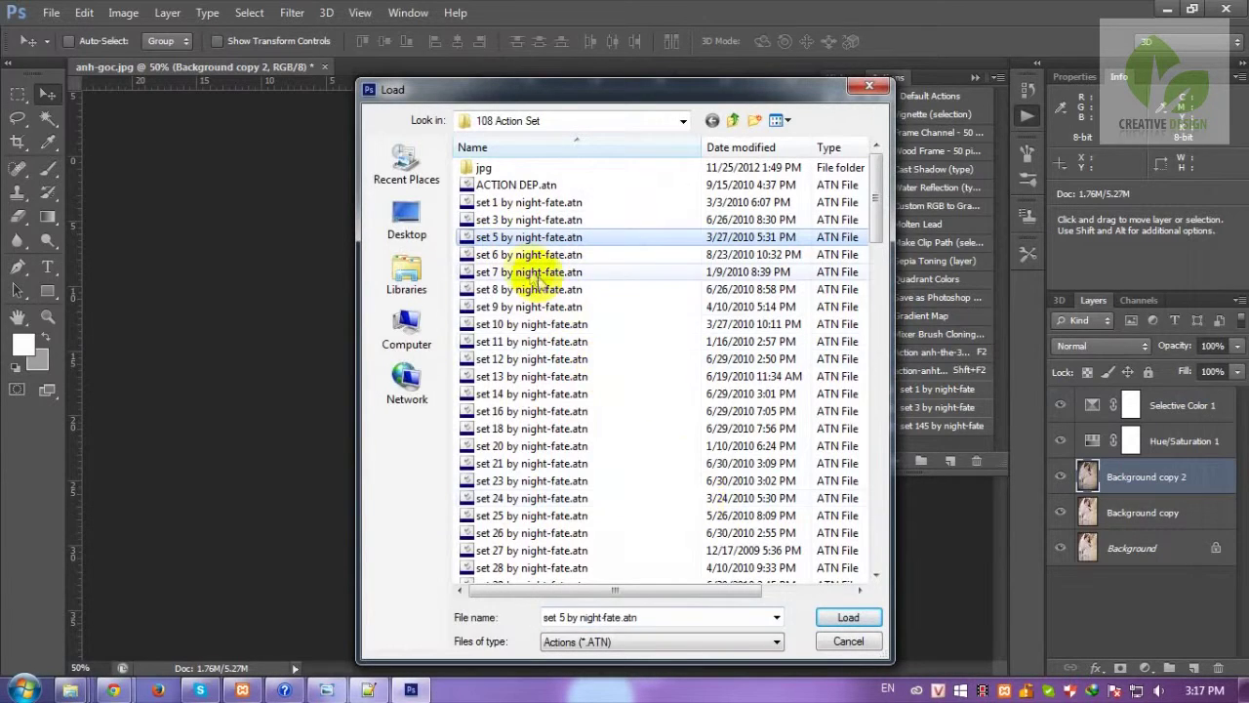
pyautogui.click(845, 618)
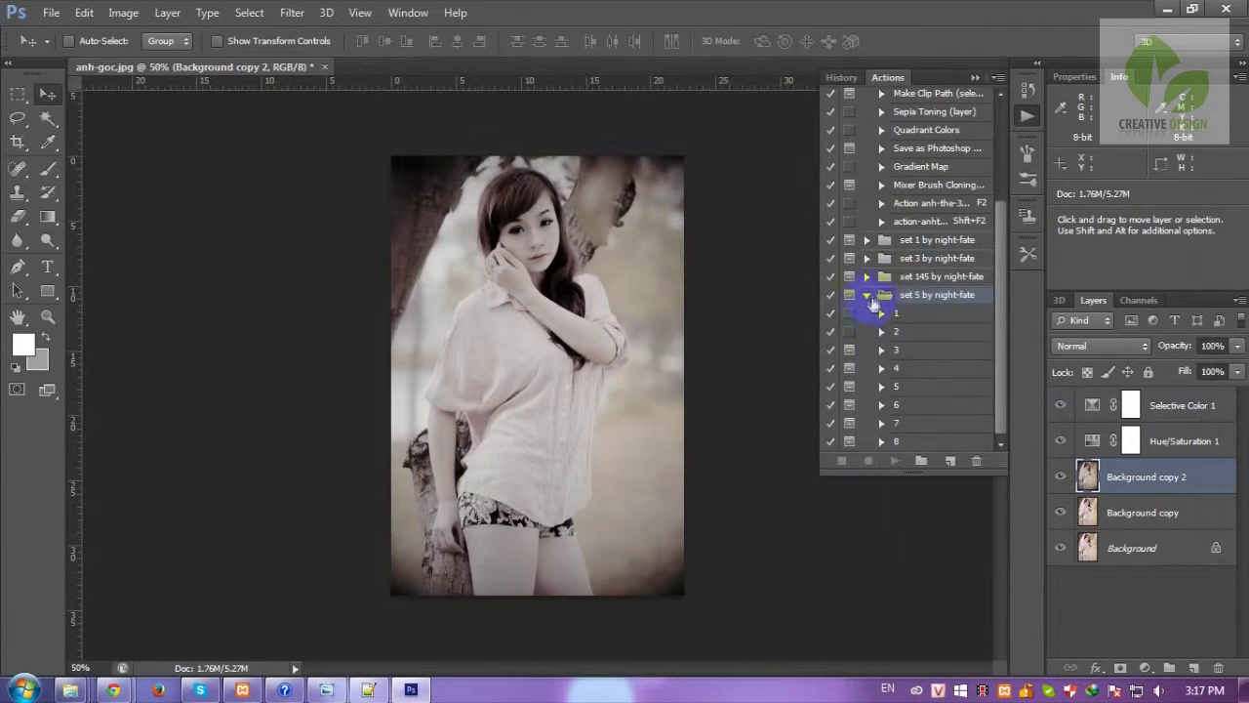
pyautogui.click(871, 305)
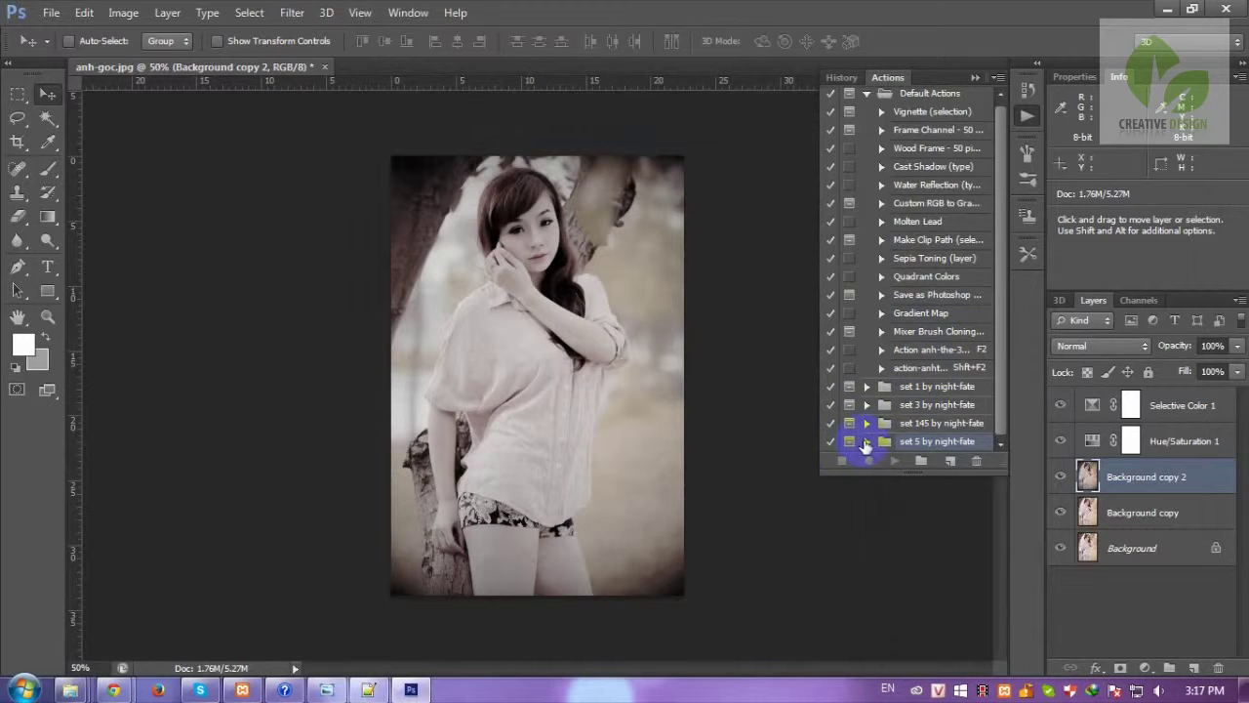
# Close the graded image without saving and reopen the original anh-goc.jpg
pyautogui.click(324, 67)
pyautogui.click(619, 274)
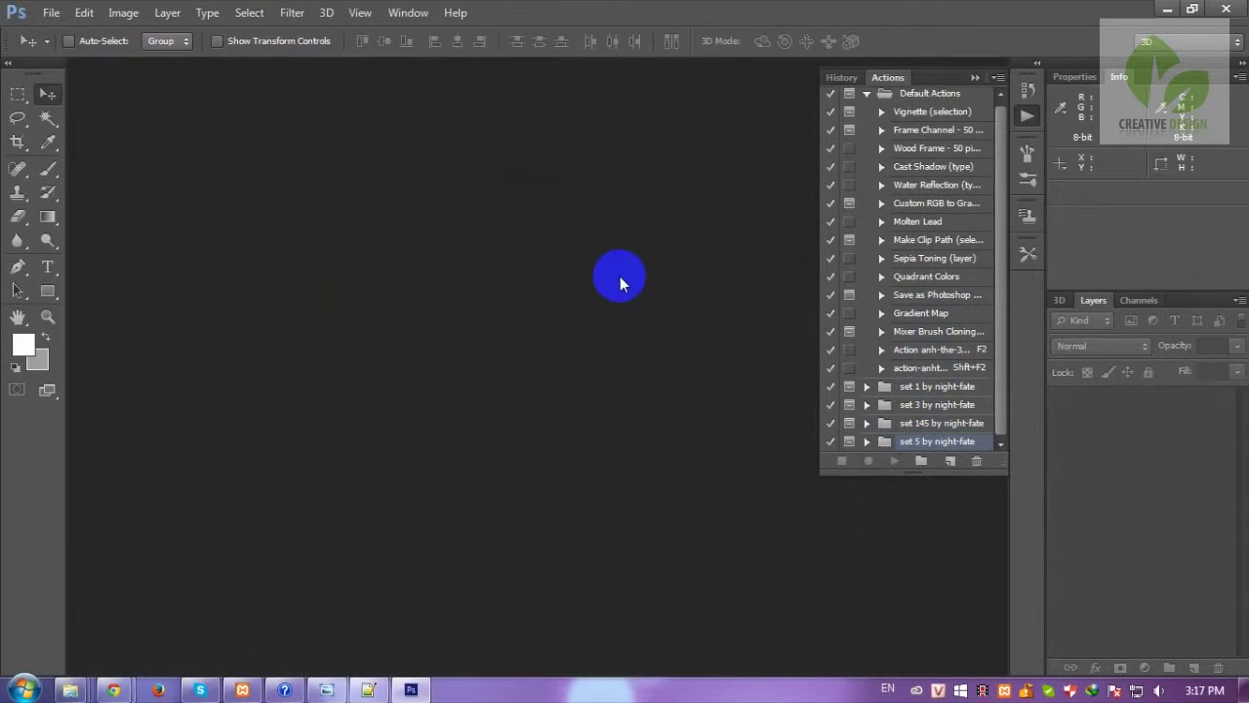
pyautogui.doubleClick(619, 275)
pyautogui.click(508, 334)
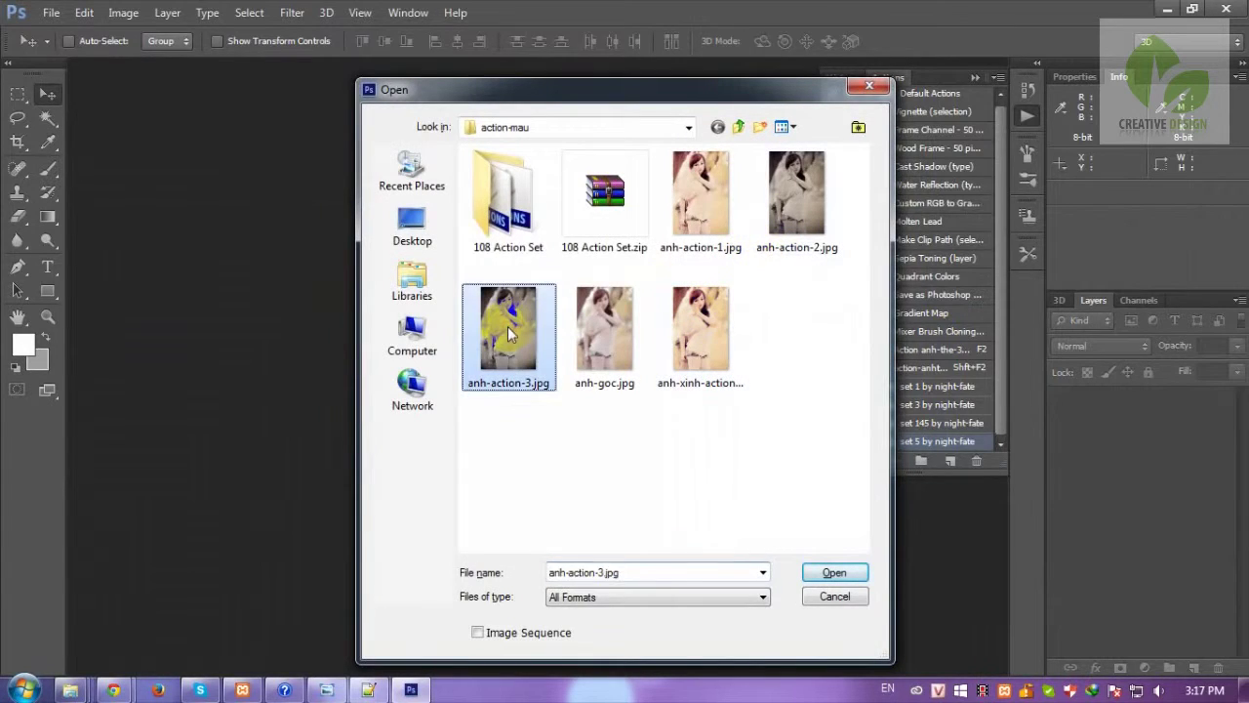
pyautogui.click(604, 329)
pyautogui.click(832, 574)
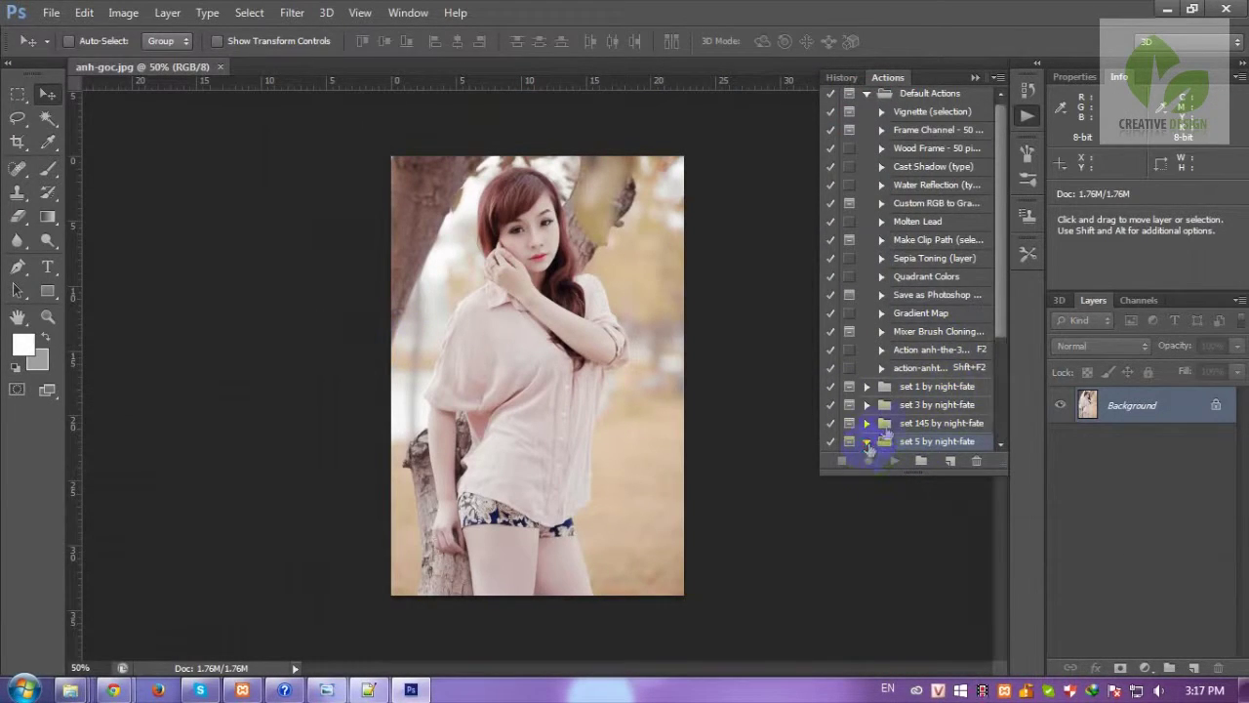
# Run action 1 of set 5 by night-fate, adding an Exclusion Color Fill 1 layer
pyautogui.click(866, 443)
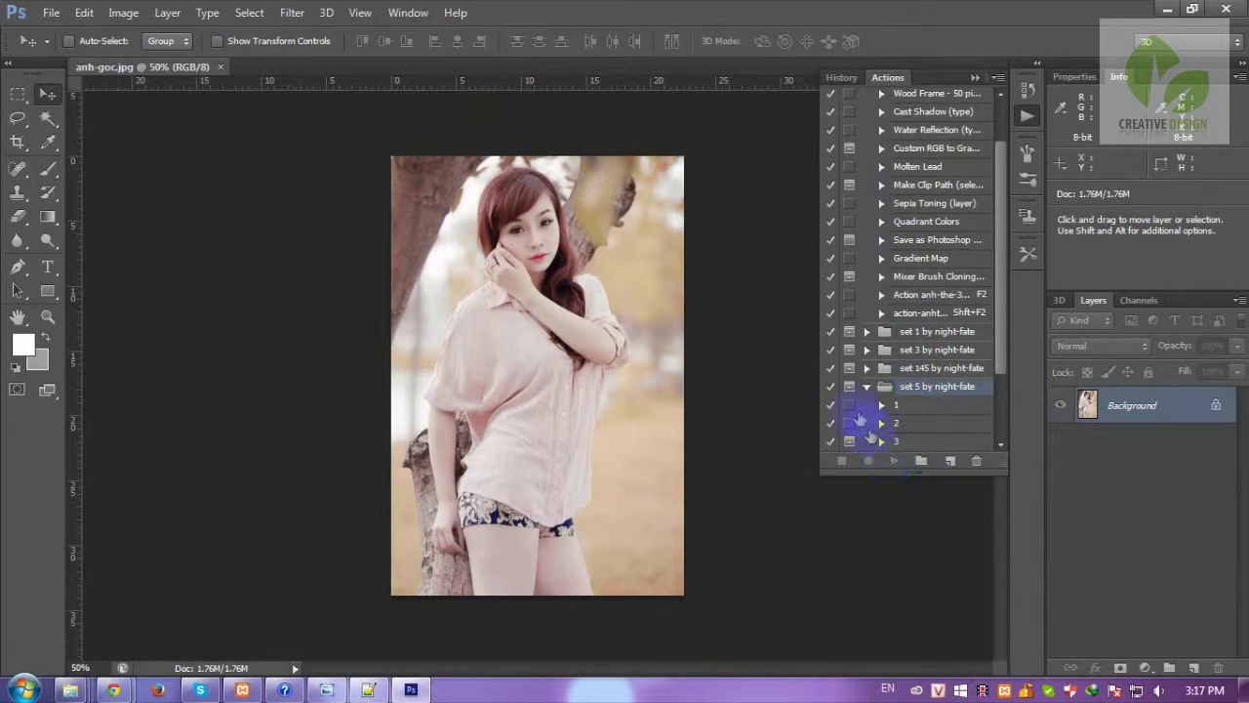
pyautogui.click(887, 408)
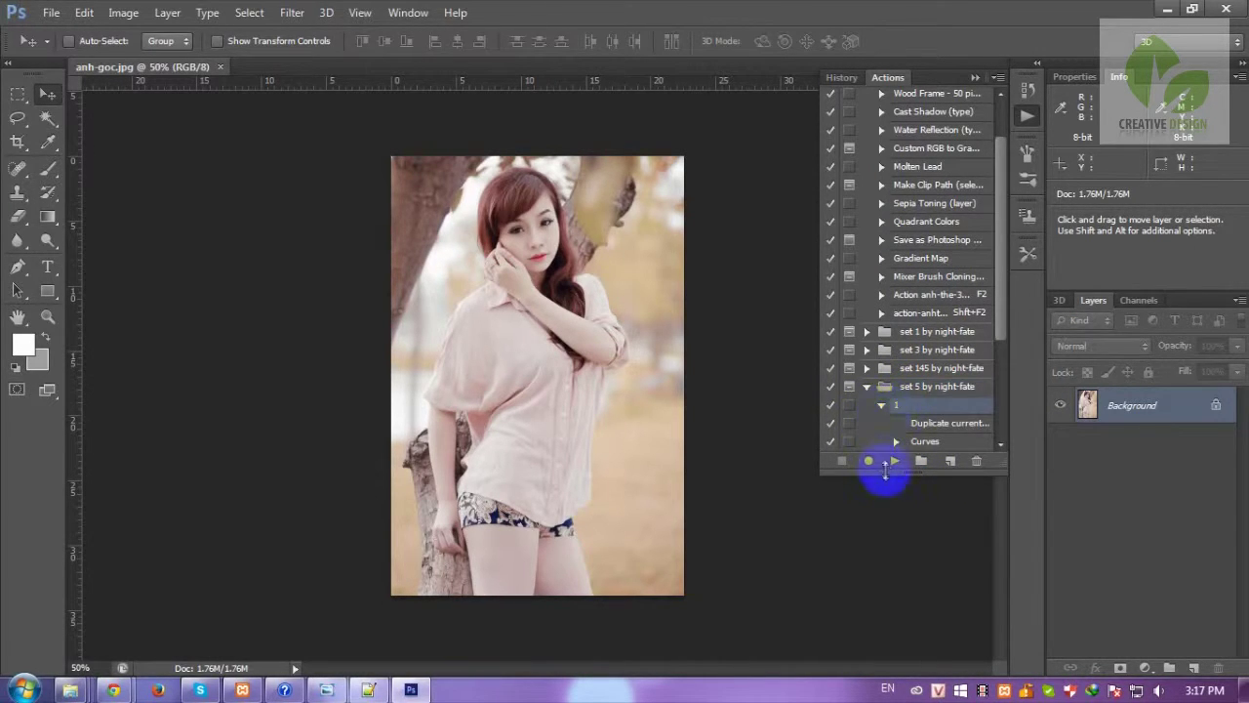
pyautogui.click(892, 463)
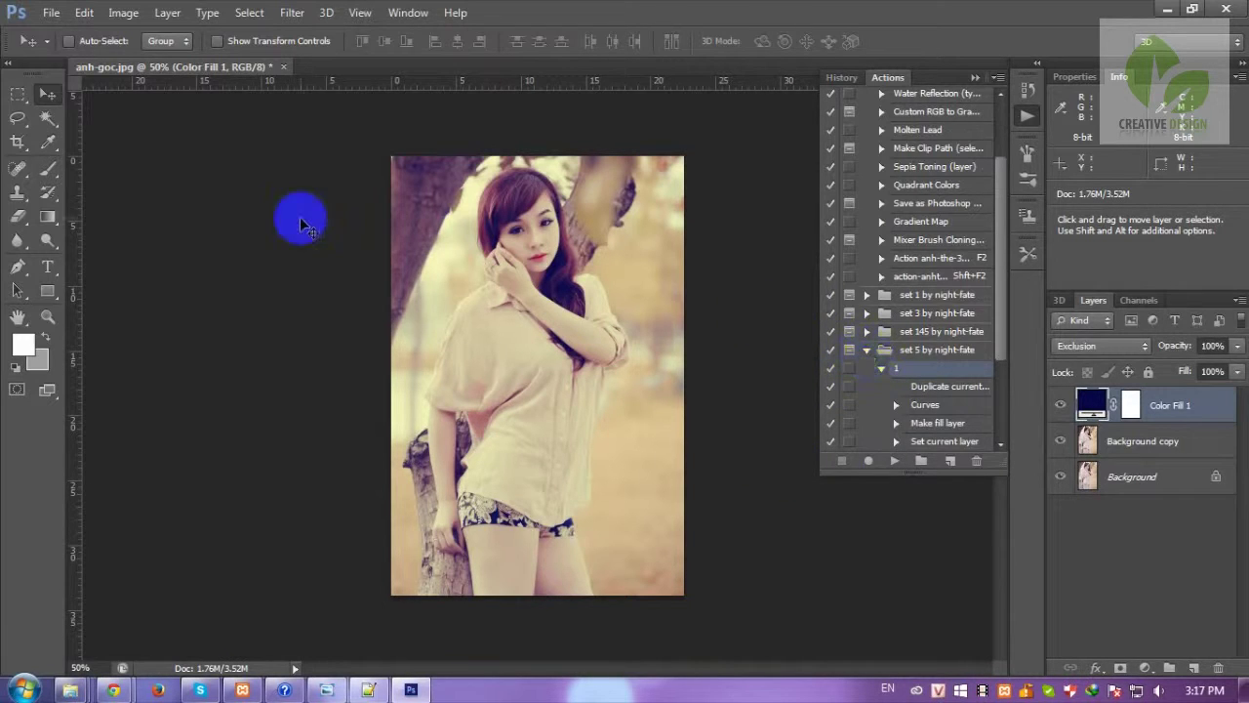
pyautogui.click(51, 12)
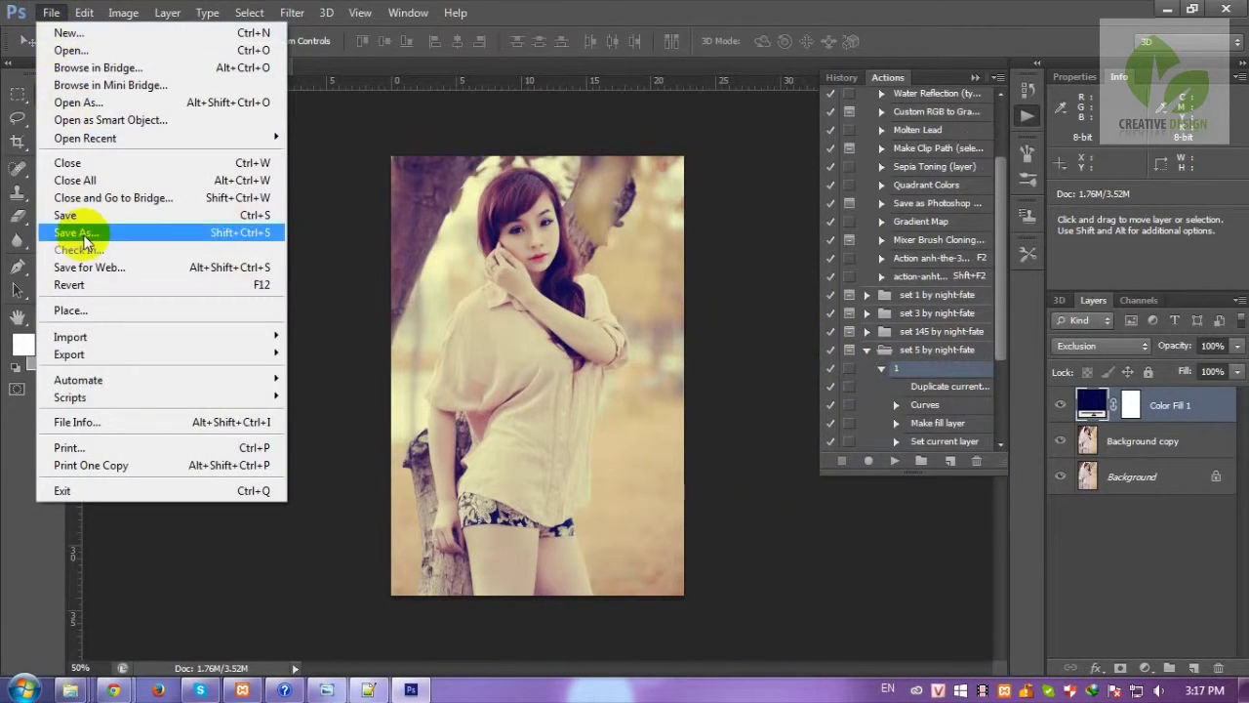
# Save the set 5 result as JPEG anh-action-4.jpg, then stop action recording
pyautogui.click(68, 223)
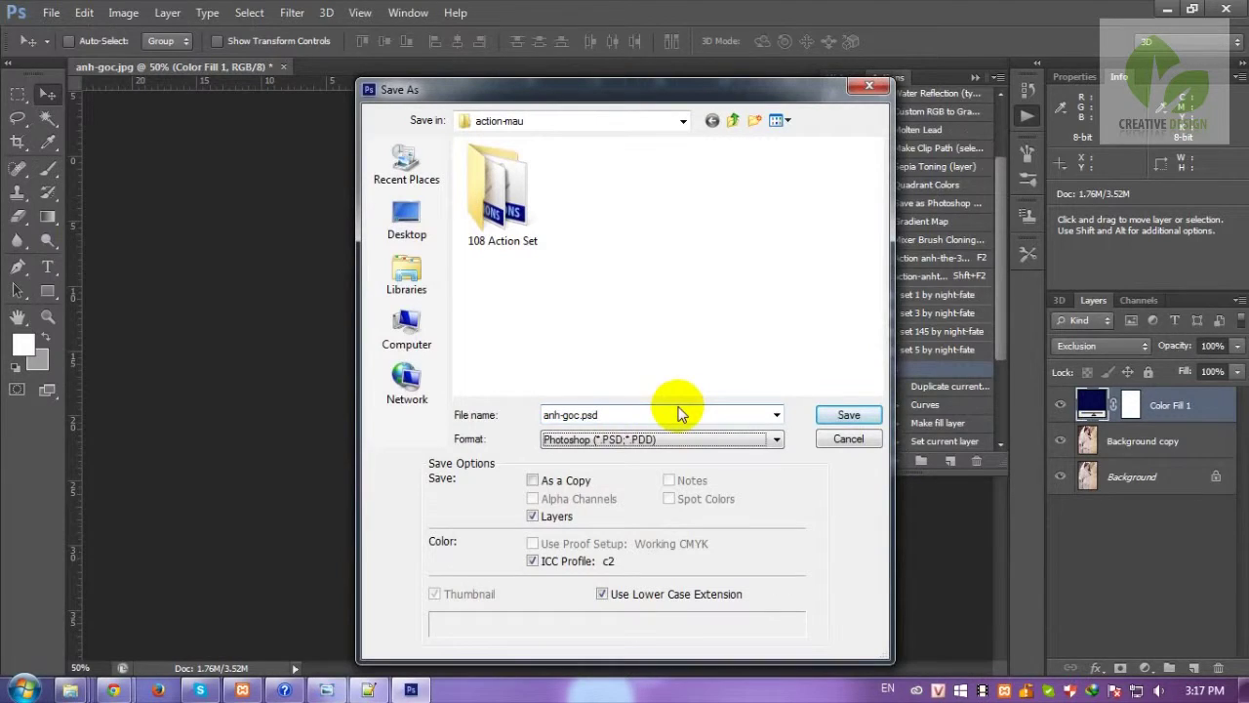
pyautogui.press('j')
pyautogui.click(788, 219)
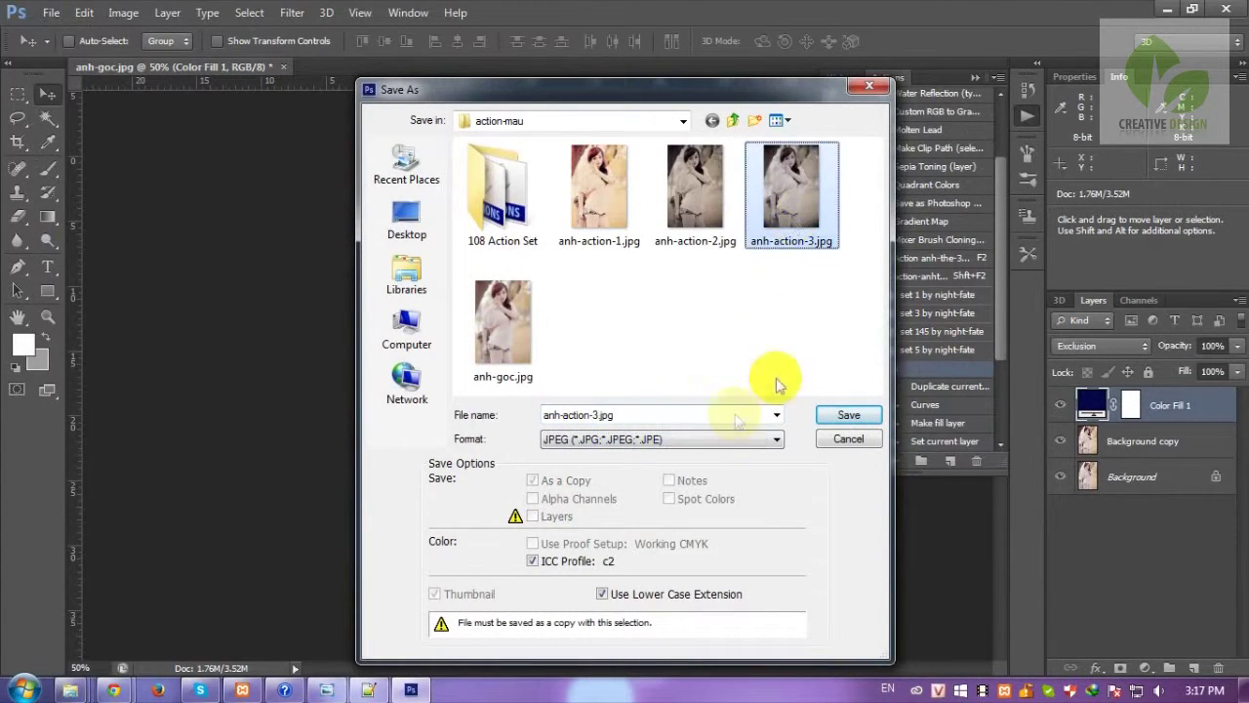
pyautogui.click(585, 414)
pyautogui.click(593, 414)
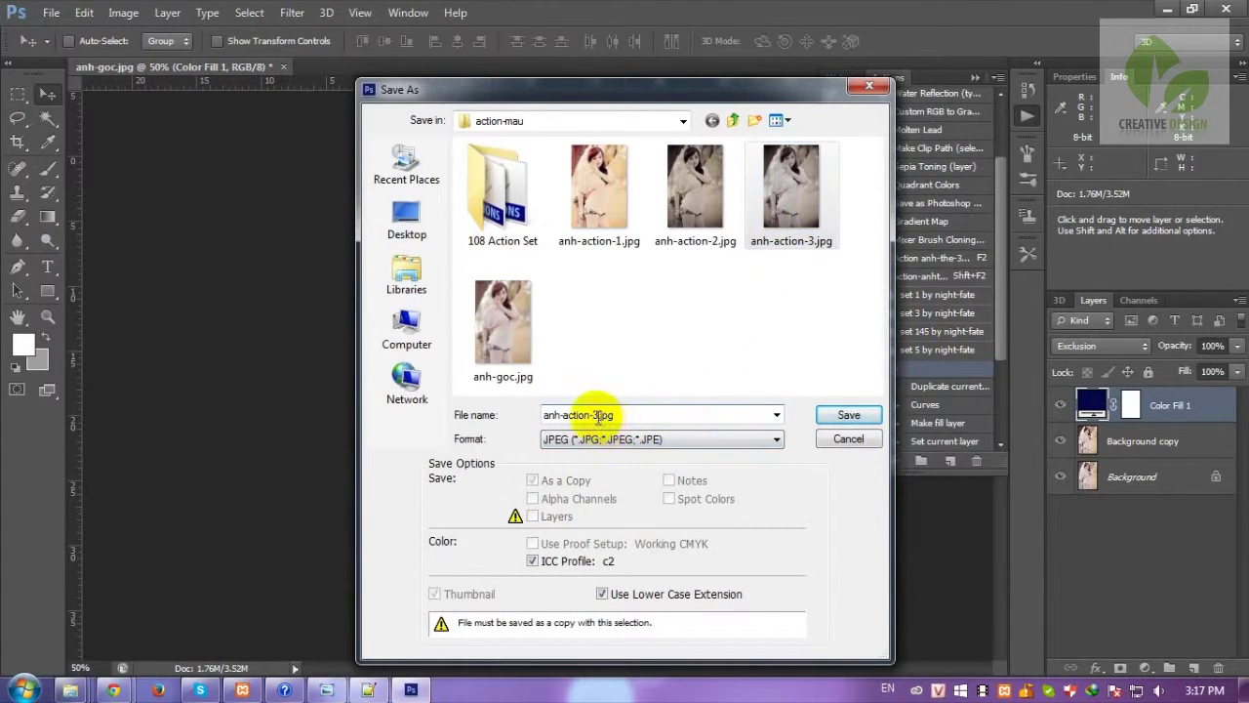
pyautogui.write('4')
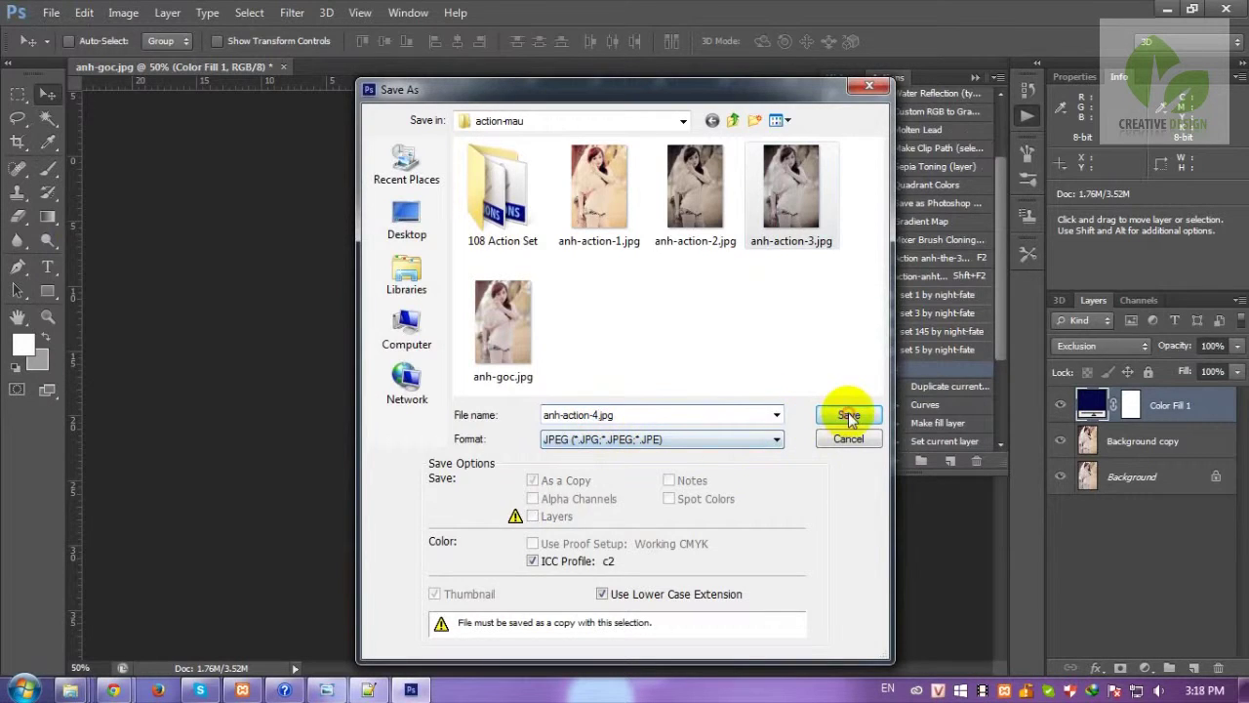
pyautogui.click(847, 415)
pyautogui.click(722, 168)
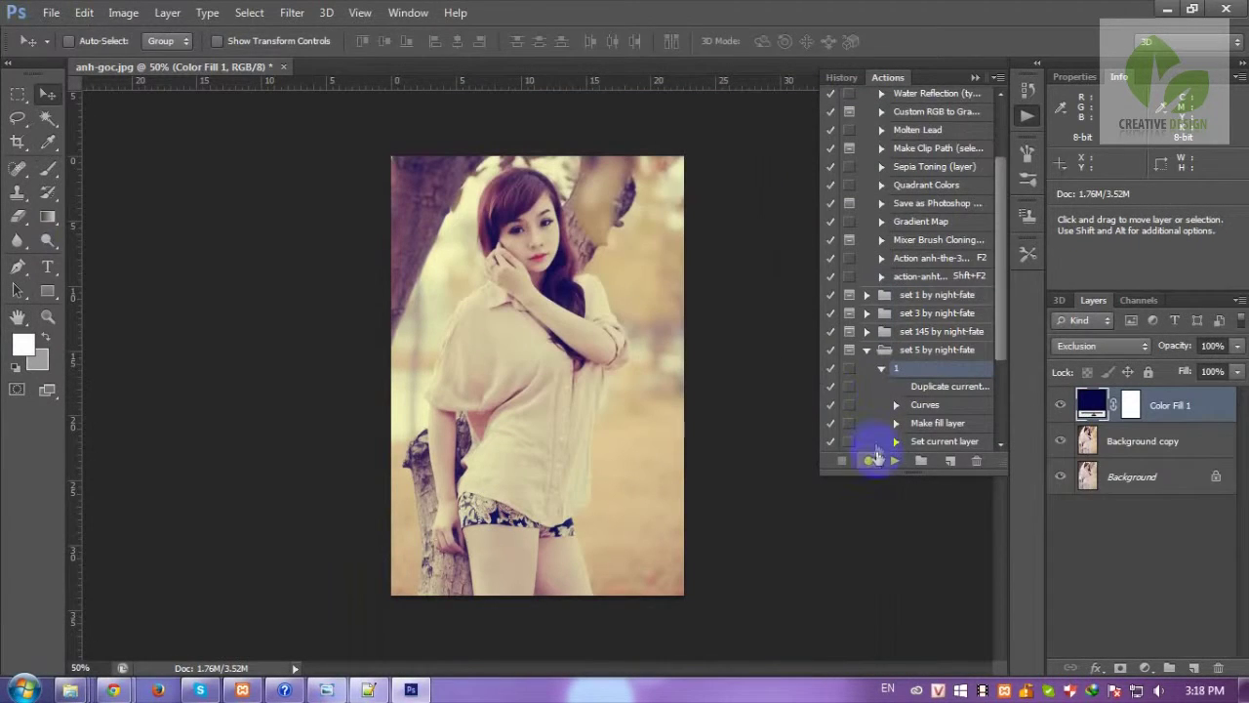
pyautogui.click(878, 454)
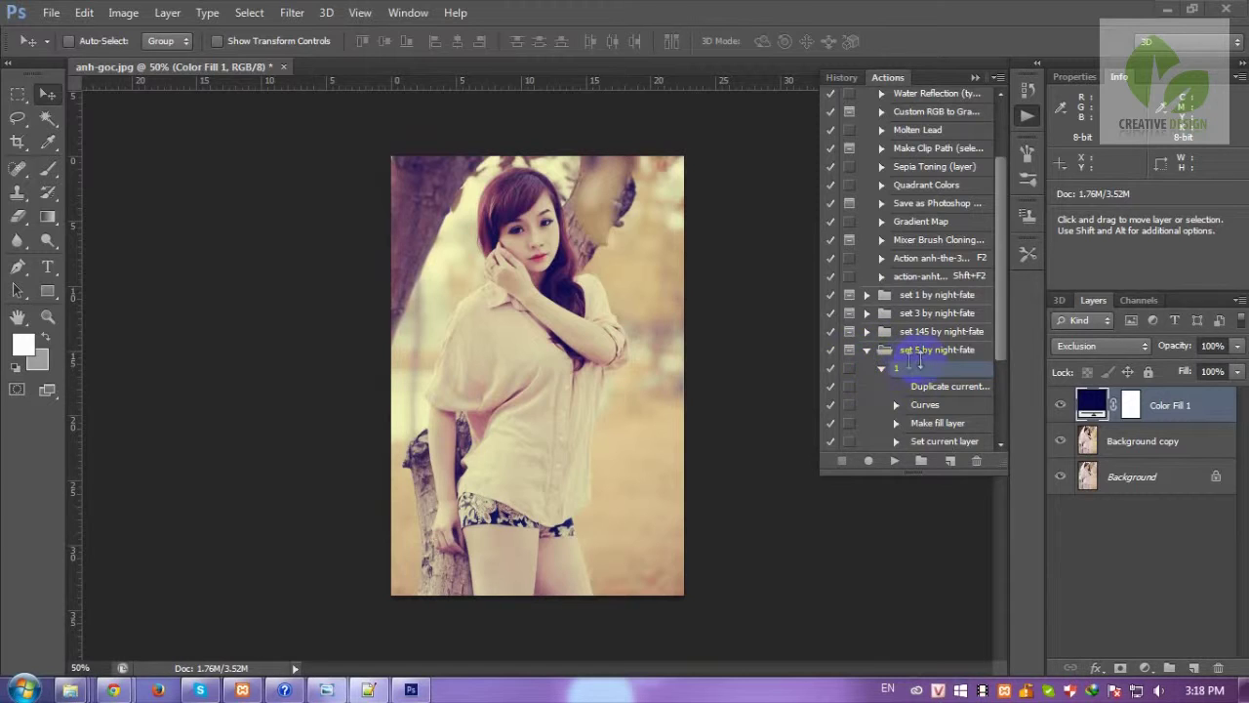
# Close the graded image without saving and reopen the original anh-goc.jpg
pyautogui.click(283, 66)
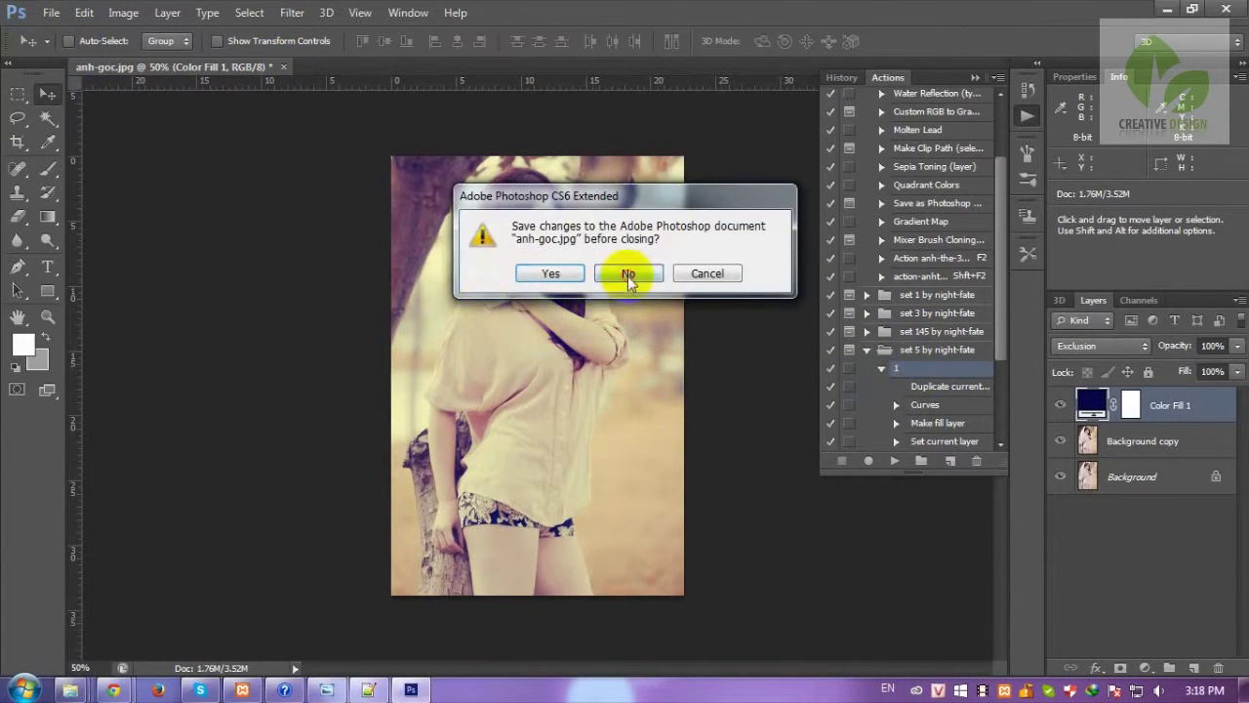
pyautogui.click(628, 276)
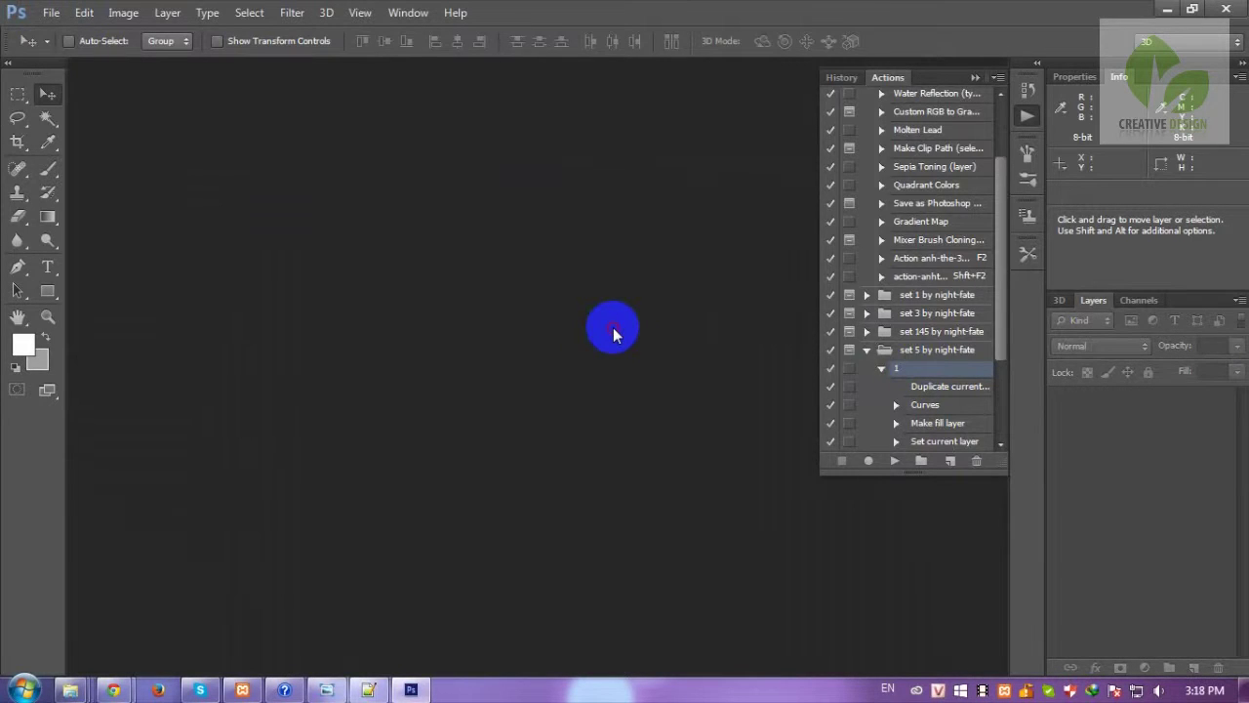
pyautogui.doubleClick(613, 327)
pyautogui.click(691, 357)
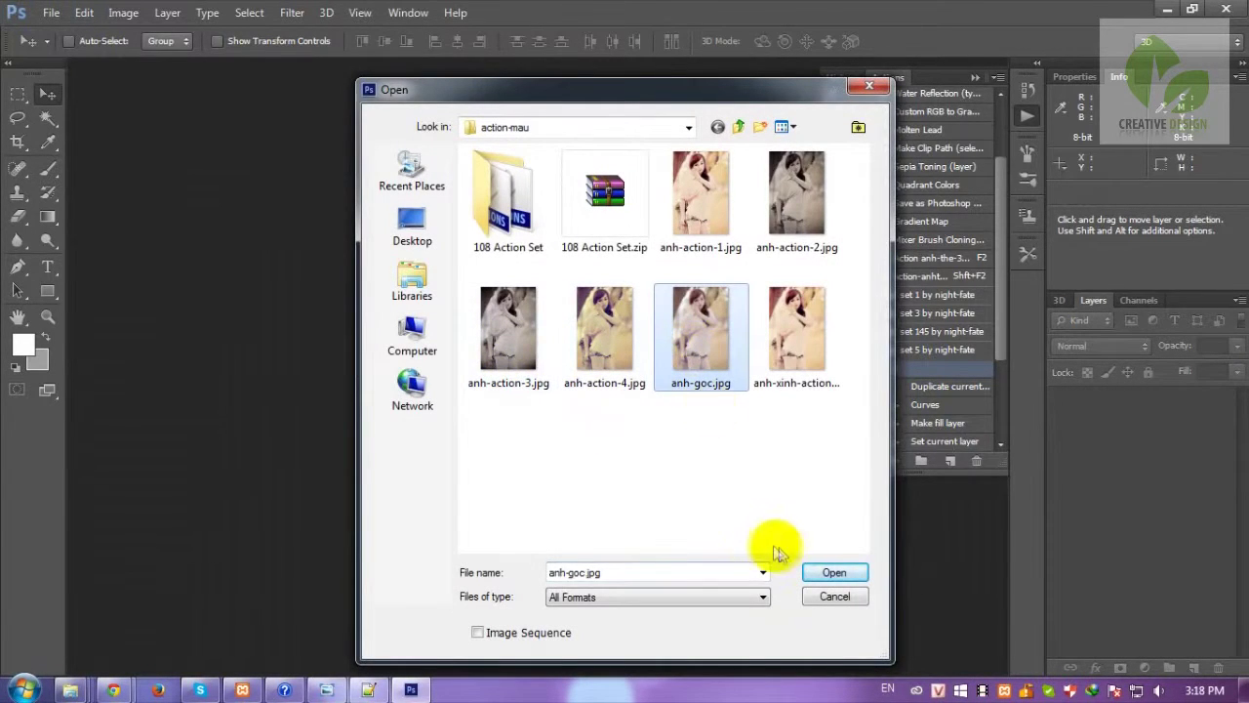
pyautogui.click(825, 575)
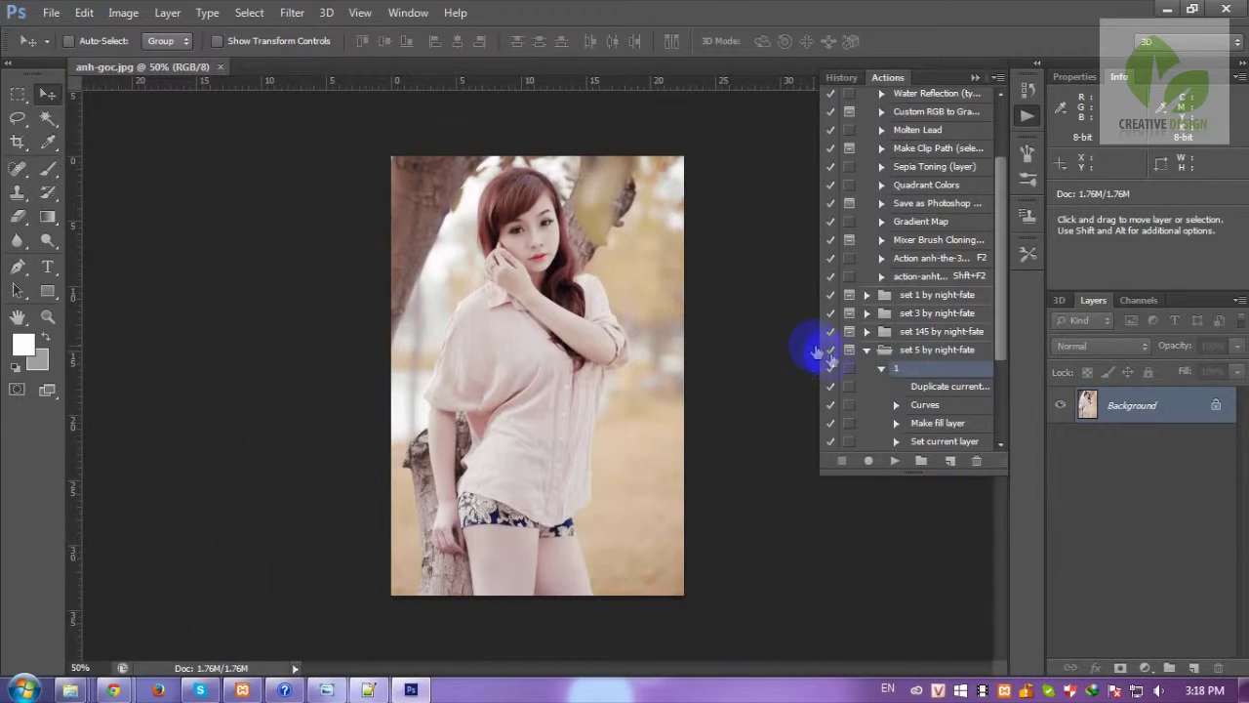
# Load 'set 8 by night-fate.atn' and play its action 1 on the photo
pyautogui.click(867, 367)
pyautogui.click(995, 79)
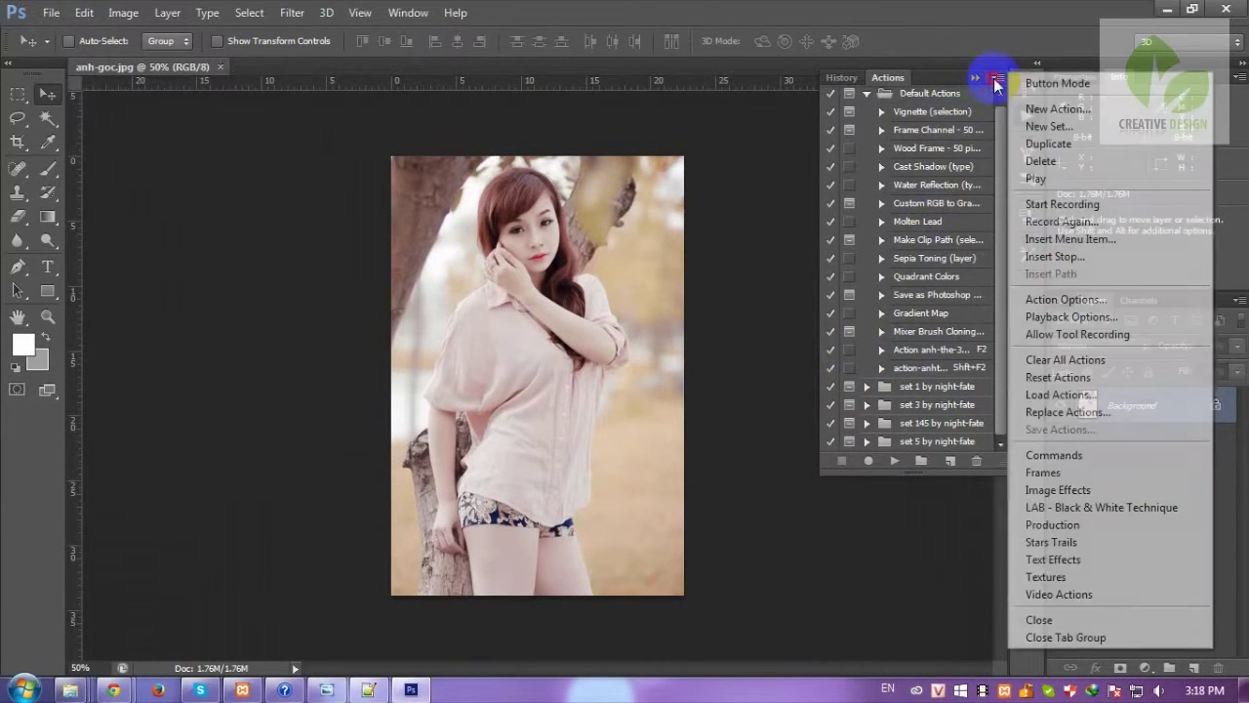
pyautogui.click(1059, 394)
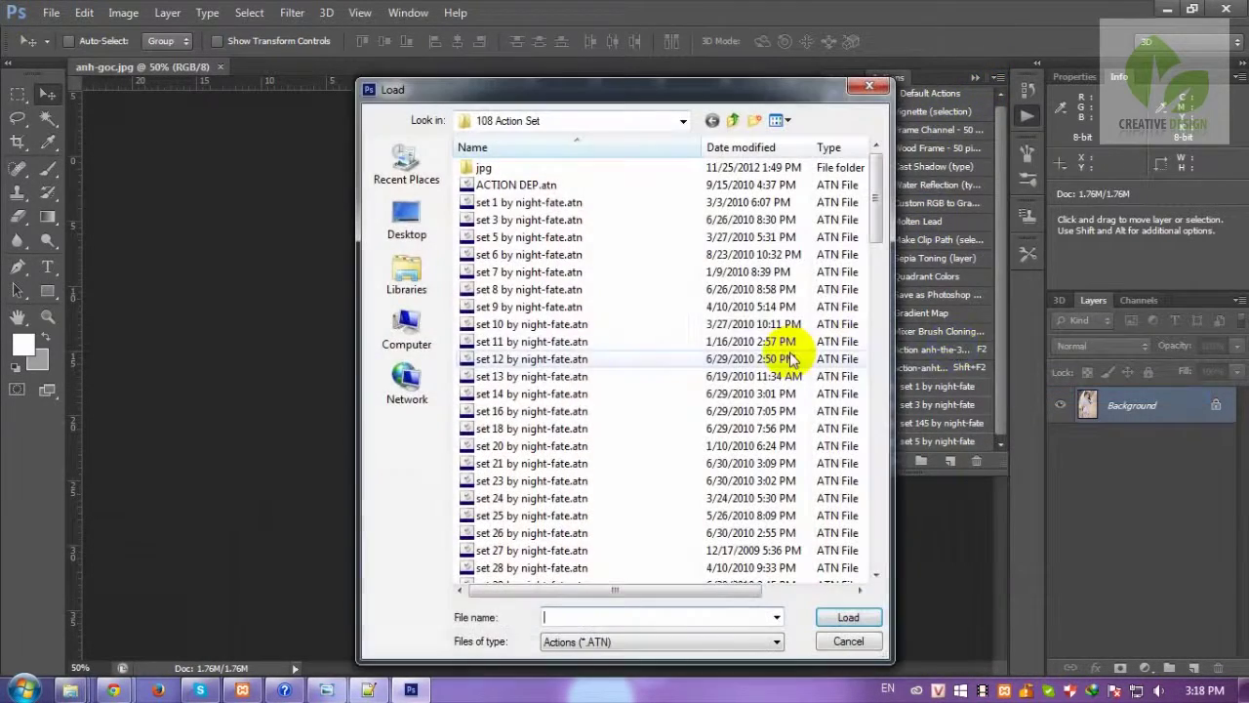
pyautogui.click(492, 290)
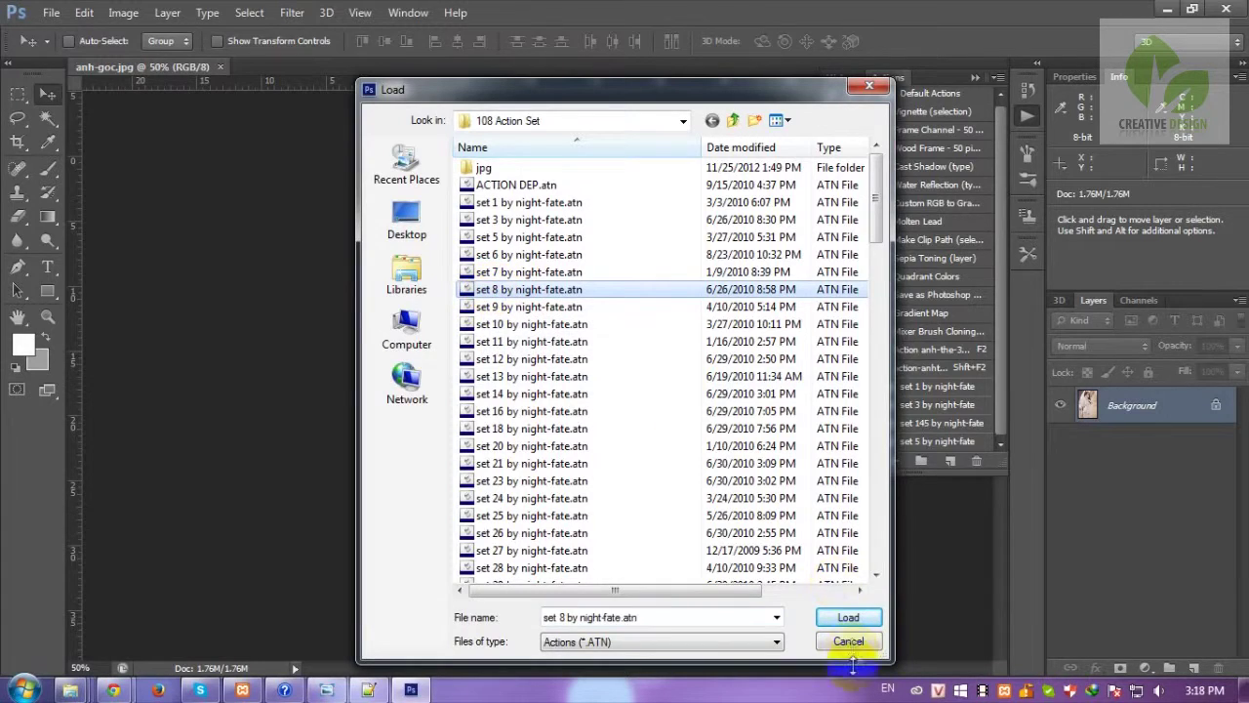
pyautogui.click(848, 617)
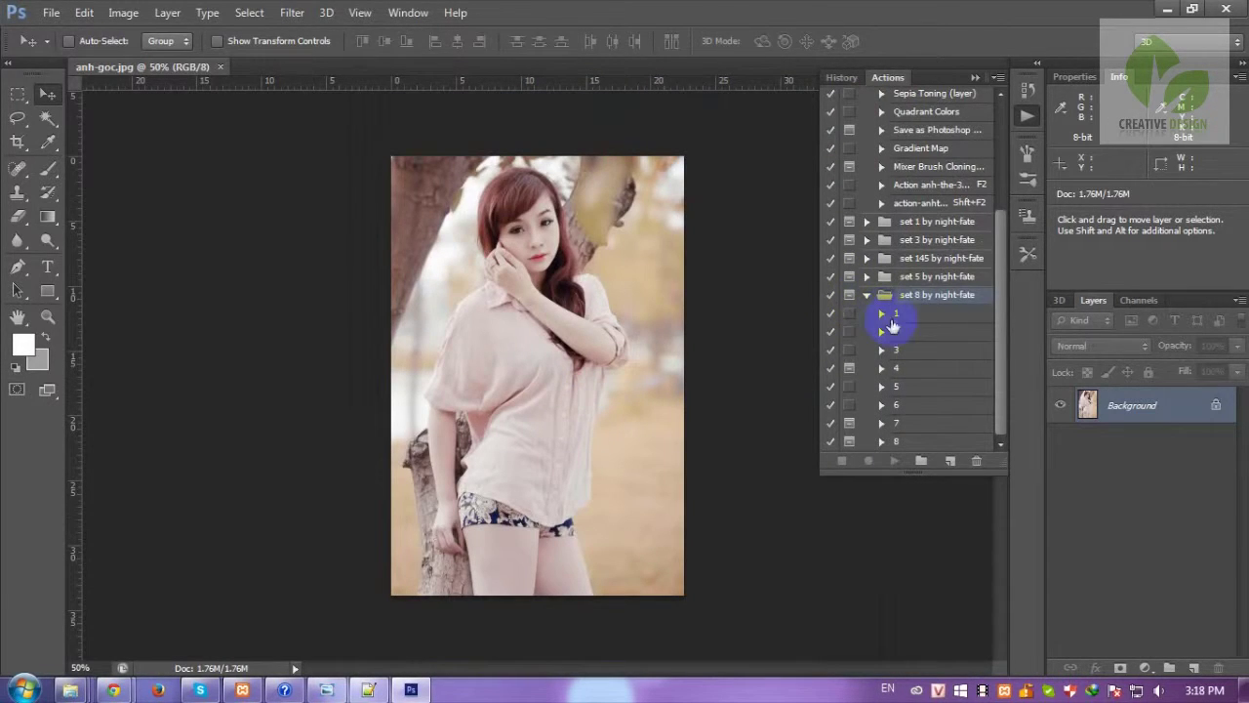
pyautogui.click(893, 313)
pyautogui.click(893, 463)
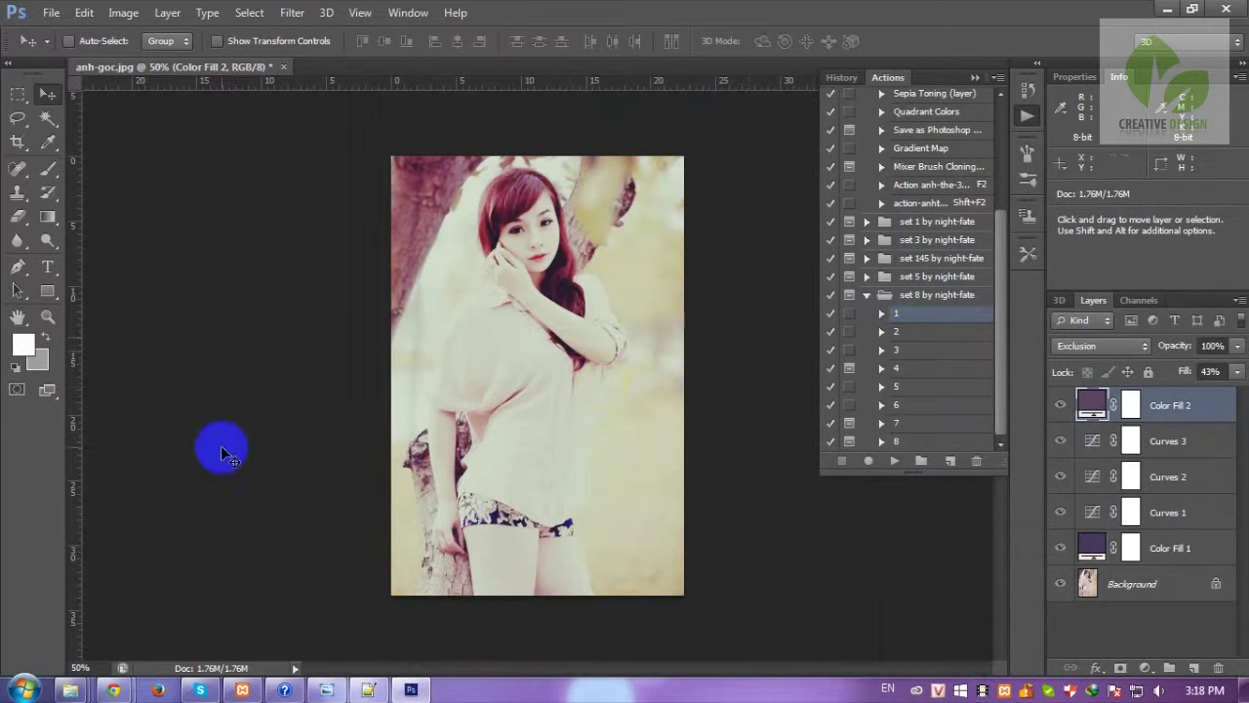
# Save the set 8 grade as JPEG anh-action-5.jpg, then collapse set 8 and close the document
pyautogui.click(51, 12)
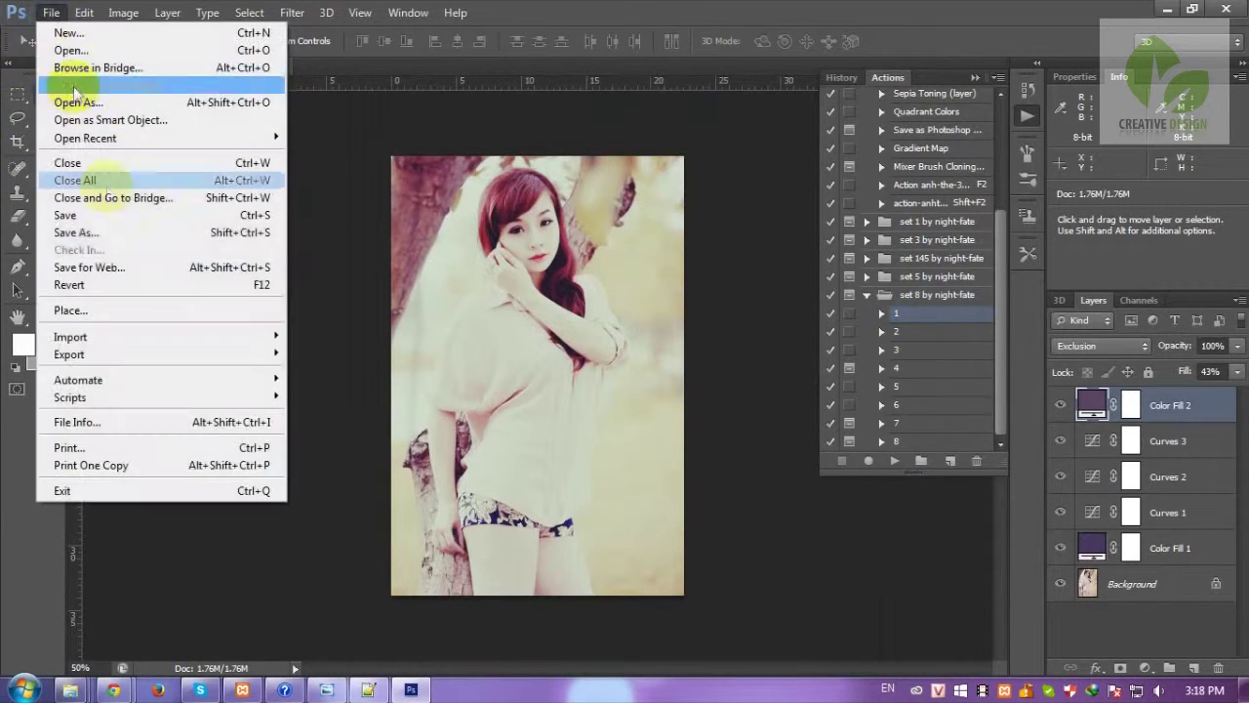
pyautogui.click(104, 237)
pyautogui.click(586, 440)
pyautogui.click(635, 479)
pyautogui.click(498, 332)
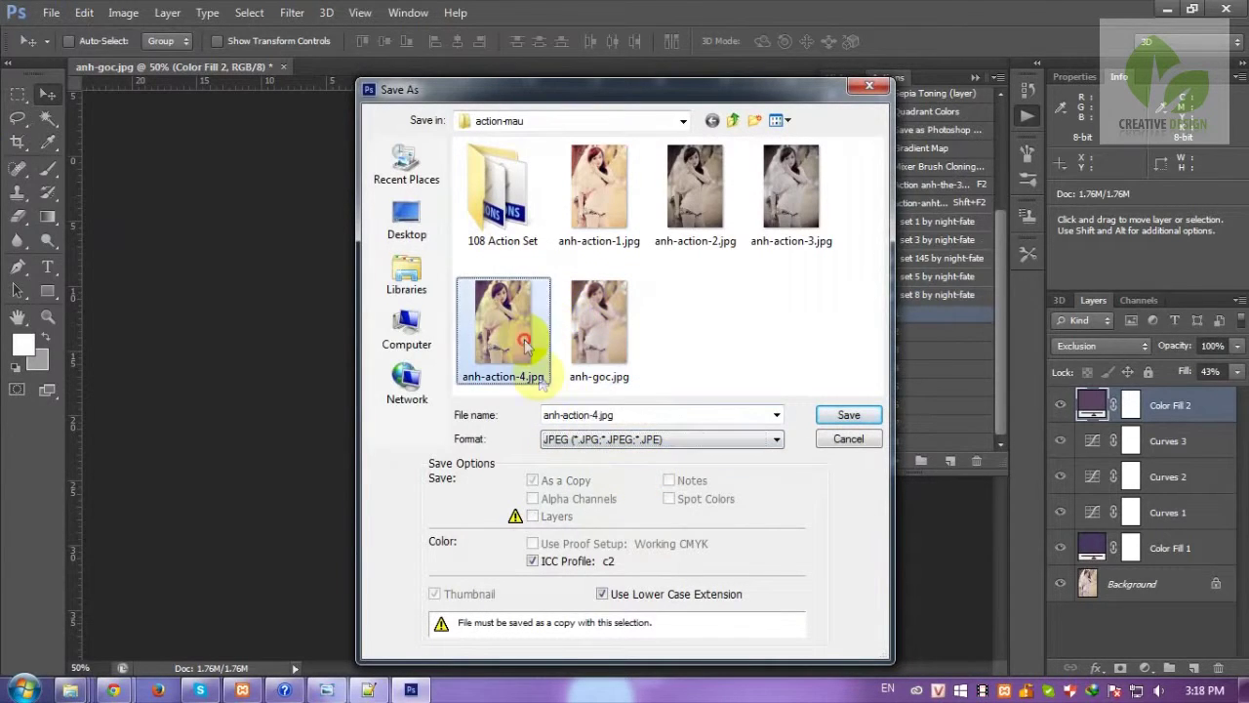
pyautogui.doubleClick(599, 414)
pyautogui.write('5')
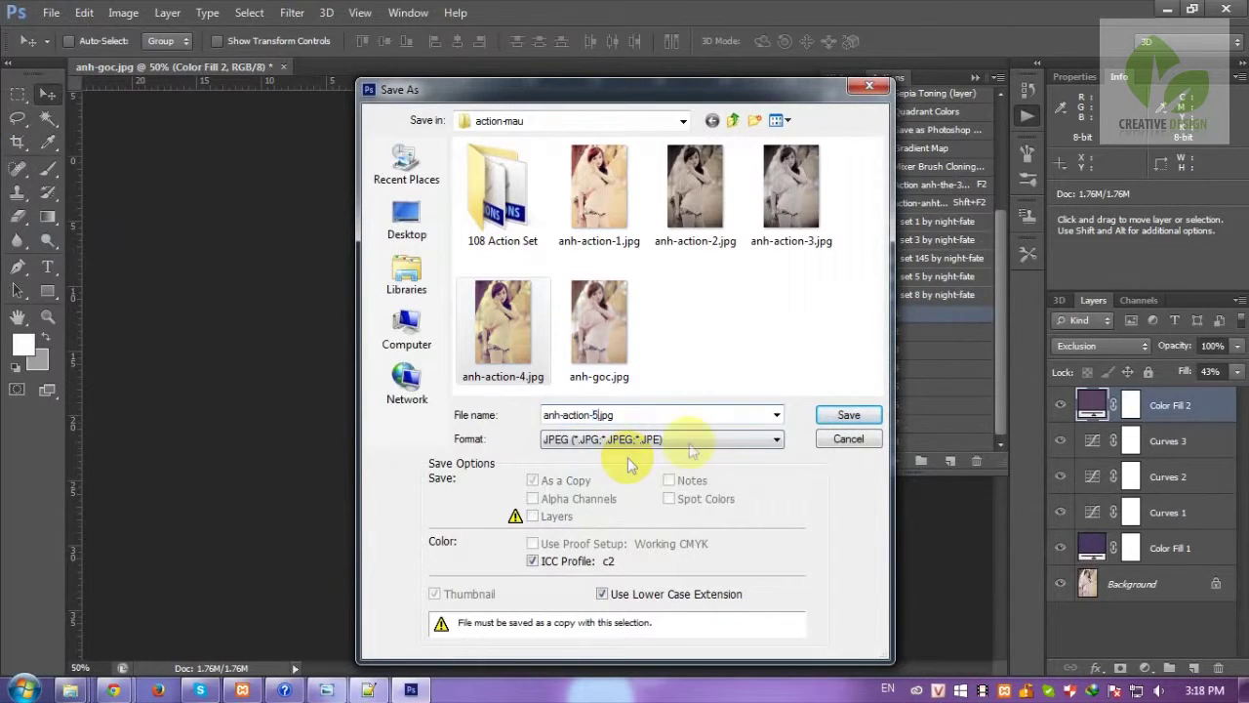
pyautogui.click(848, 415)
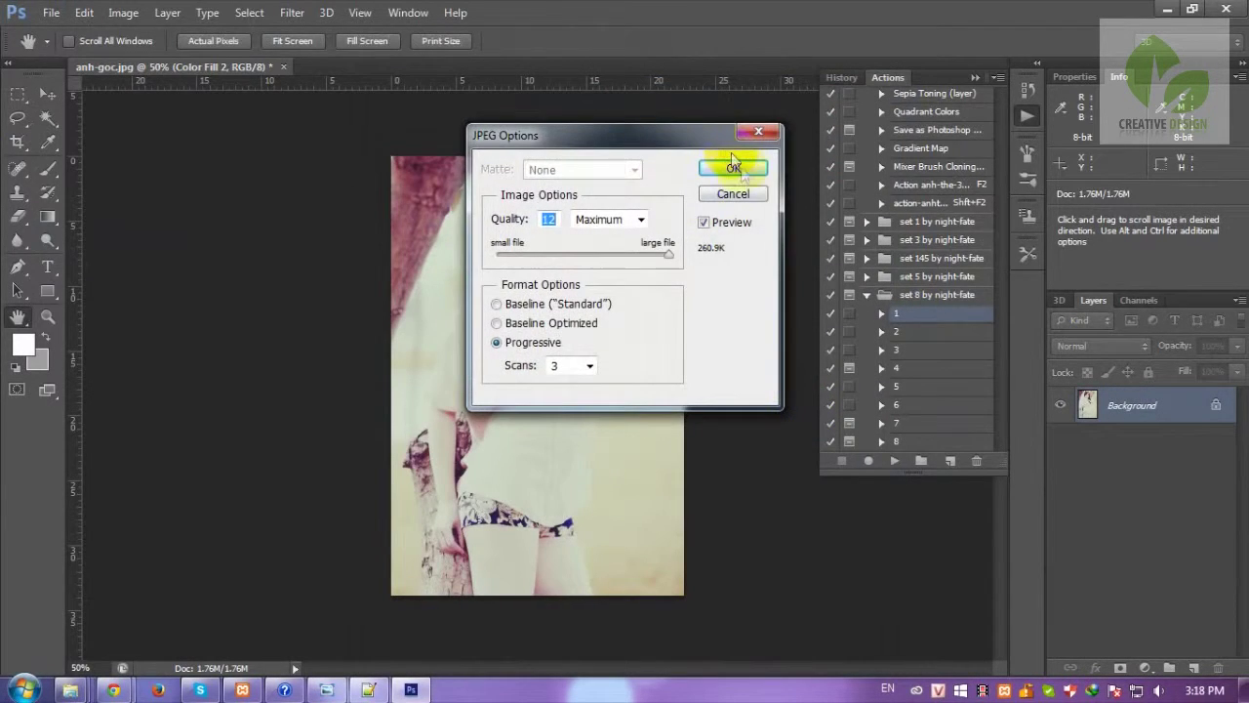
pyautogui.click(733, 166)
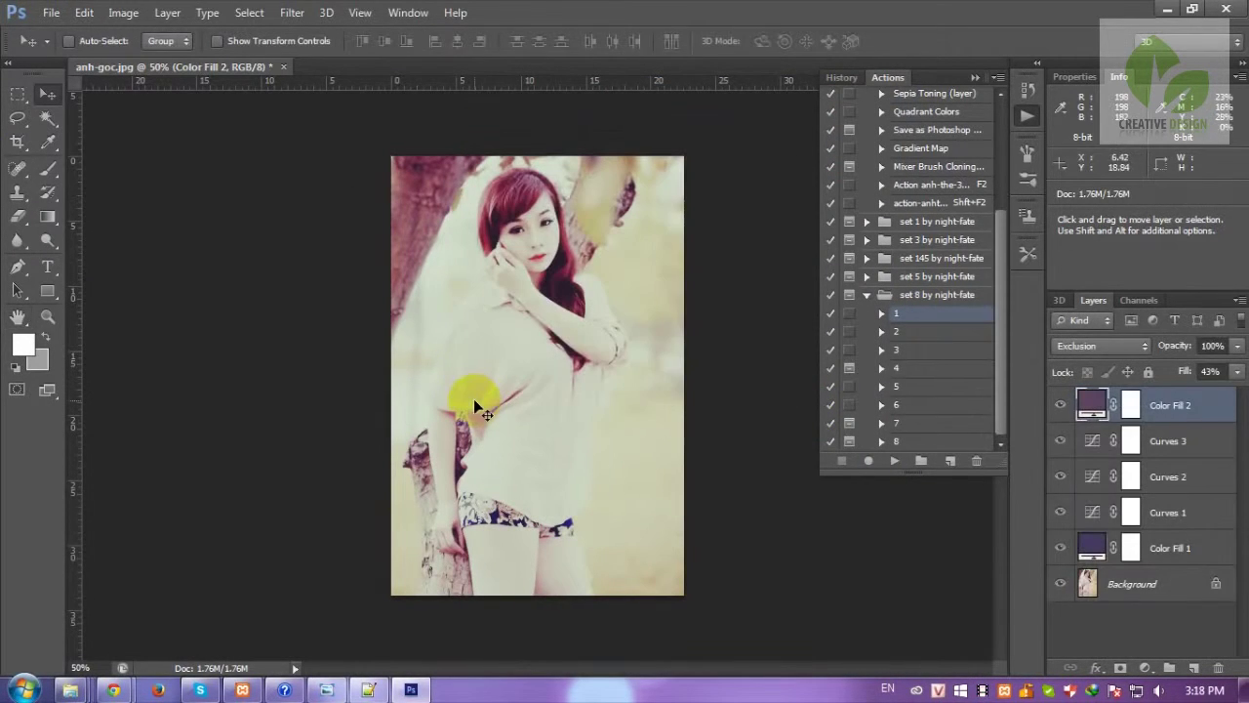
pyautogui.click(868, 295)
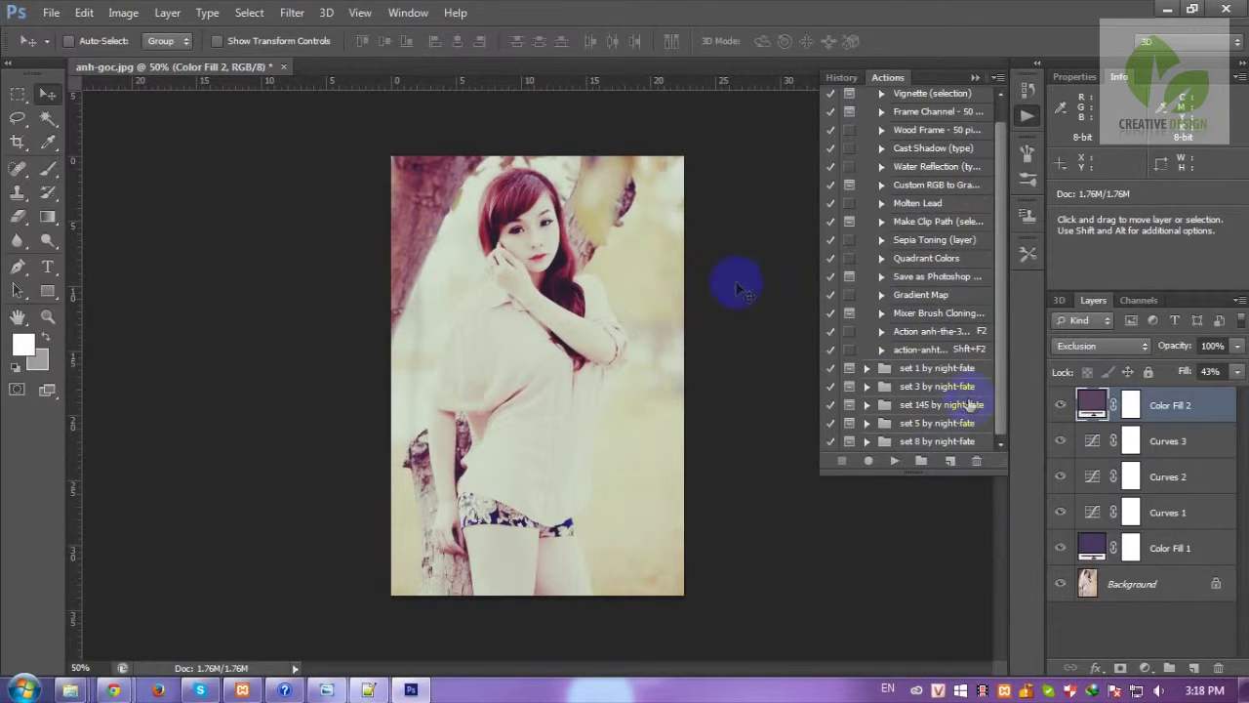
pyautogui.click(283, 66)
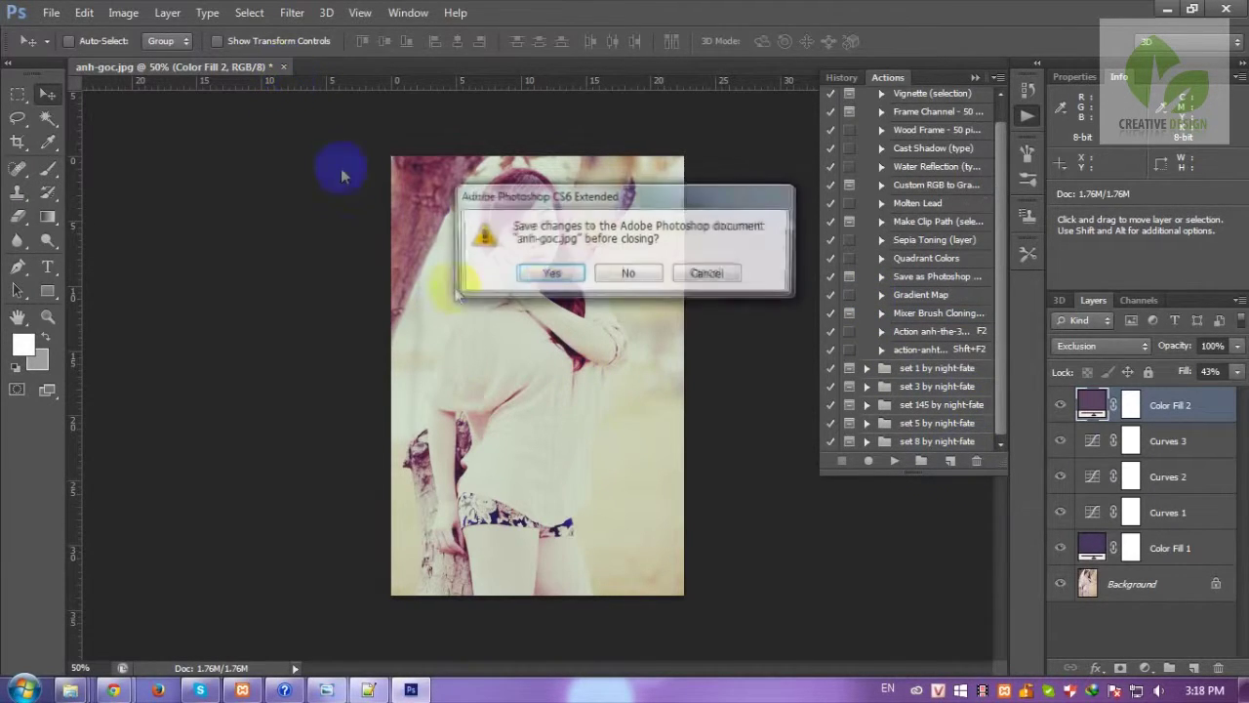
# Close the graded photo without saving and reopen the original anh-goc.jpg
pyautogui.click(627, 273)
pyautogui.doubleClick(625, 278)
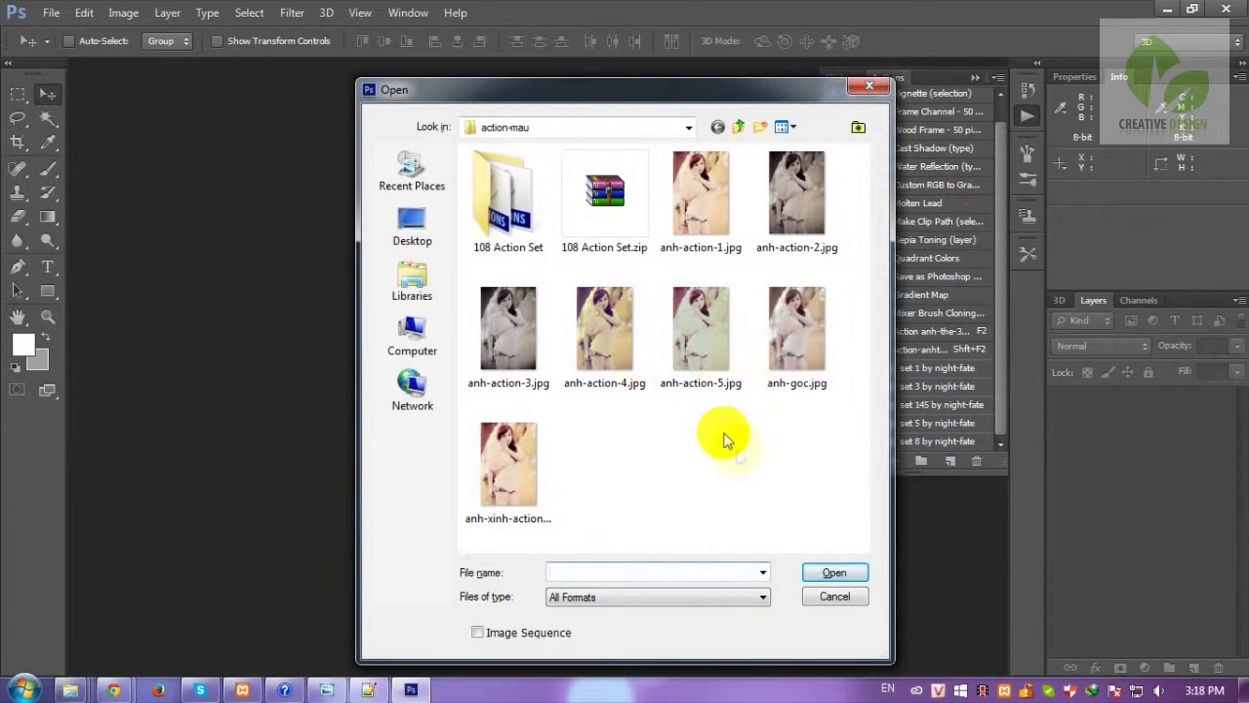
pyautogui.click(783, 356)
pyautogui.click(828, 573)
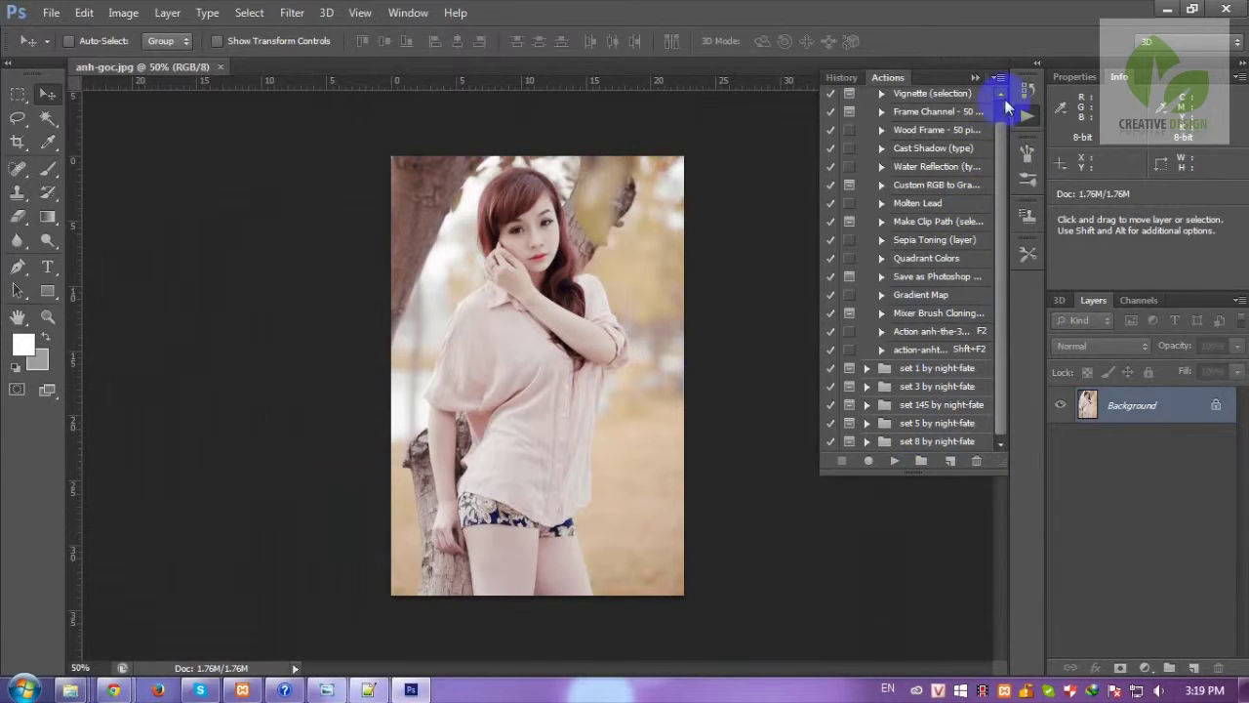
# Load the set 10 by night-fate action file into the Actions panel
pyautogui.scroll(2, 999, 97)
pyautogui.scroll(1, 1004, 93)
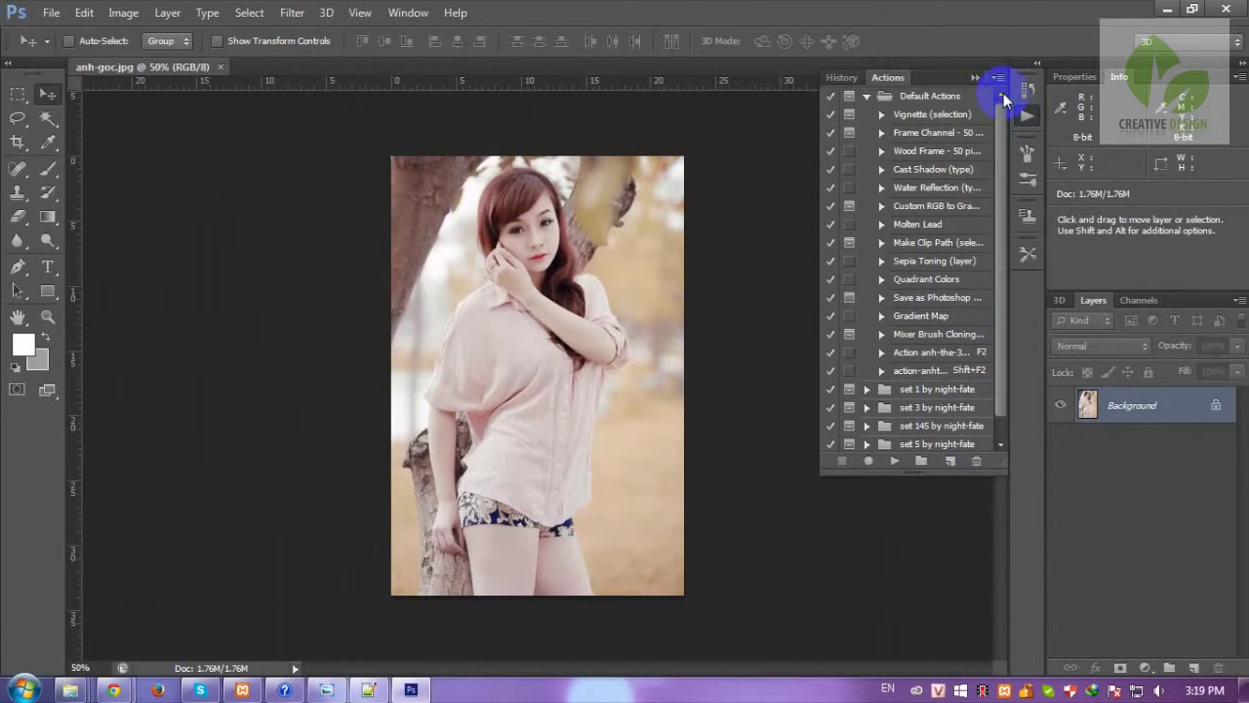
pyautogui.click(989, 84)
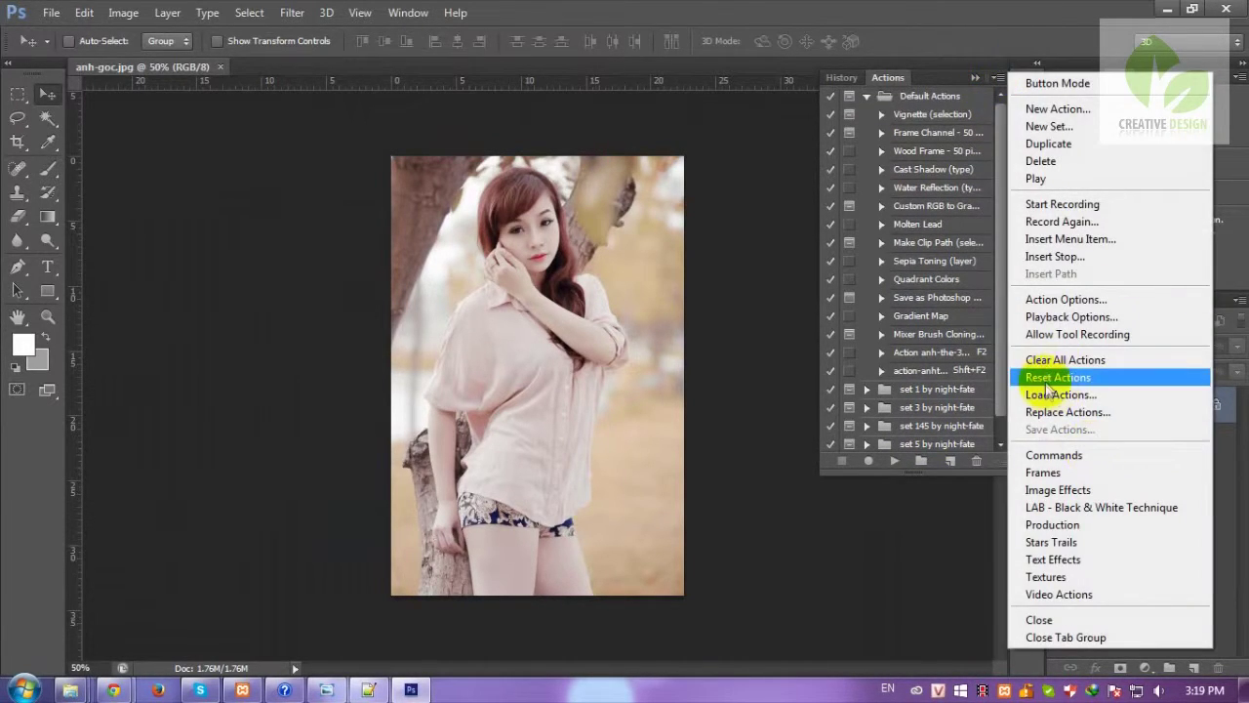
pyautogui.click(1050, 395)
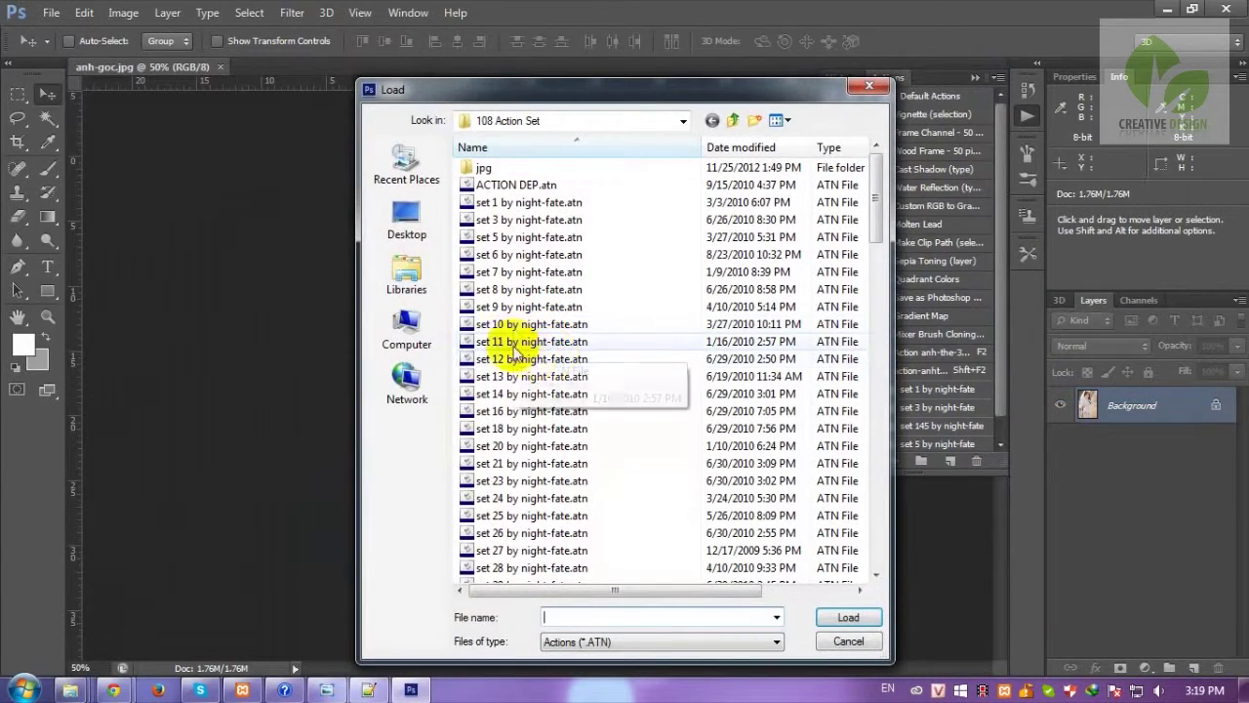
pyautogui.click(512, 325)
pyautogui.click(848, 617)
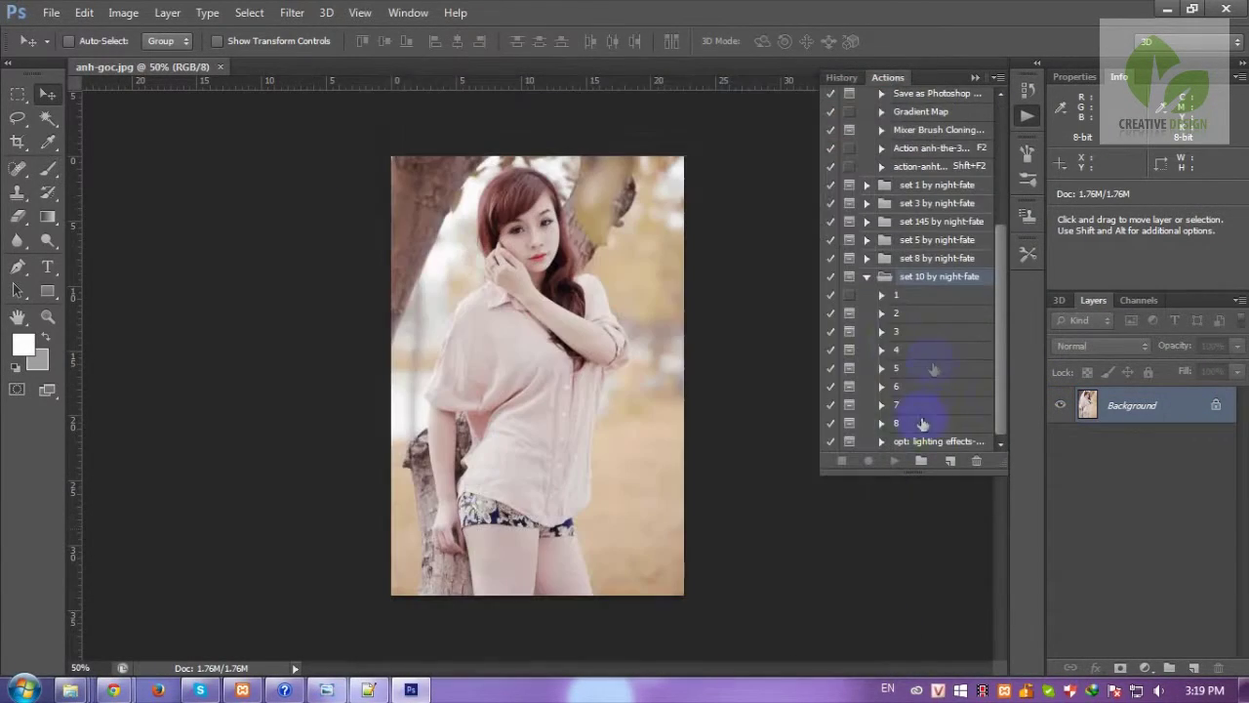
# Play action 1 of set 10 to give the portrait a faded sepia grade
pyautogui.click(866, 277)
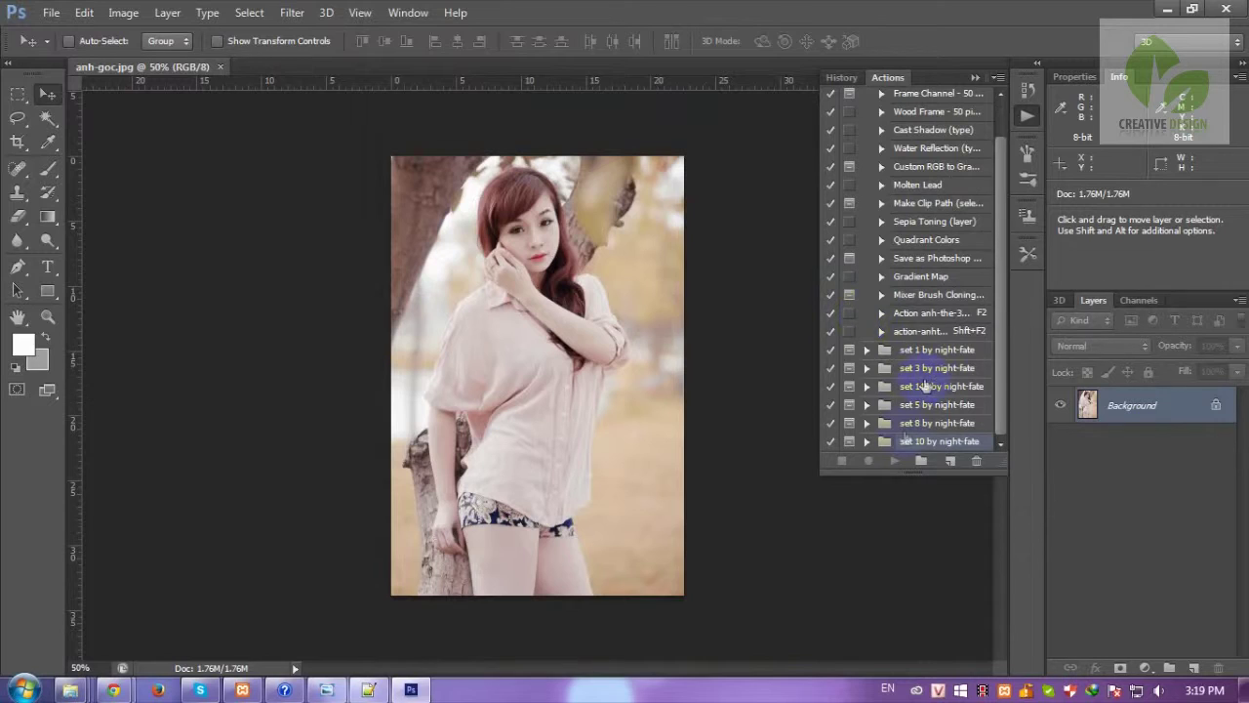
pyautogui.click(865, 441)
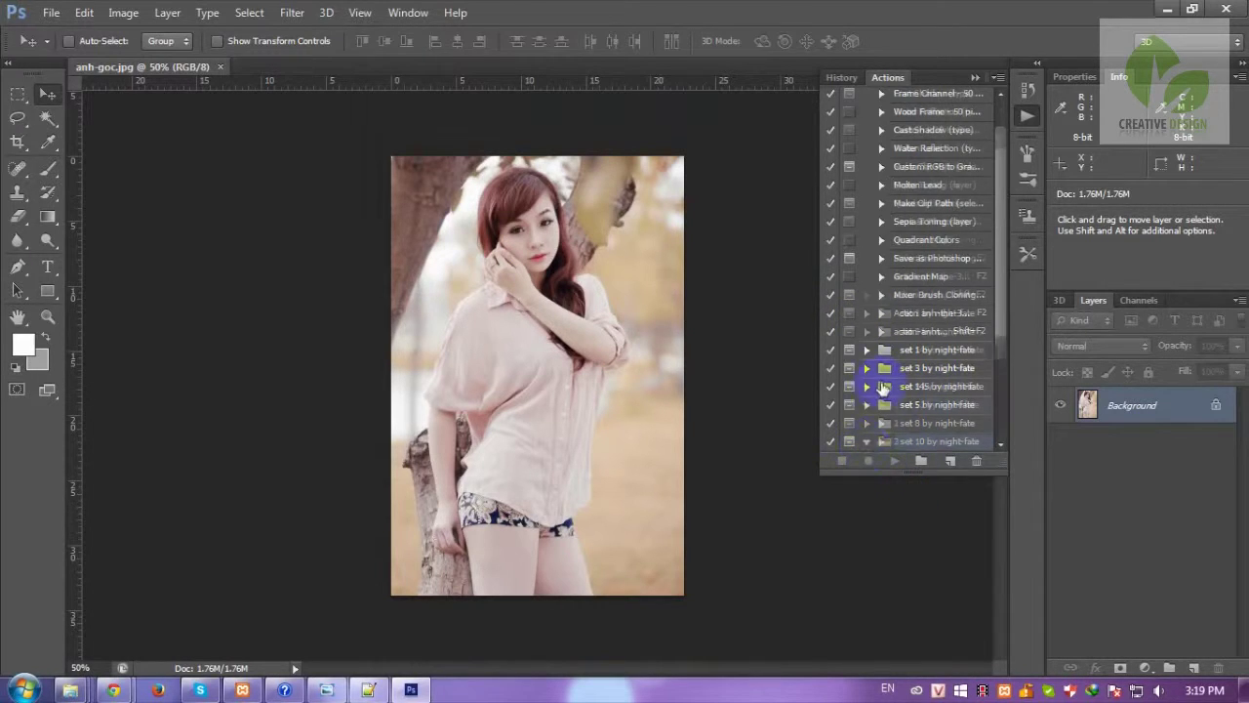
pyautogui.click(897, 409)
pyautogui.click(894, 461)
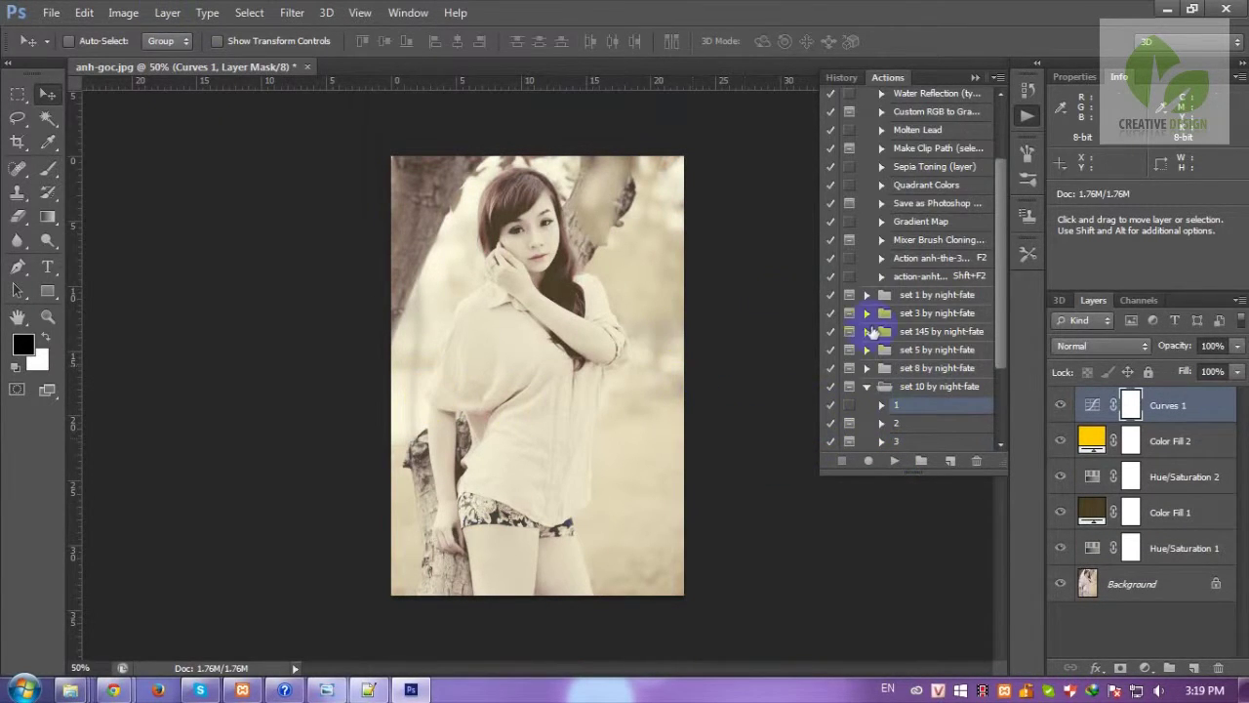
pyautogui.click(51, 12)
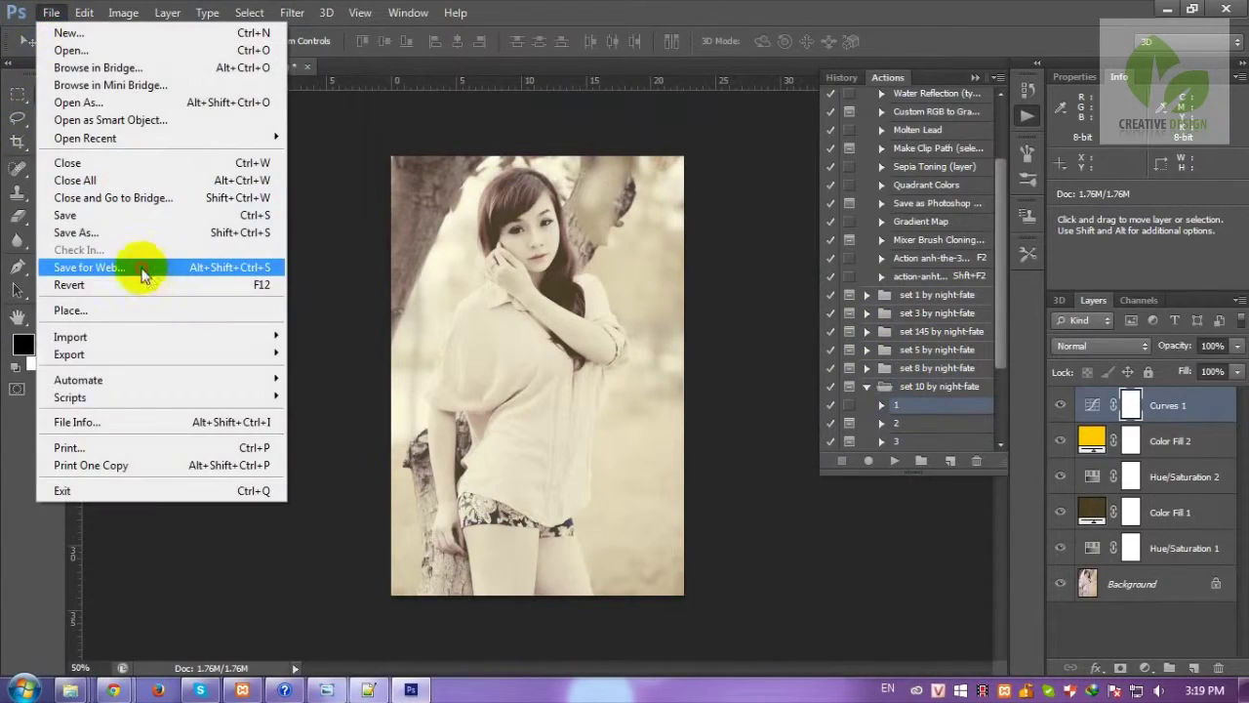
# Dismiss Save for Web, then save the sepia portrait as JPEG anh-action-6.jpg at maximum quality
pyautogui.click(143, 277)
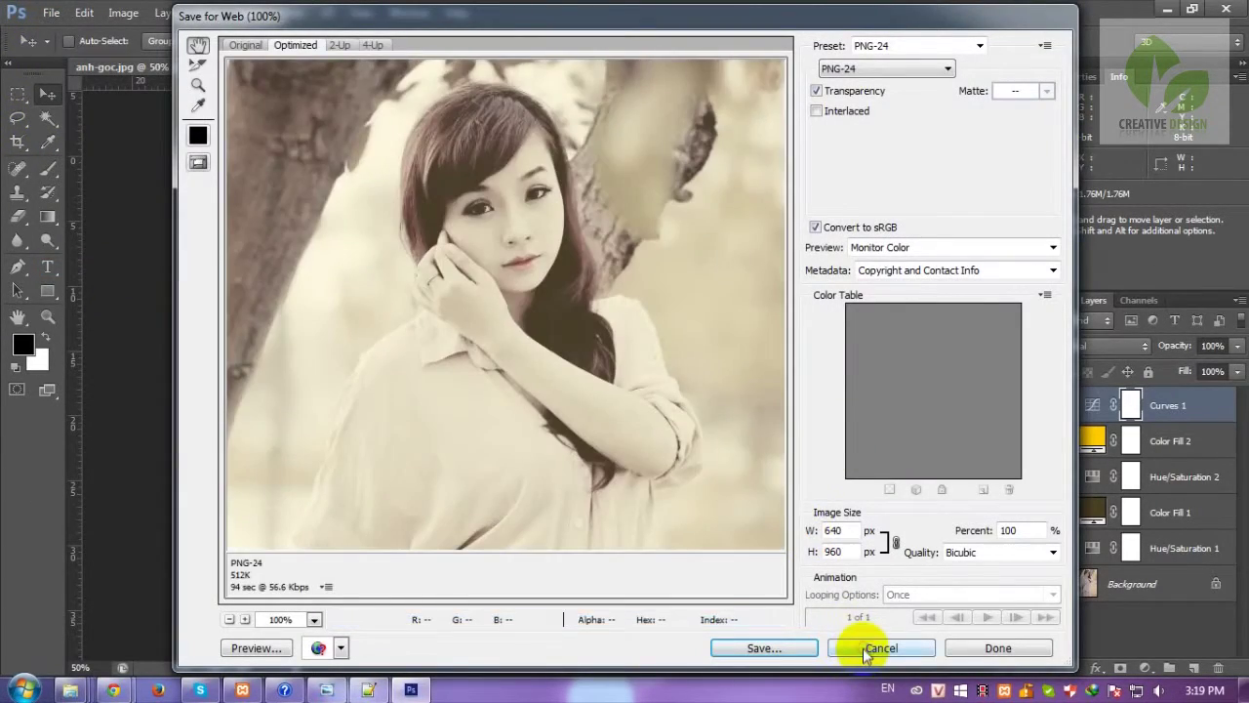
pyautogui.click(856, 649)
pyautogui.click(51, 13)
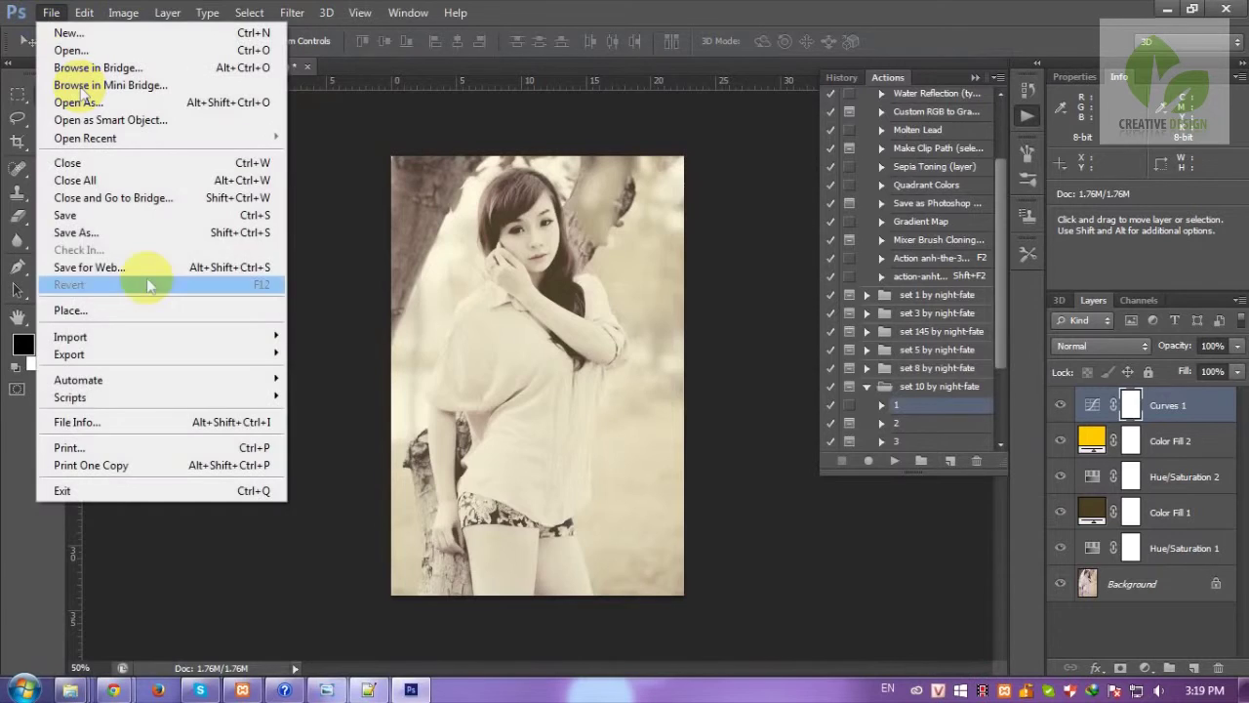
pyautogui.click(147, 233)
pyautogui.click(654, 439)
pyautogui.click(644, 507)
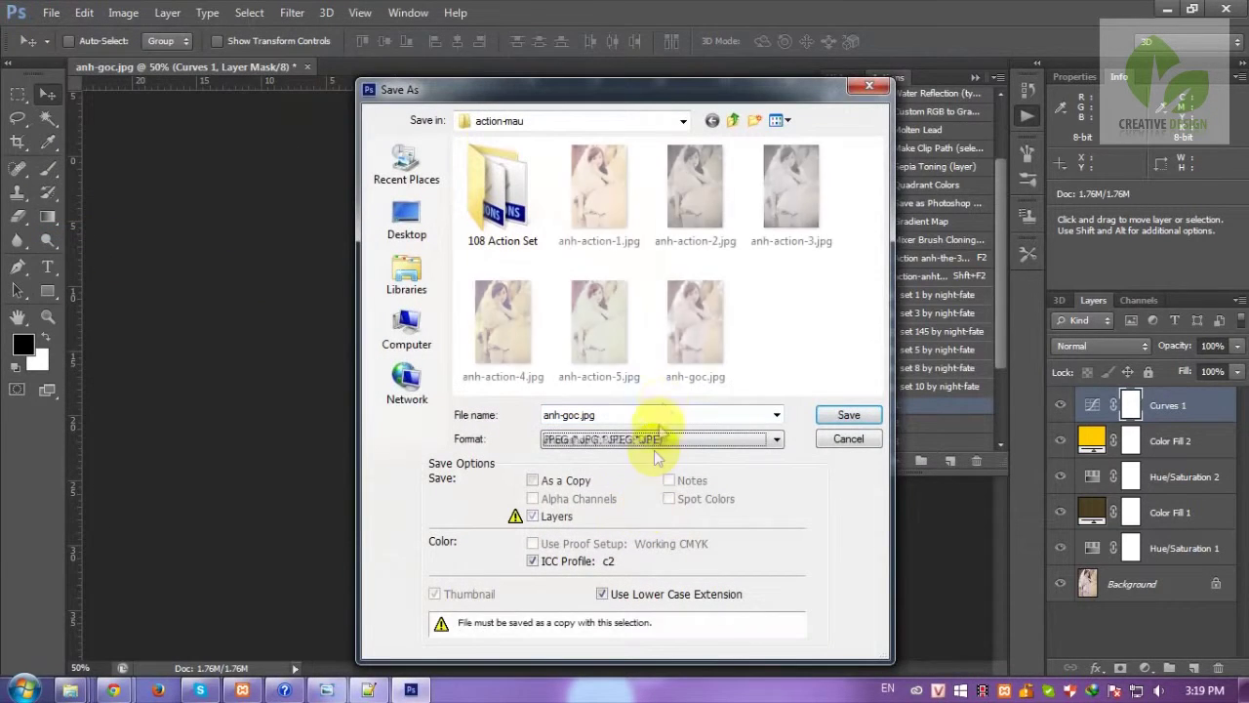
pyautogui.click(605, 342)
pyautogui.moveTo(590, 415); pyautogui.dragTo(600, 415)
pyautogui.write('6')
pyautogui.click(847, 415)
pyautogui.click(742, 173)
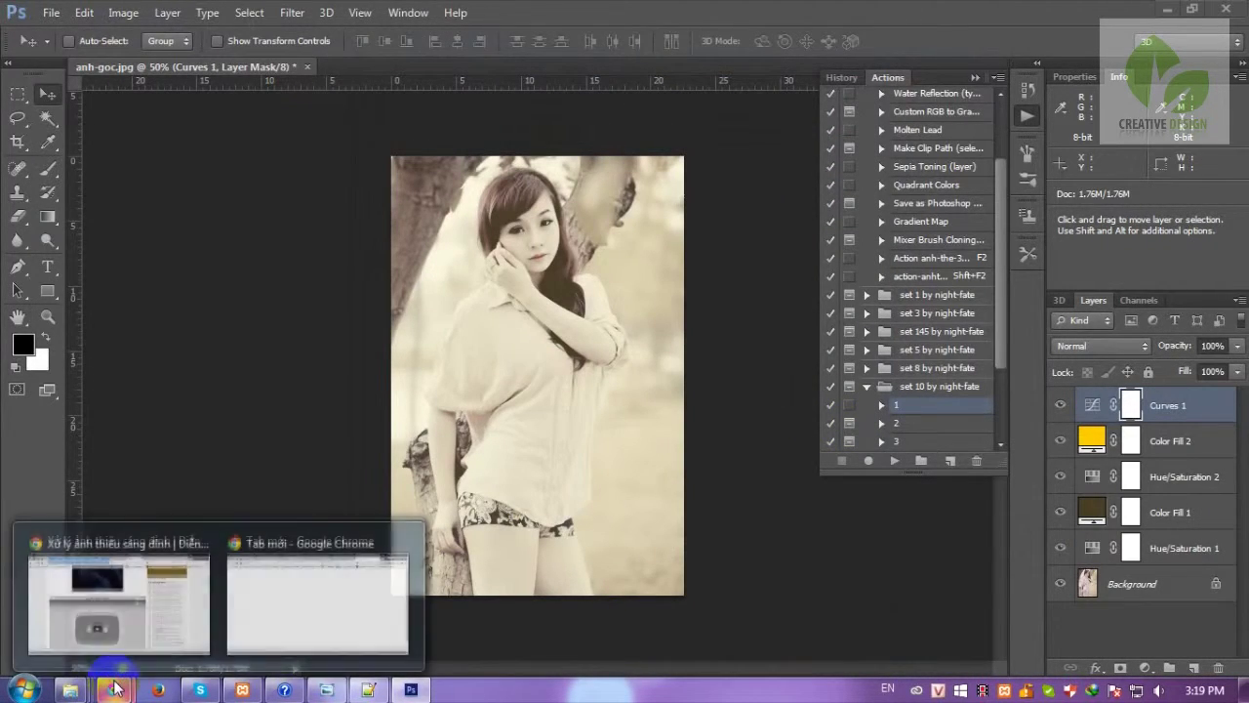
pyautogui.moveTo(70, 690)
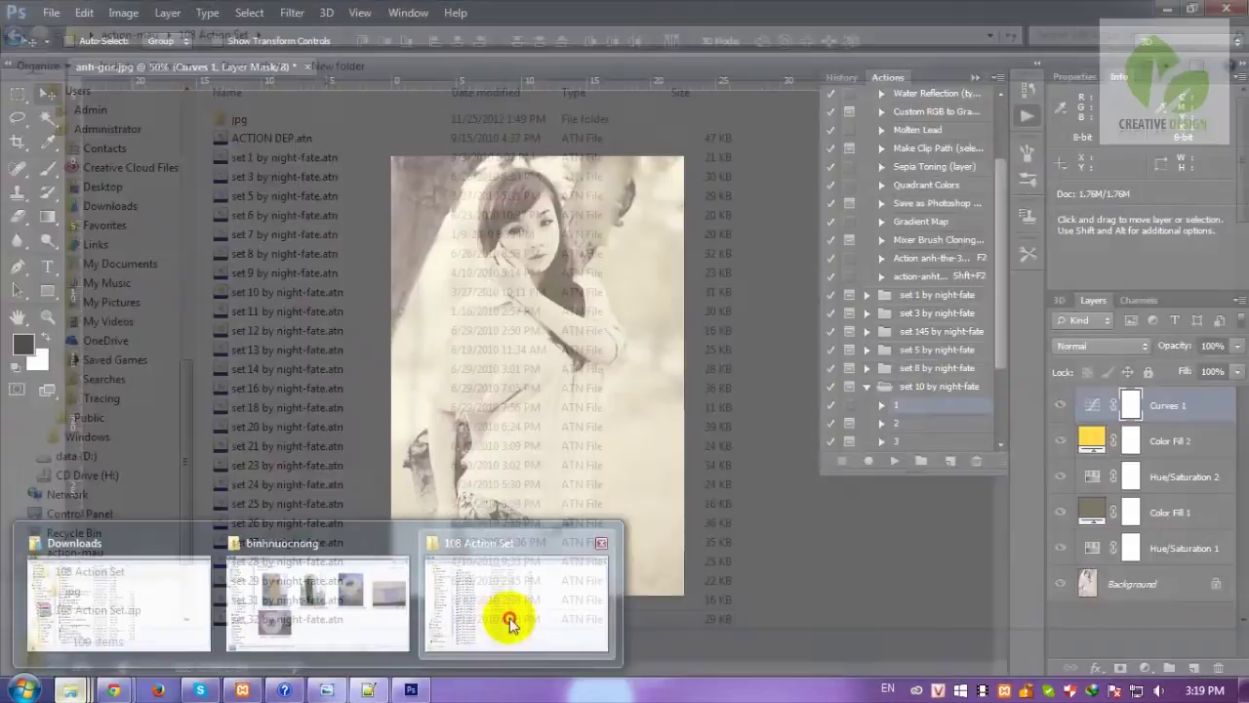
# Show the action-mau folder in Explorer as large thumbnails and browse the graded versions
pyautogui.click(509, 622)
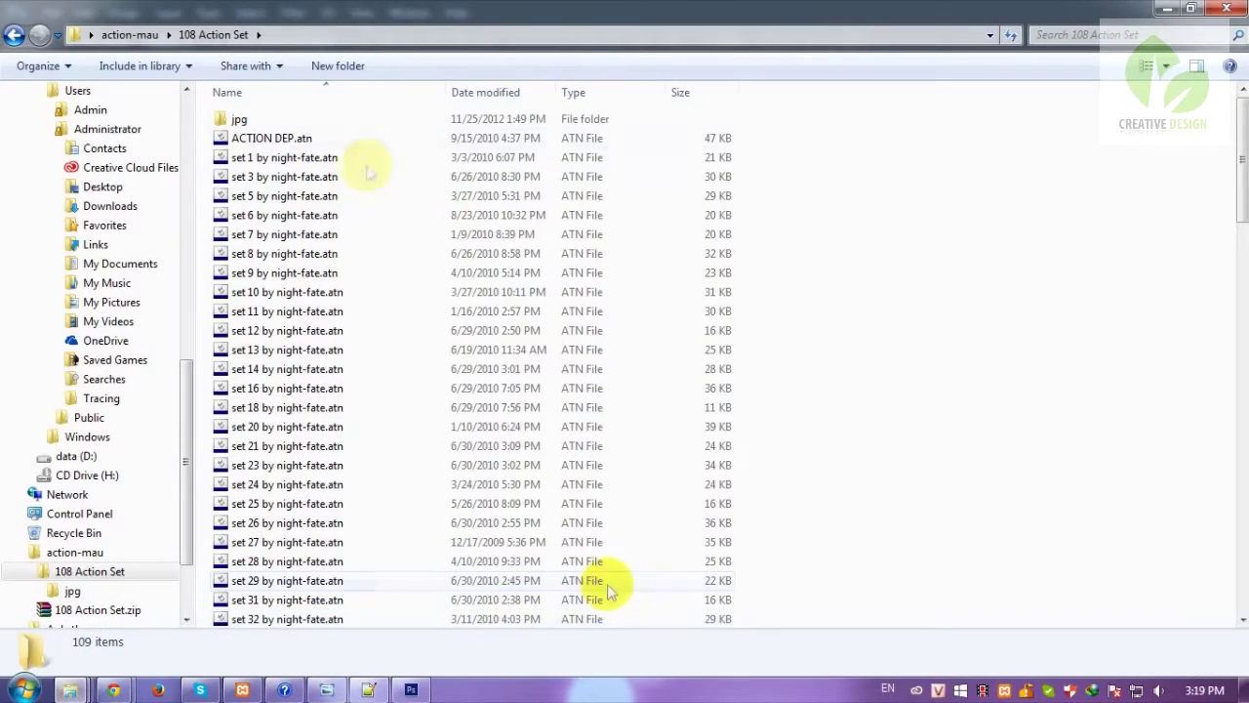
pyautogui.click(115, 34)
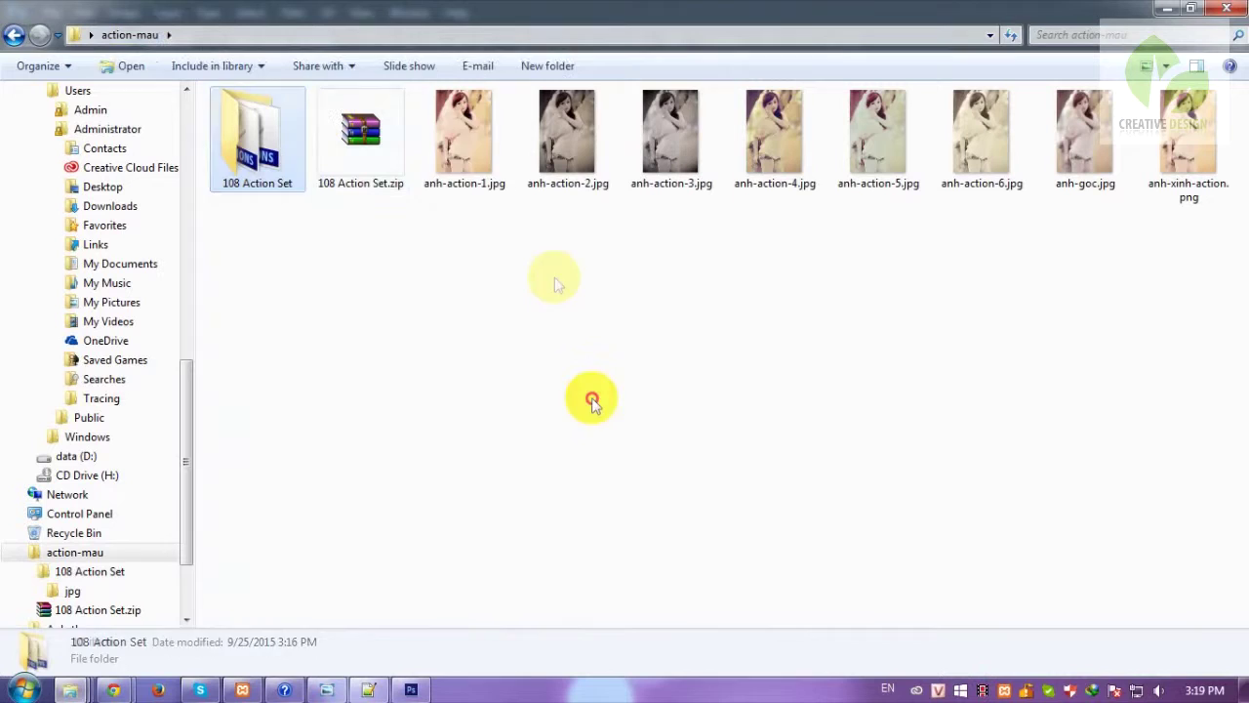
pyautogui.click(465, 135)
pyautogui.click(1165, 66)
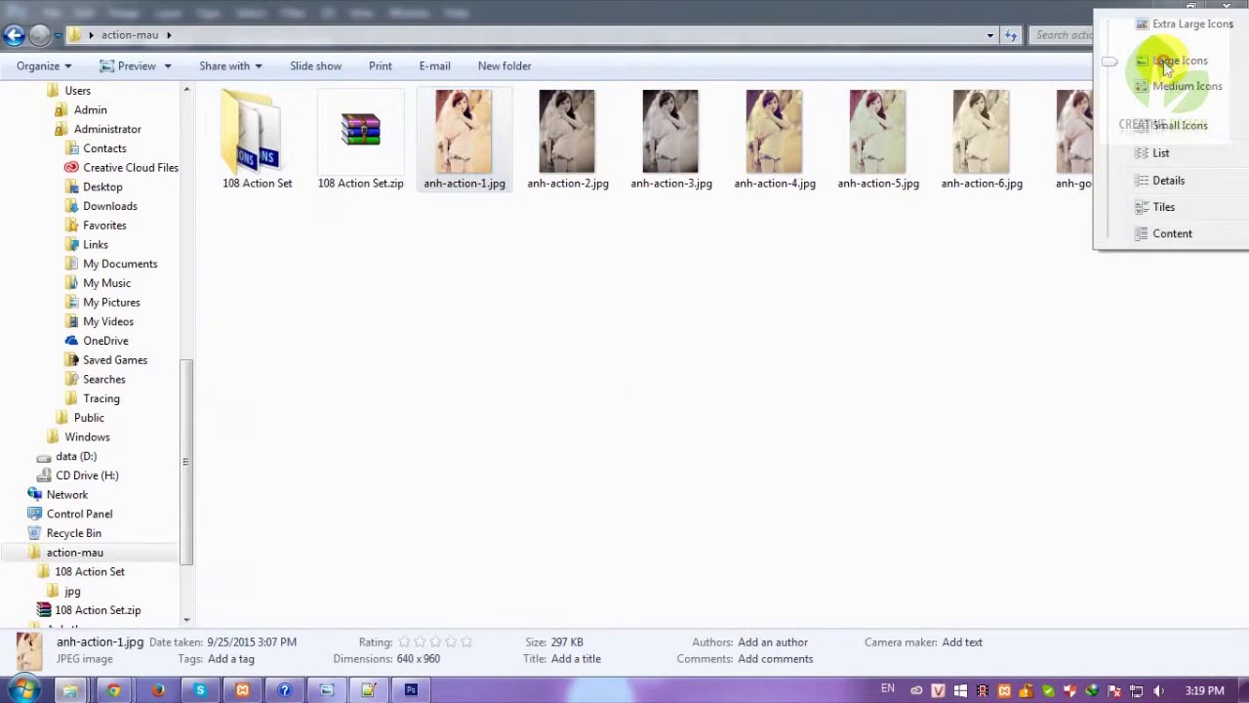
pyautogui.click(1156, 56)
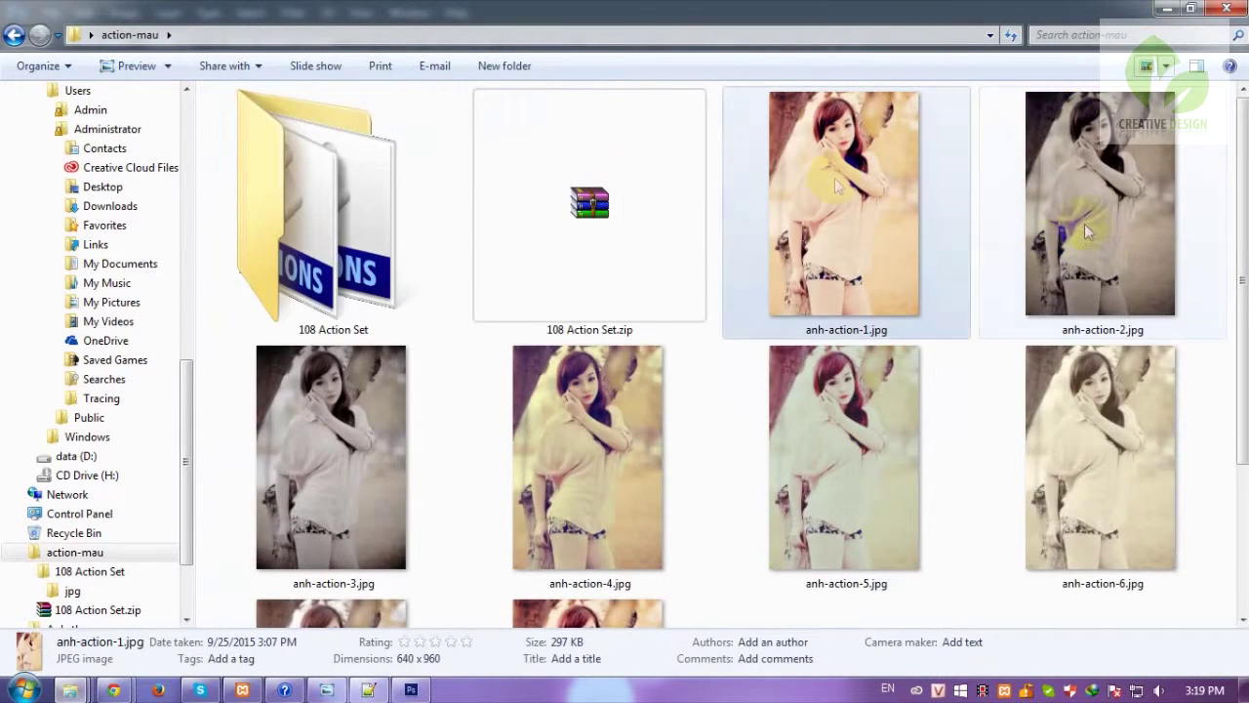
pyautogui.click(1073, 320)
pyautogui.click(859, 217)
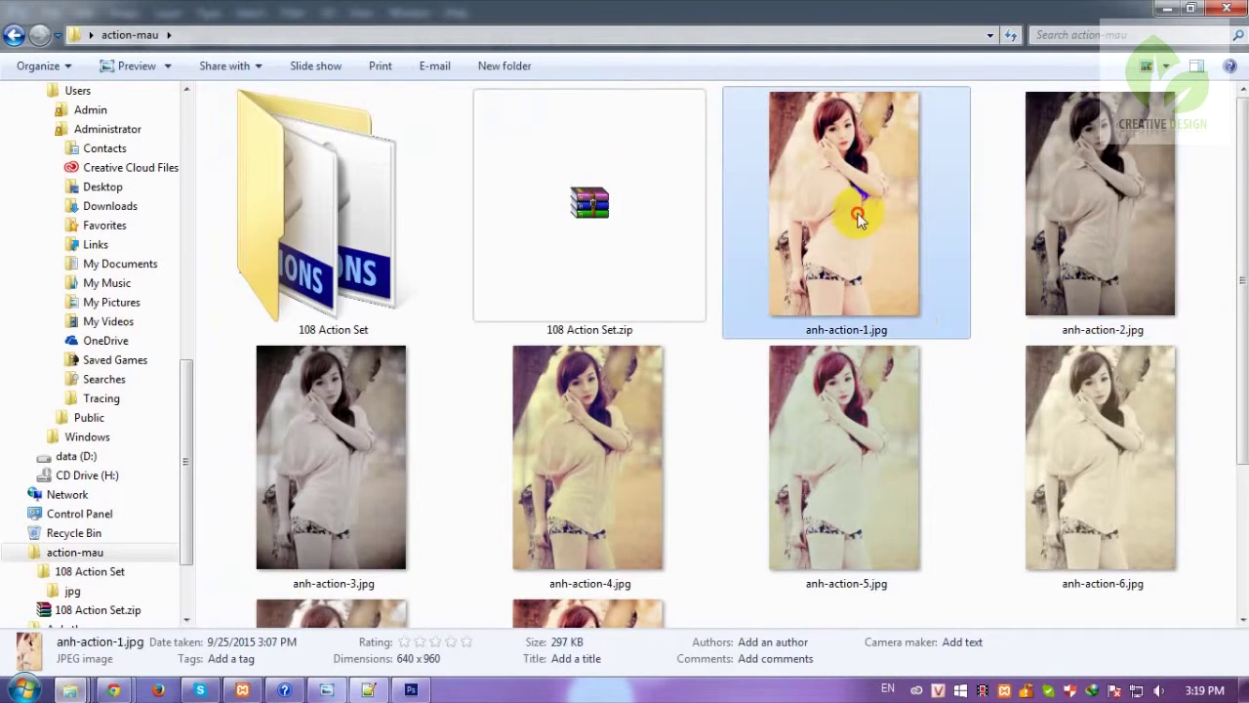
pyautogui.click(988, 256)
pyautogui.scroll(-2, 677, 328)
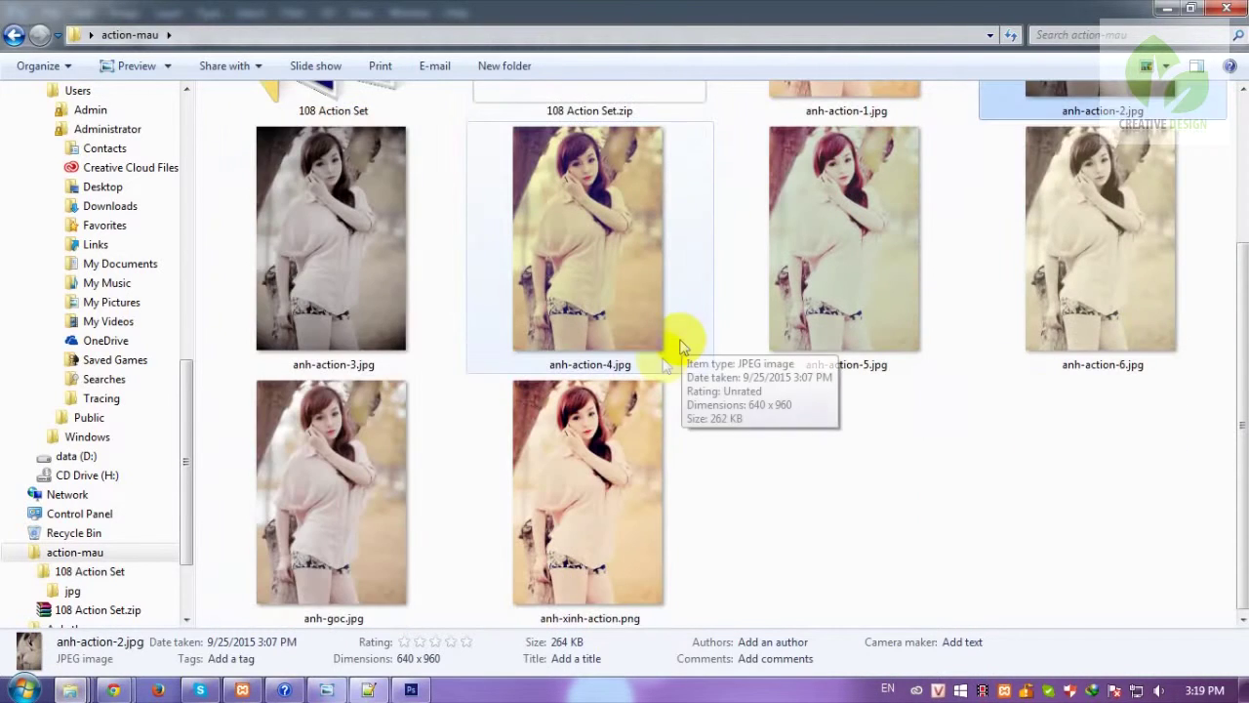
pyautogui.click(517, 321)
pyautogui.scroll(2, 809, 328)
pyautogui.click(852, 235)
# Preview anh-action-1.jpg in Photo Viewer, step through each graded version, then close it
pyautogui.rightClick(852, 234)
pyautogui.click(879, 153)
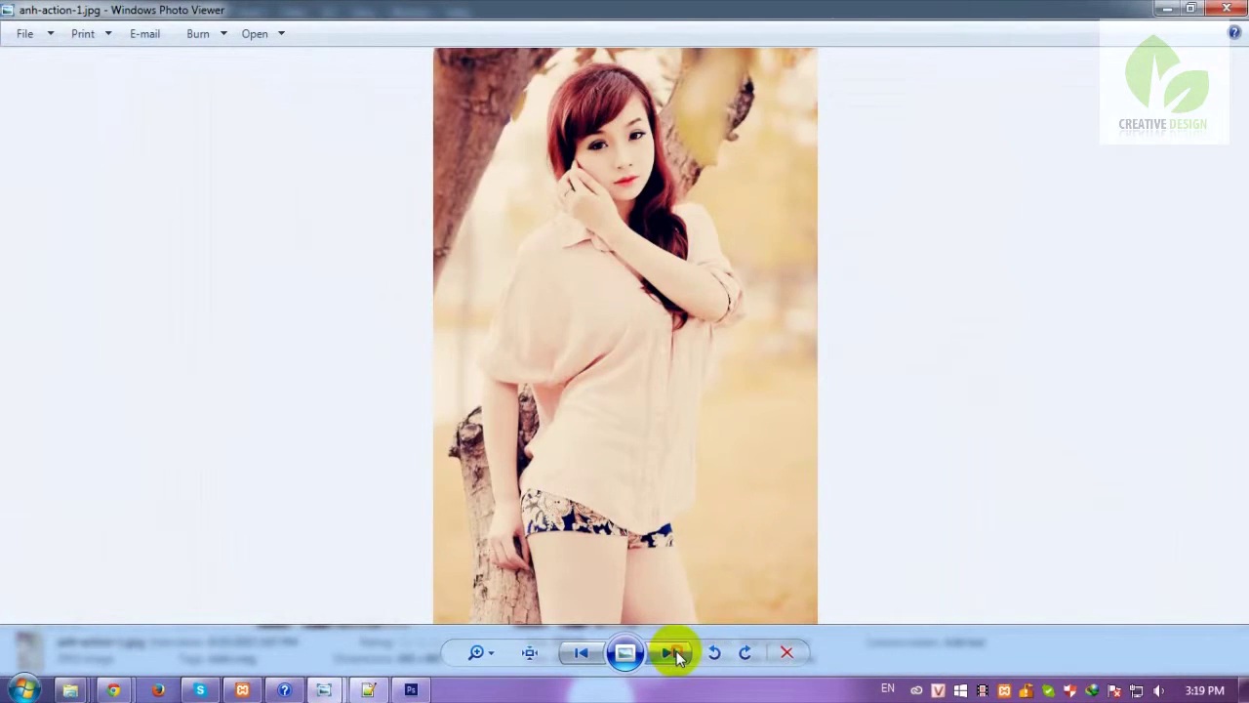
pyautogui.click(672, 652)
pyautogui.click(671, 651)
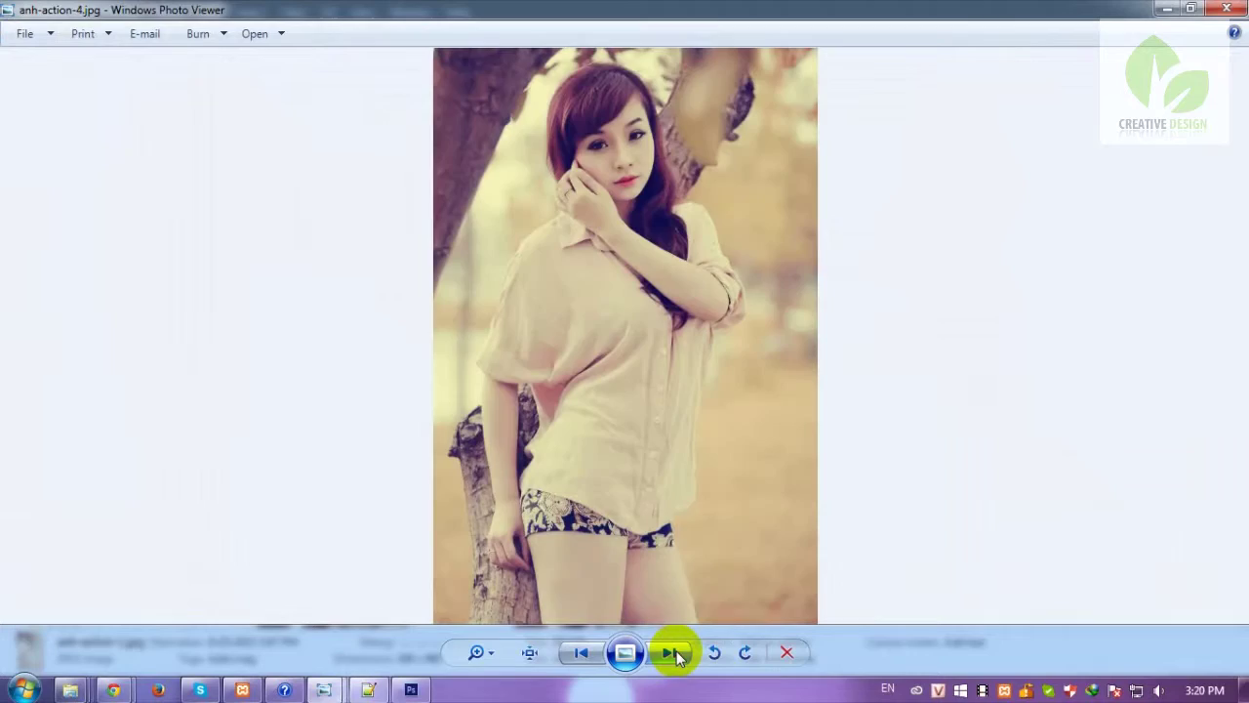
pyautogui.click(673, 652)
pyautogui.click(673, 652)
pyautogui.click(673, 651)
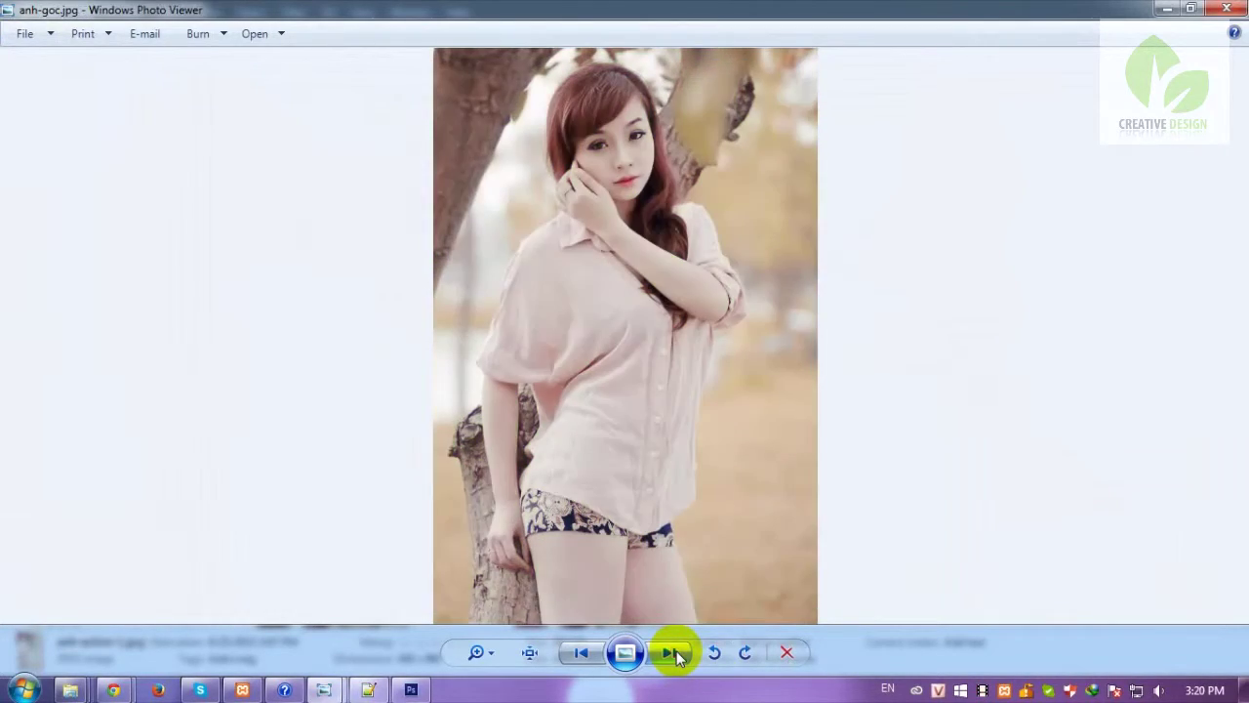
pyautogui.click(673, 652)
pyautogui.click(1226, 9)
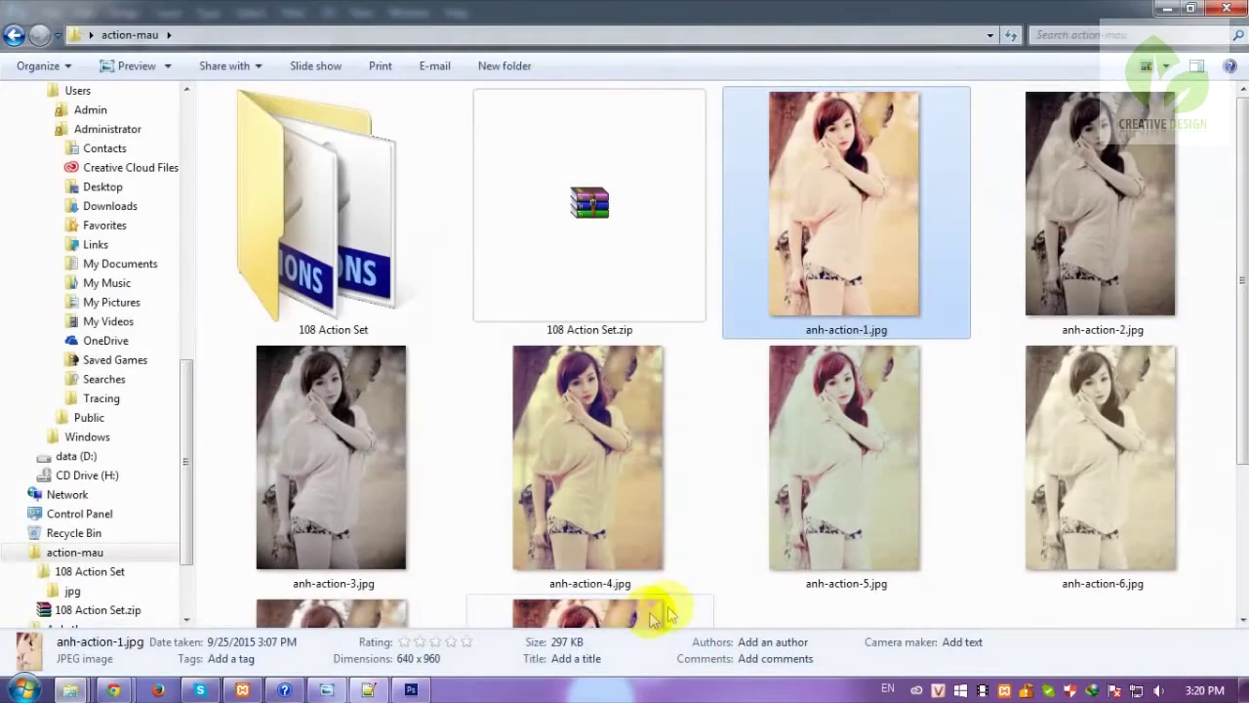
# Close anh-goc.jpg in Photoshop without saving its changes
pyautogui.click(411, 690)
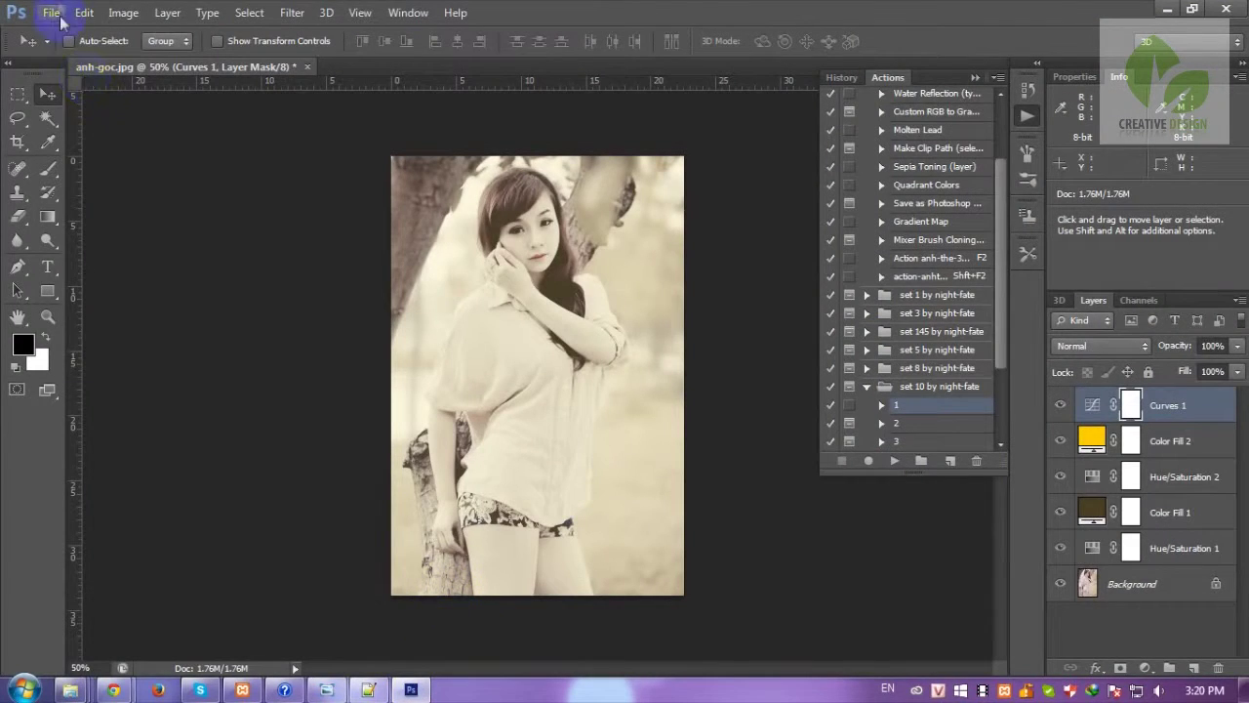
pyautogui.hotkey('ctrl', 'w')
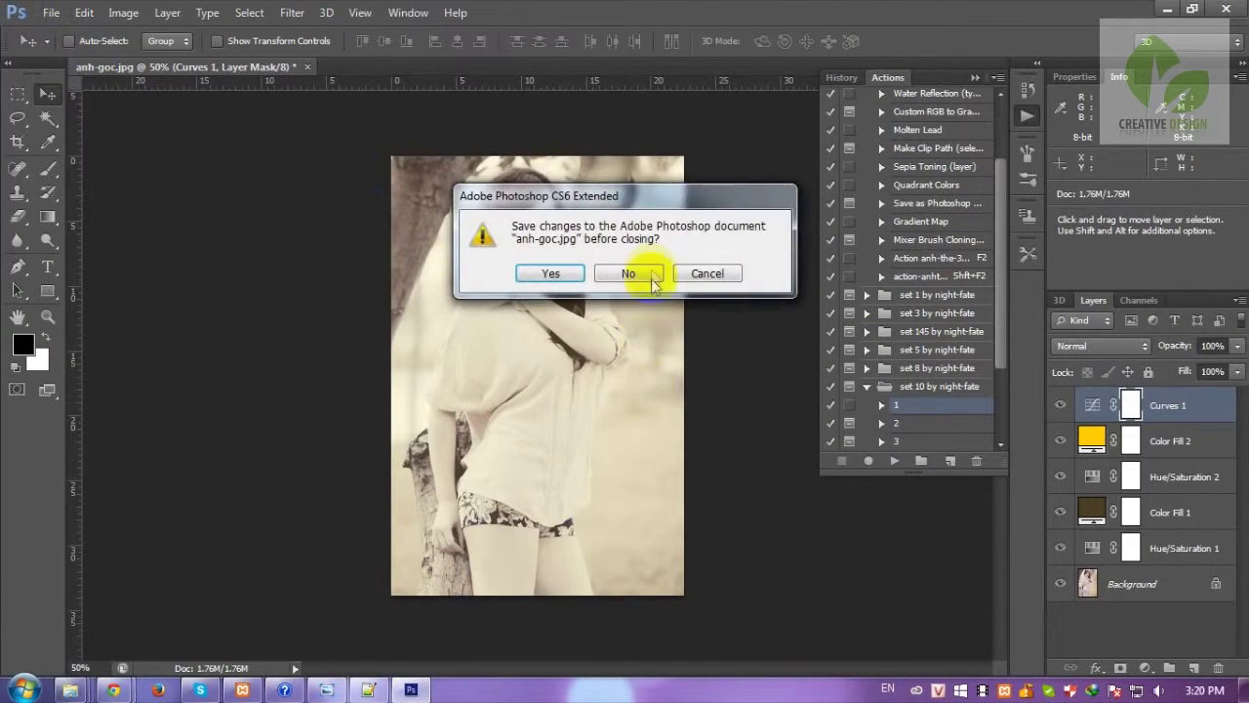
pyautogui.click(607, 268)
# Open every graded image from action-mau, anh-action-1 through anh-xinh-action, at once
pyautogui.click(52, 12)
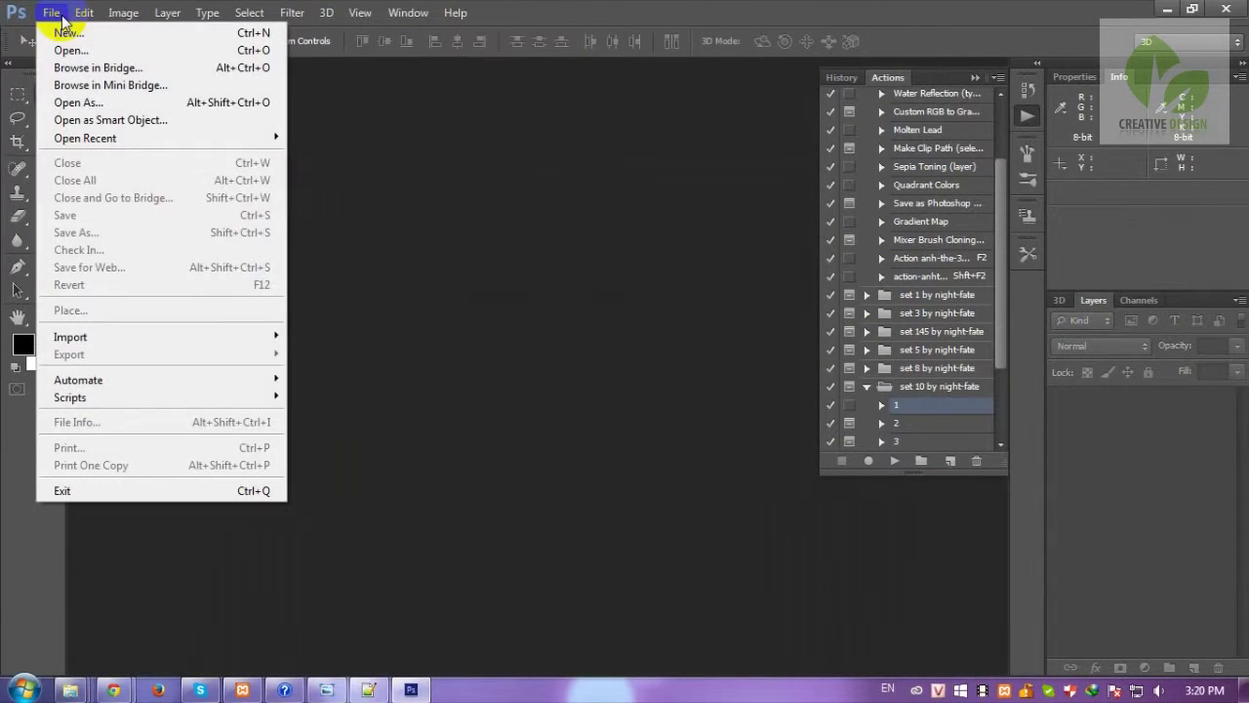
pyautogui.click(67, 50)
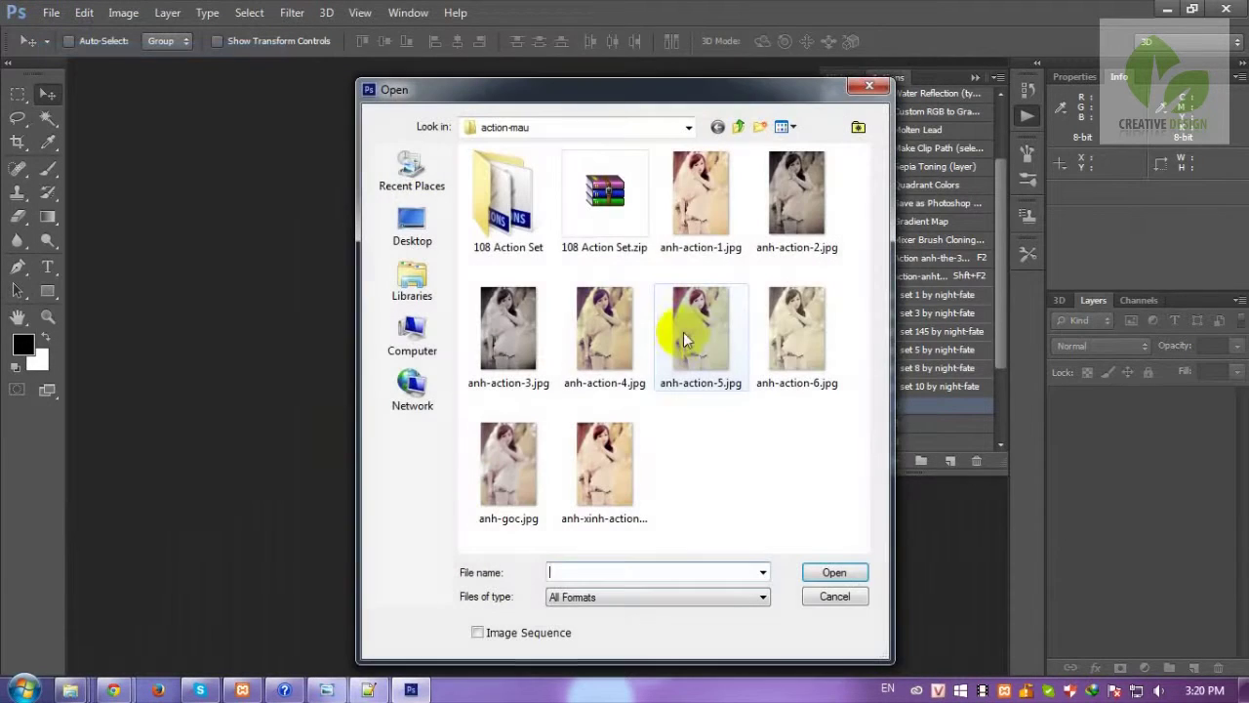
pyautogui.click(674, 229)
pyautogui.keyDown('shift'); pyautogui.click(605, 463); pyautogui.keyUp('shift')
pyautogui.click(835, 571)
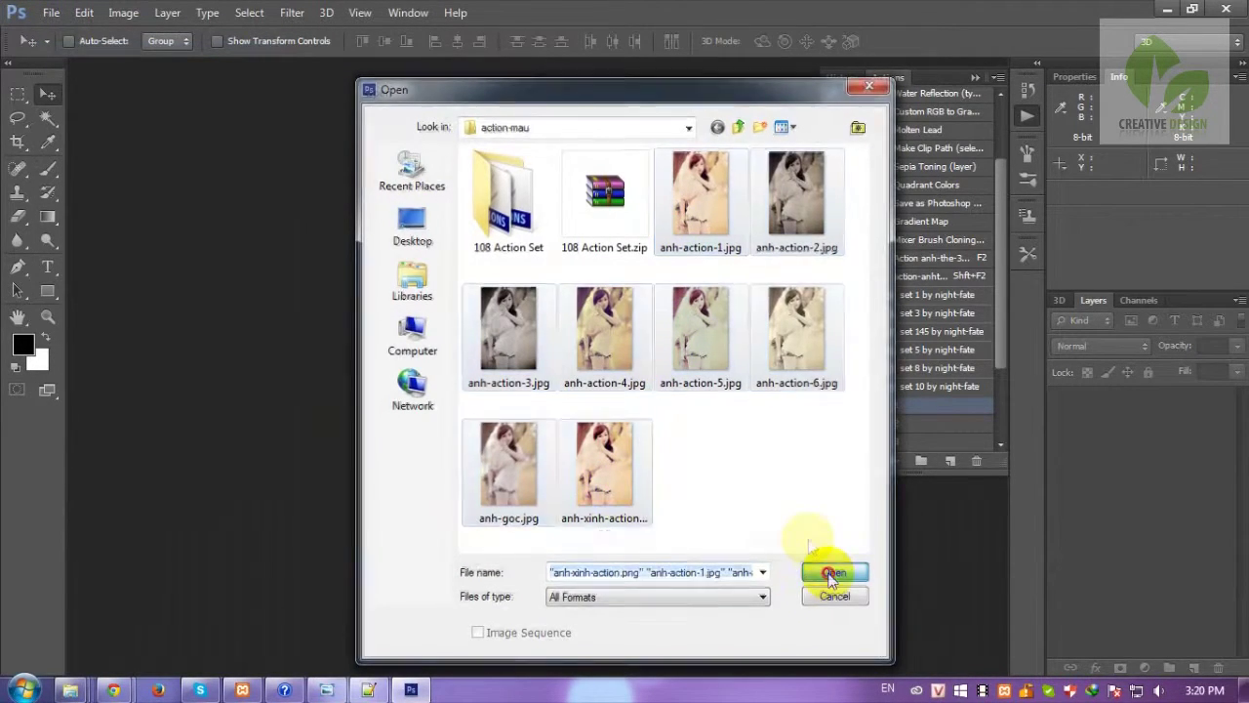
# Tile the open images 6-up and close the Actions and History panel group
pyautogui.click(408, 13)
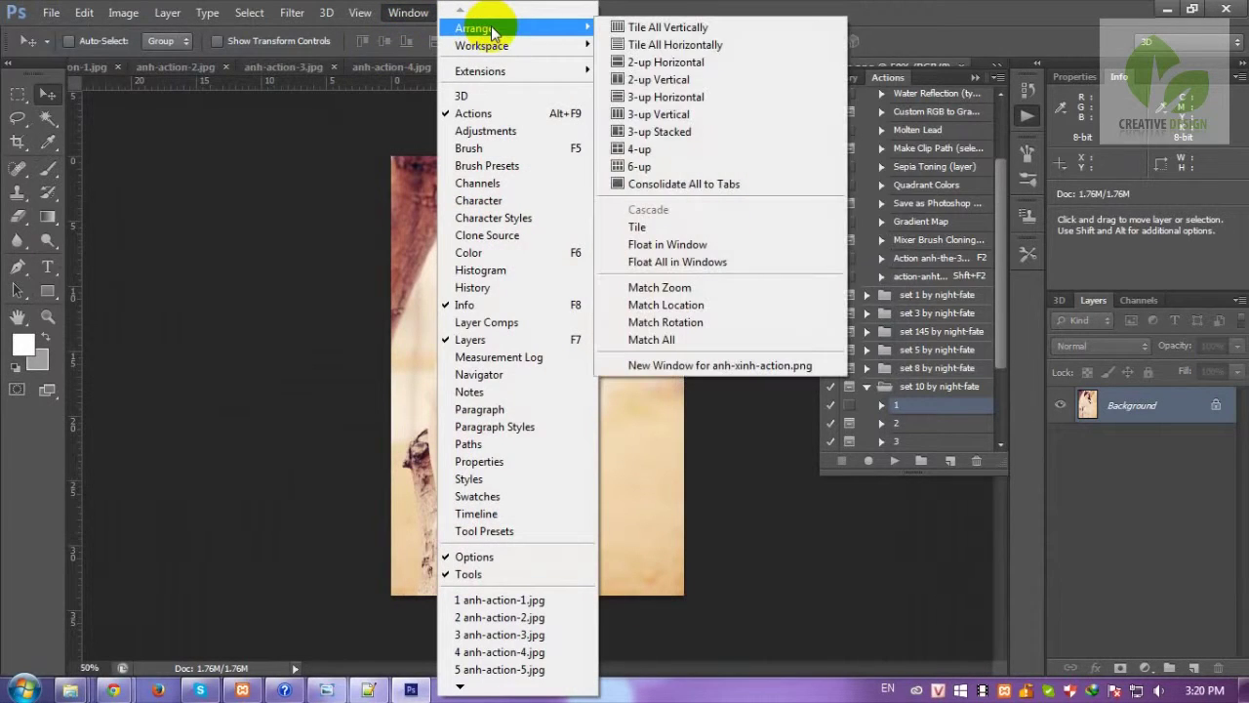
pyautogui.click(639, 166)
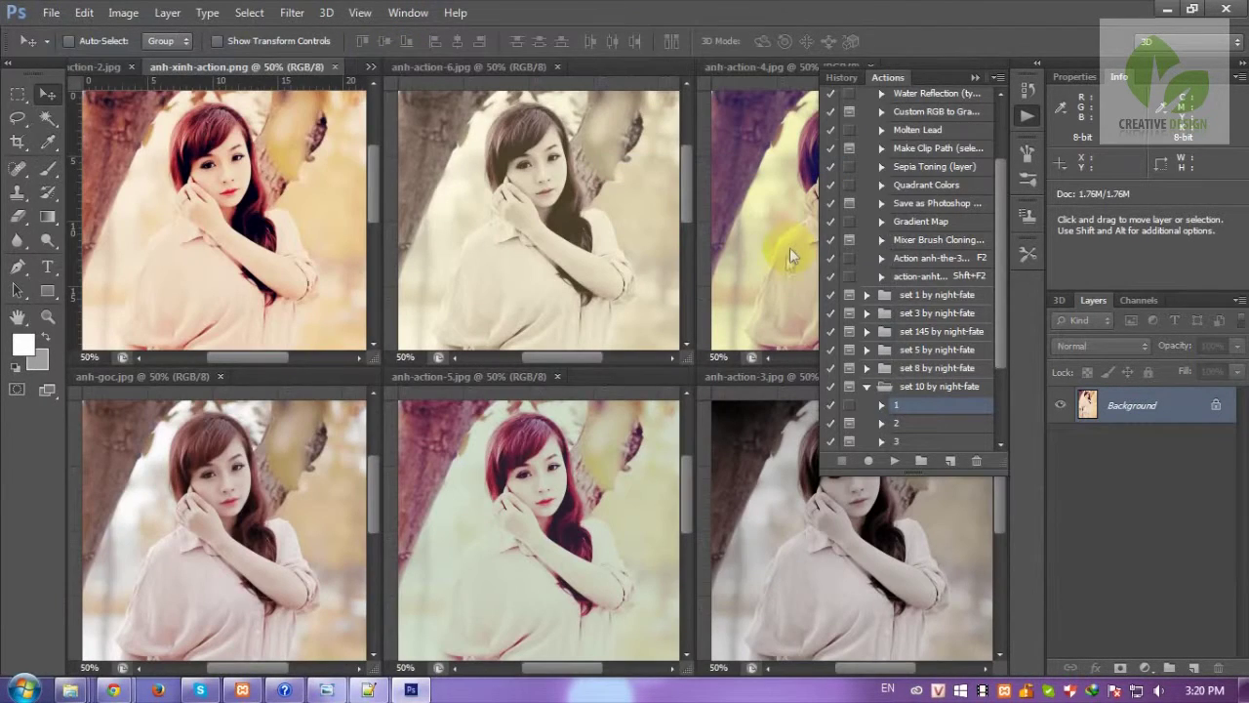
pyautogui.click(997, 78)
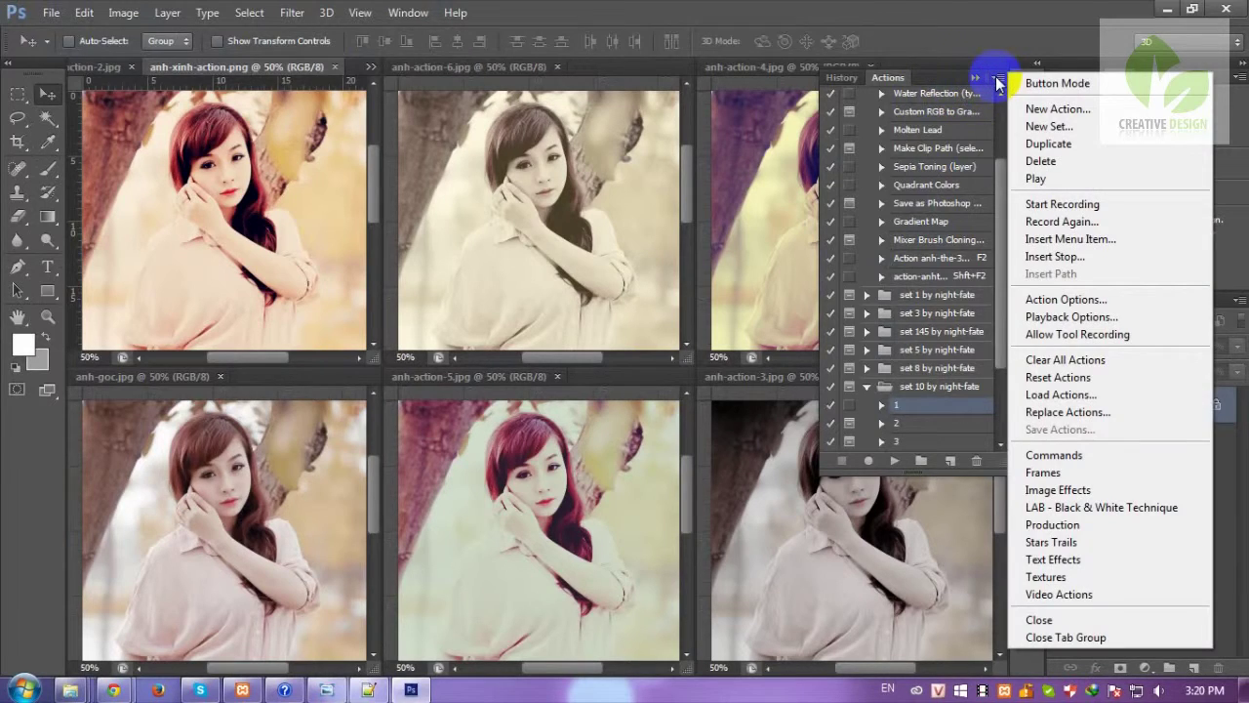
pyautogui.click(1063, 638)
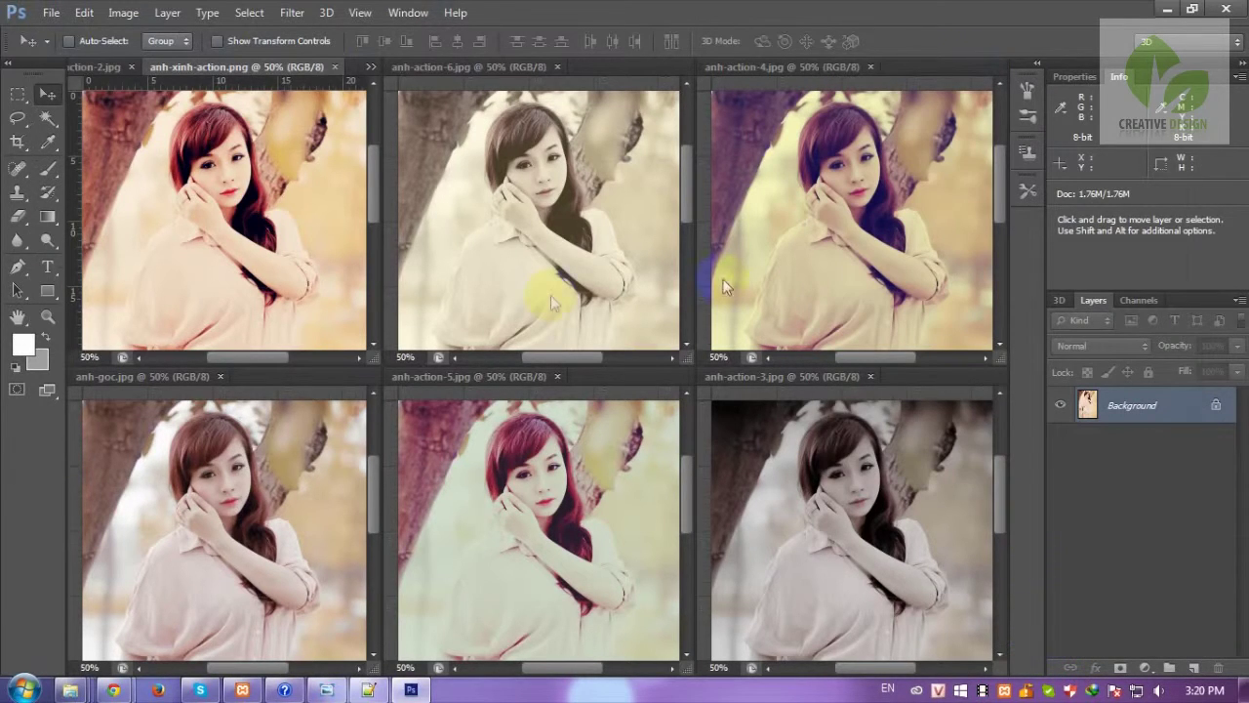